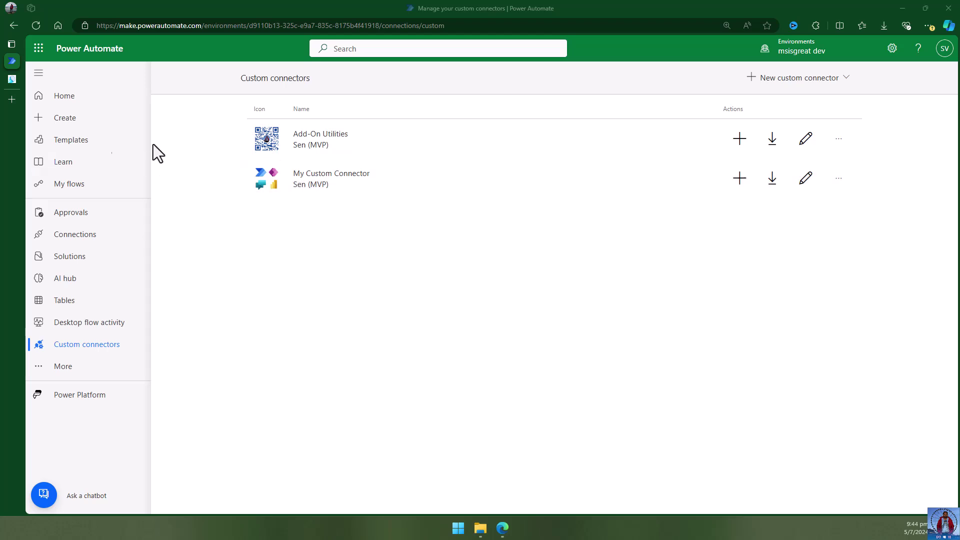
Switch to the devglan Triple DES Encryption and Decryption Online tab.
{"action": "left_click", "coordinate": [15, 80]}
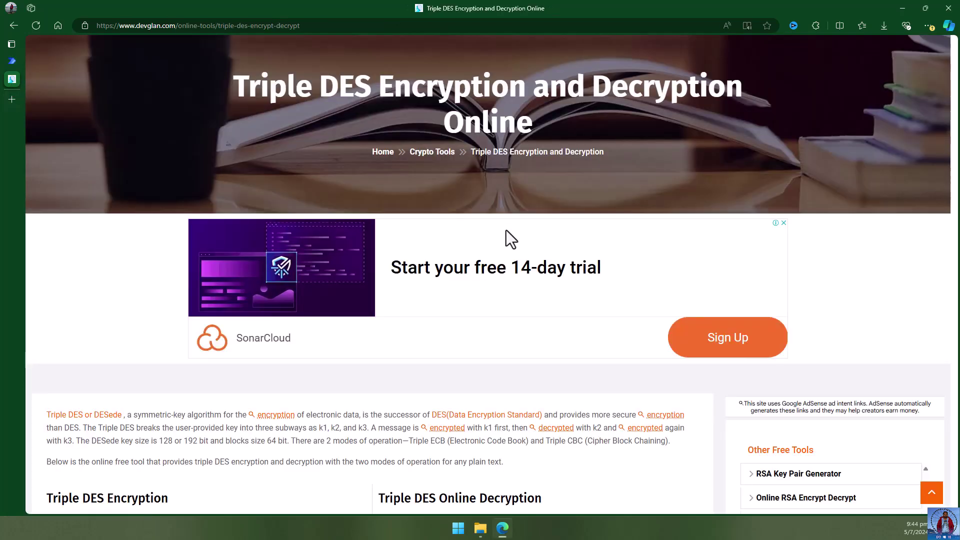
Scroll down to the Triple DES forms and click into the Secret Key and encrypted output boxes.
{"action": "scroll", "coordinate": [595, 230], "scroll_direction": "down", "scroll_amount": 5}
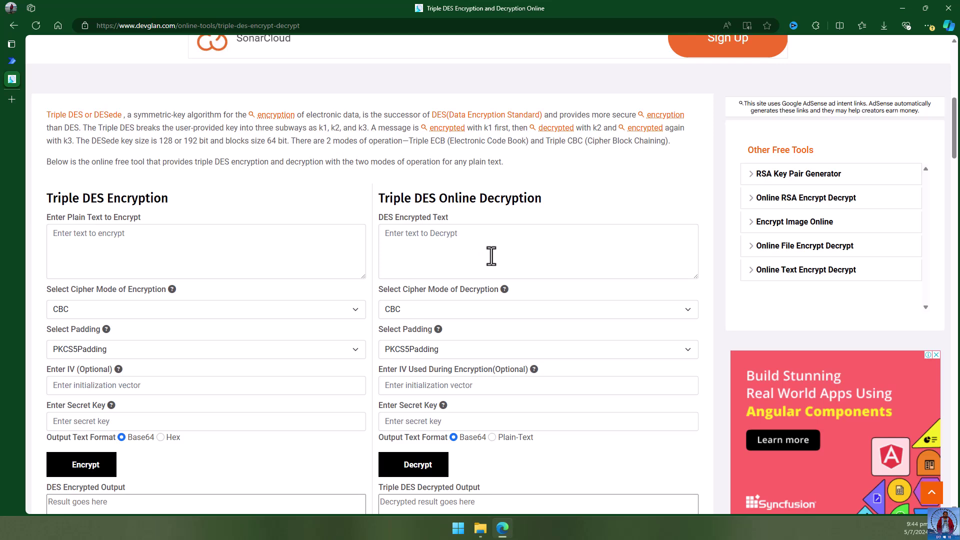
{"action": "scroll", "coordinate": [474, 239], "scroll_direction": "down", "scroll_amount": 1}
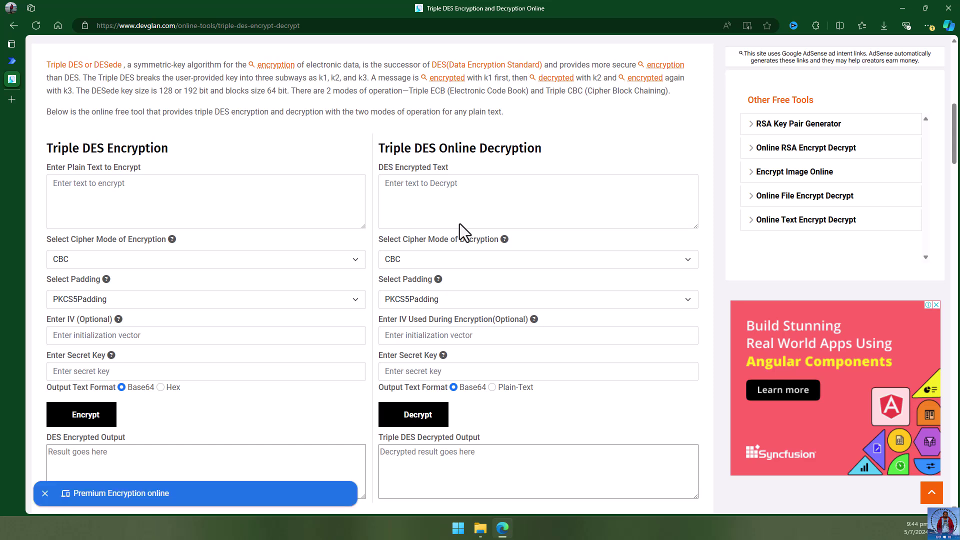
{"action": "scroll", "coordinate": [480, 215], "scroll_direction": "down", "scroll_amount": 1}
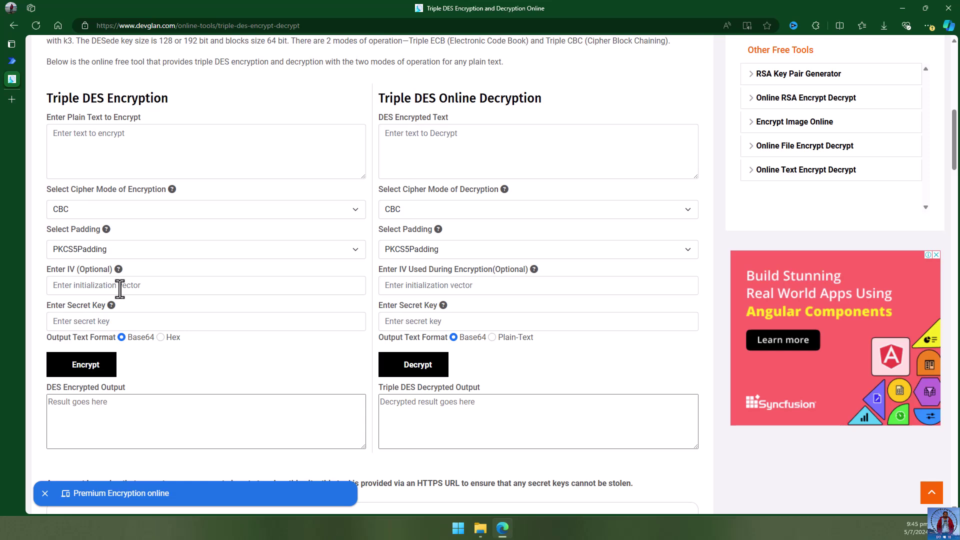
{"action": "left_click", "coordinate": [118, 321]}
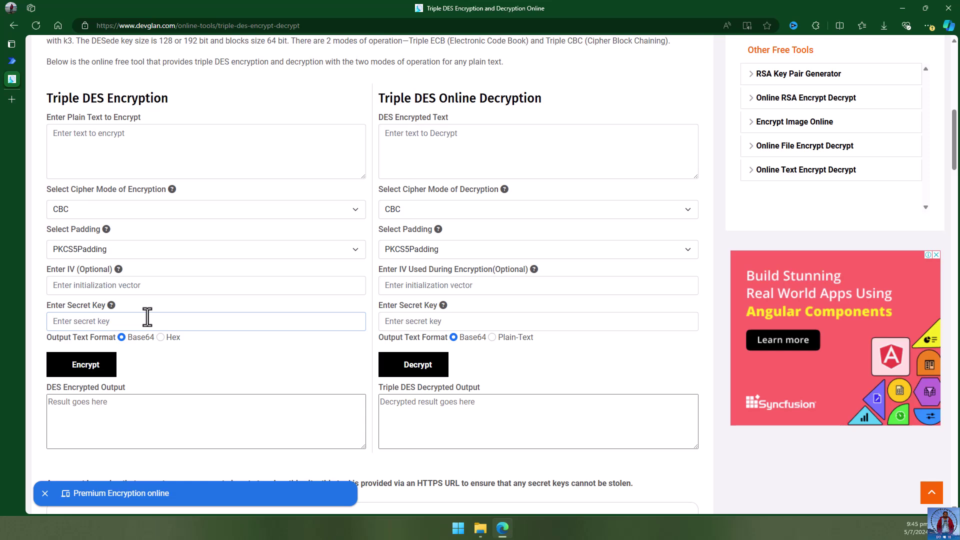
{"action": "left_click", "coordinate": [136, 413]}
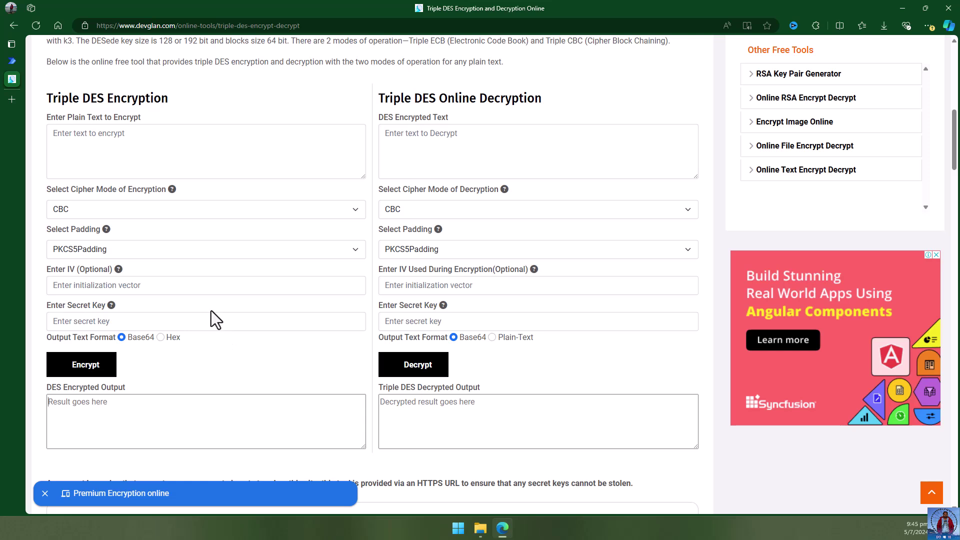
Return to the Power Automate custom connectors tab.
{"action": "scroll", "coordinate": [214, 274], "scroll_direction": "up", "scroll_amount": 1}
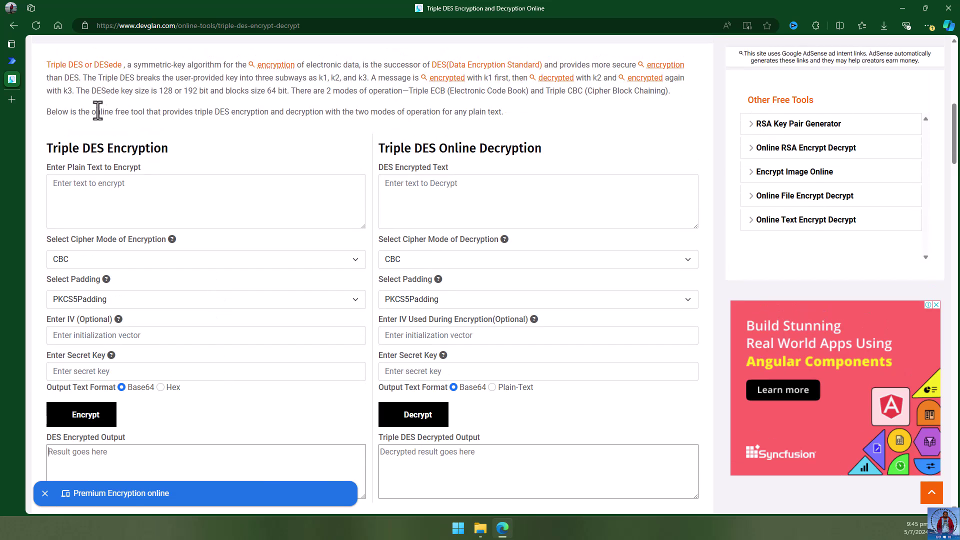
{"action": "mouse_move", "coordinate": [10, 72]}
{"action": "left_click", "coordinate": [50, 60]}
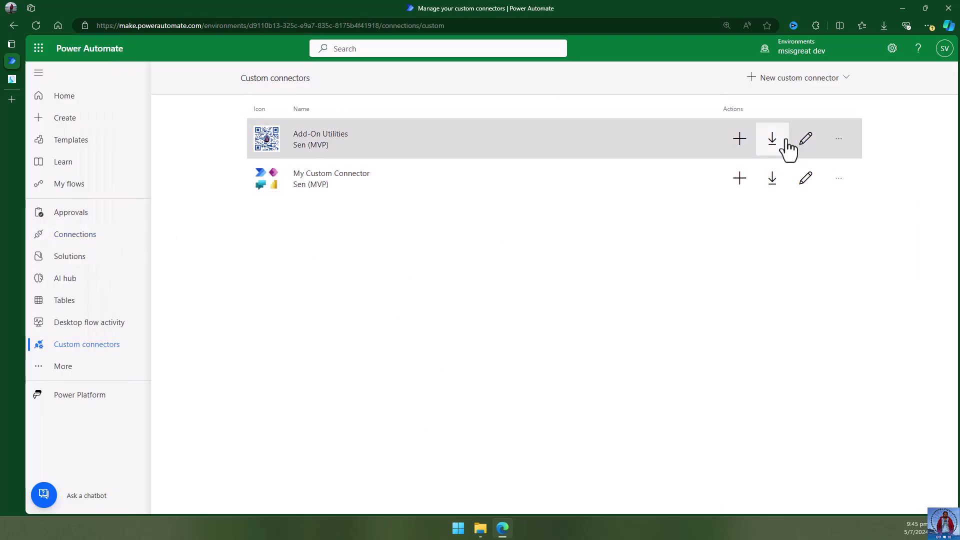
Start a blank custom connector named 'Security Utilities'.
{"action": "left_click", "coordinate": [789, 82]}
{"action": "left_click", "coordinate": [786, 94]}
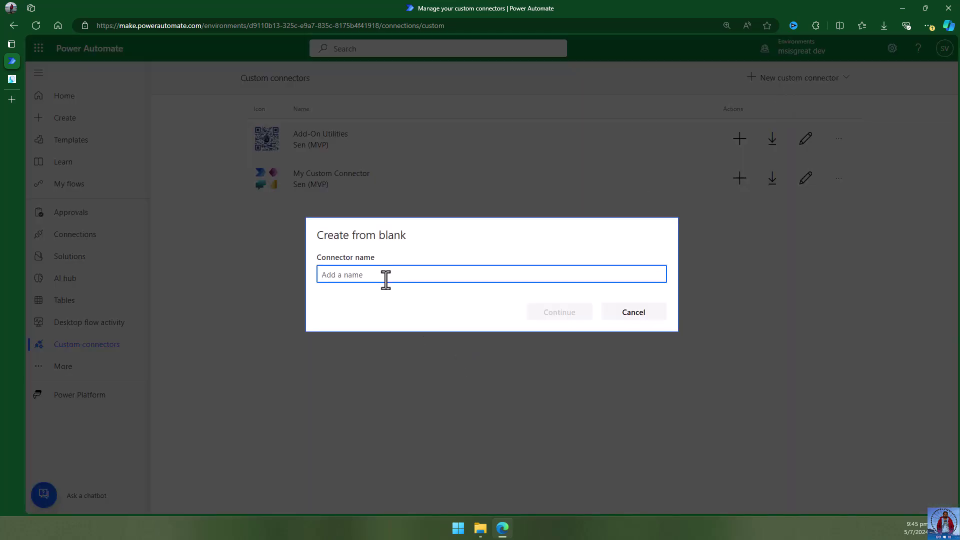
{"action": "type", "text": "Encry"}
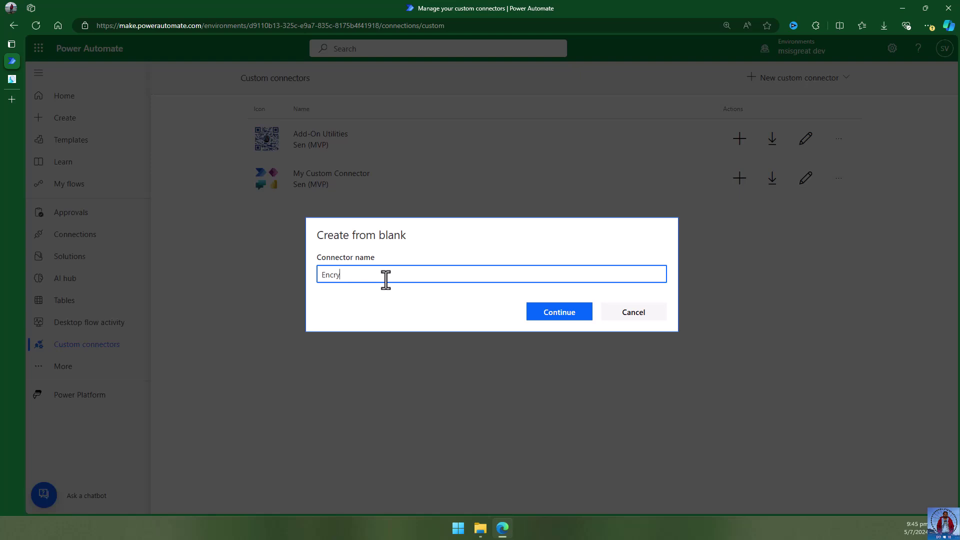
{"action": "key", "text": "BackSpace"}
{"action": "key", "text": "BackSpace"}
{"action": "key", "text": "BackSpace"}
{"action": "key", "text": "BackSpace"}
{"action": "type", "text": "Security Utlit"}
{"action": "key", "text": "BackSpace"}
{"action": "key", "text": "BackSpace"}
{"action": "key", "text": "BackSpace"}
{"action": "type", "text": "ilities"}
Confirm the name and paste the encrypt/decrypt connector description.
{"action": "left_click", "coordinate": [580, 316]}
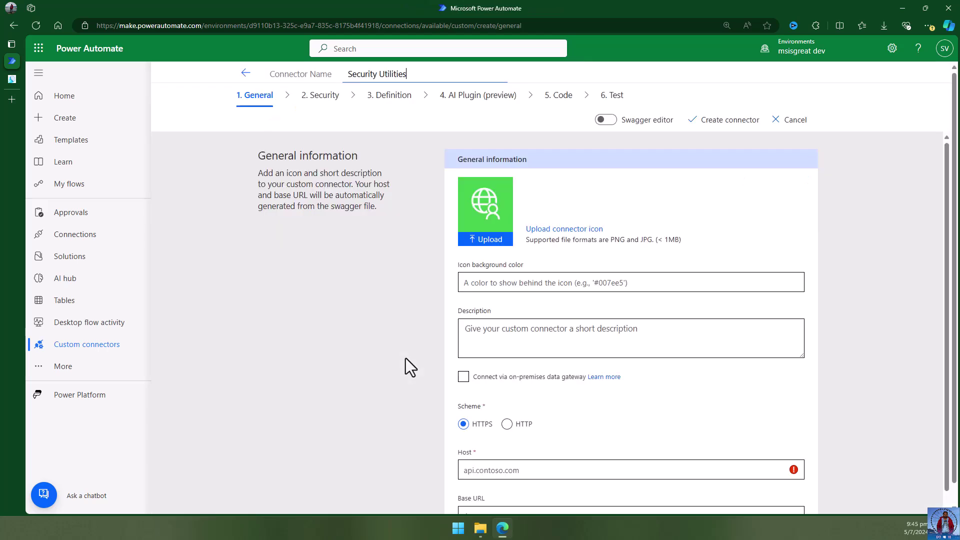
{"action": "scroll", "coordinate": [488, 283], "scroll_direction": "down", "scroll_amount": 1}
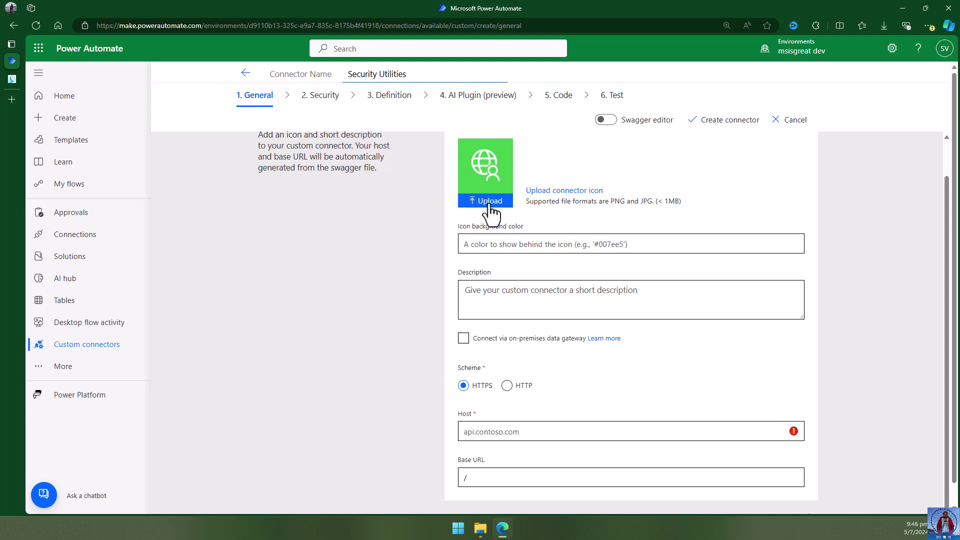
{"action": "left_click", "coordinate": [523, 244]}
{"action": "left_click", "coordinate": [557, 298]}
{"action": "scroll", "coordinate": [613, 327], "scroll_direction": "down", "scroll_amount": 1}
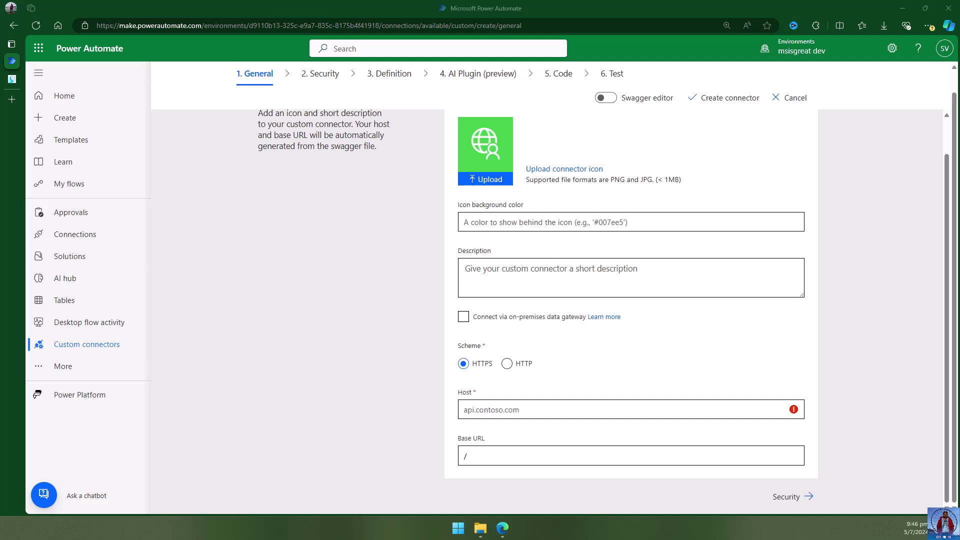
{"action": "left_click", "coordinate": [615, 272]}
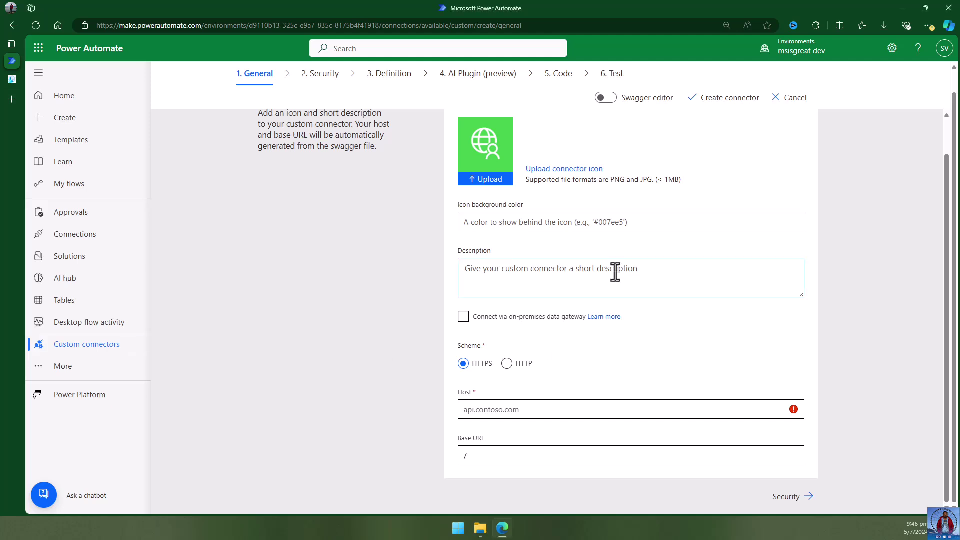
{"action": "type", "text": "Additional utilities for the power automate. Utility like encrypt and decrypt text"}
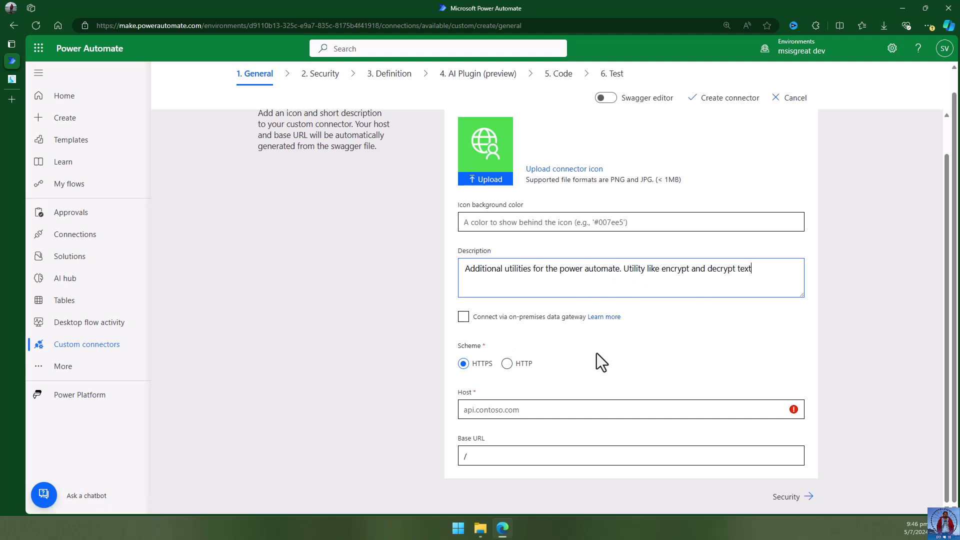
Set the connector host to 'msisgreat' and move on to the Security step.
{"action": "left_click", "coordinate": [485, 409]}
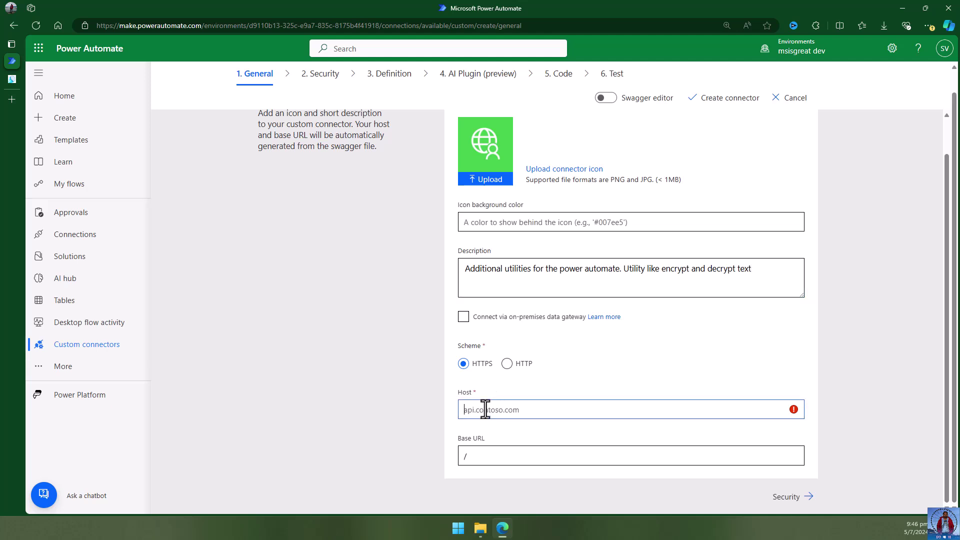
{"action": "type", "text": "msisgreat"}
{"action": "left_click", "coordinate": [868, 425]}
{"action": "left_click", "coordinate": [799, 497]}
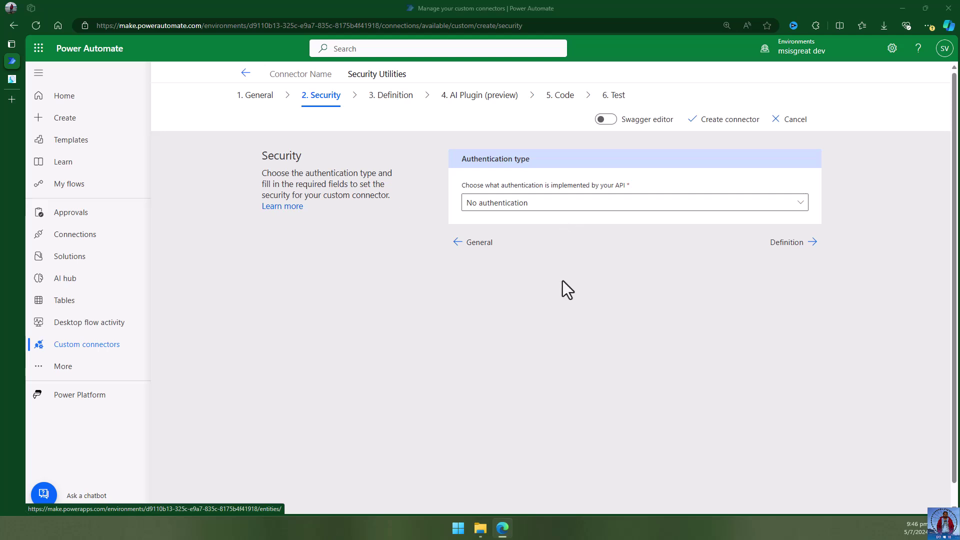
Keep No authentication and advance to the Definition step.
{"action": "left_click", "coordinate": [784, 244]}
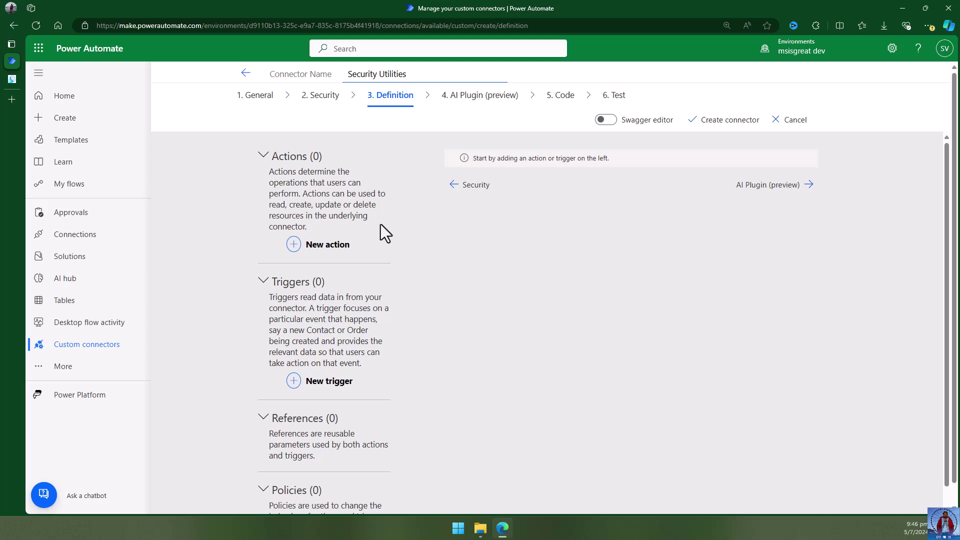
Add a new action with Operation ID DecryptText and summary 'Decrypt the text'.
{"action": "left_click", "coordinate": [329, 248]}
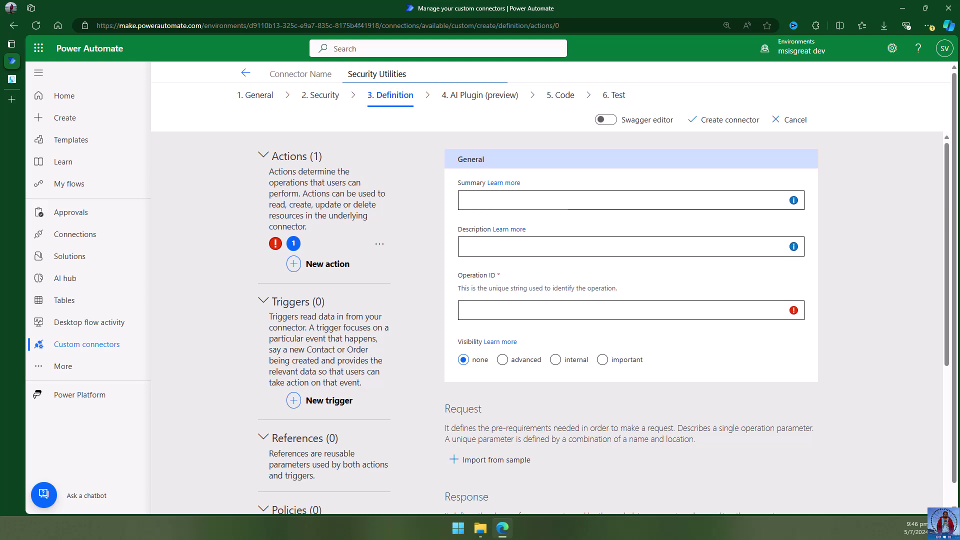
{"action": "left_click", "coordinate": [512, 310]}
{"action": "type", "text": "DecryptText"}
{"action": "left_click", "coordinate": [499, 208]}
{"action": "key", "text": "alt+Tab"}
{"action": "left_click", "coordinate": [533, 203]}
{"action": "type", "text": "Decrypt the text"}
Give the action the AES-256 same-key decryption description.
{"action": "left_click", "coordinate": [523, 247]}
{"action": "key", "text": "alt+Tab"}
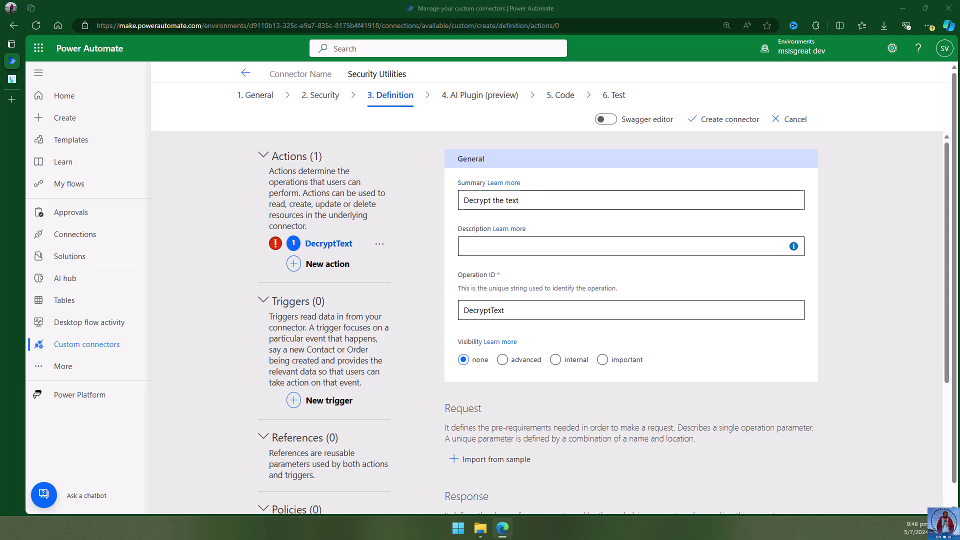
{"action": "left_click", "coordinate": [500, 248]}
{"action": "type", "text": "Decrypt the text using the same key used for encryption. Uses AES-256 algorithm"}
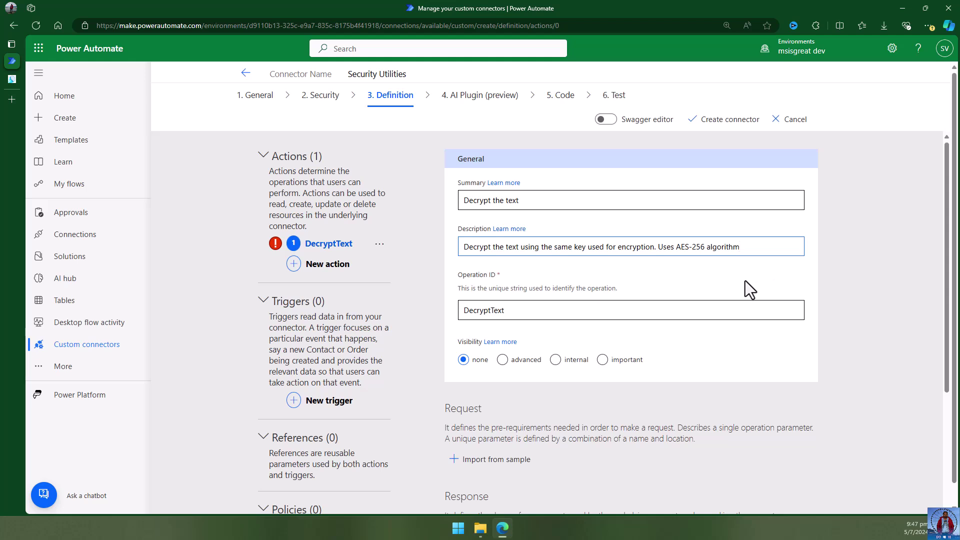
{"action": "scroll", "coordinate": [744, 281], "scroll_direction": "down", "scroll_amount": 2}
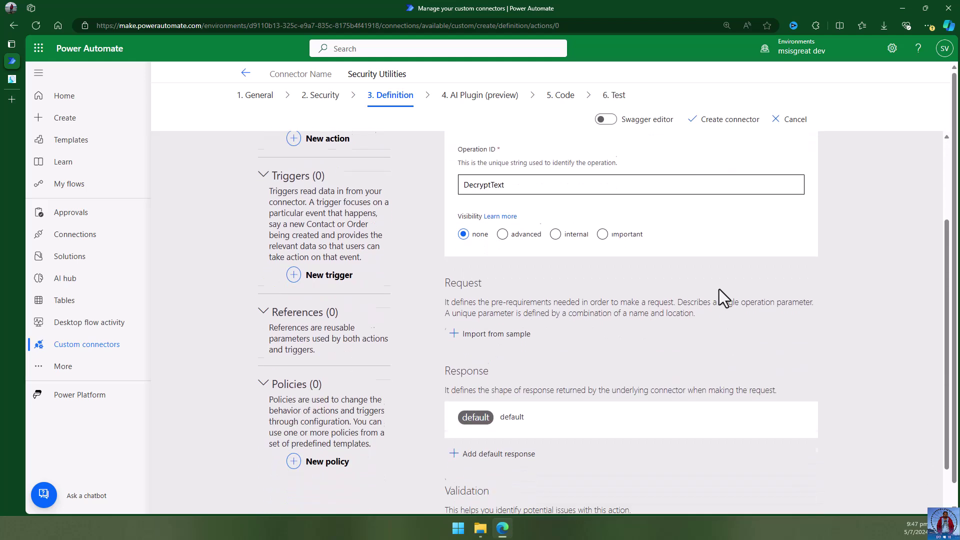
{"action": "scroll", "coordinate": [720, 290], "scroll_direction": "down", "scroll_amount": 2}
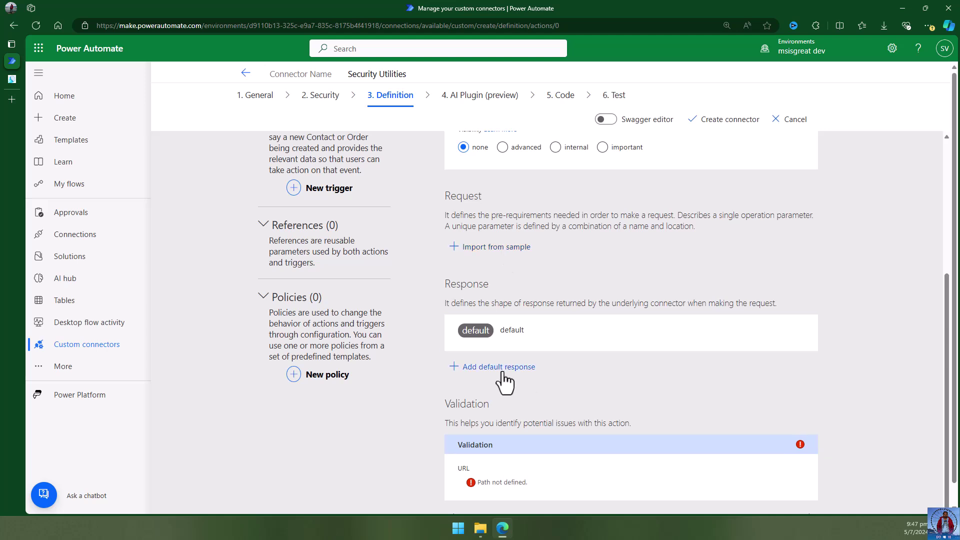
{"action": "left_click", "coordinate": [492, 248]}
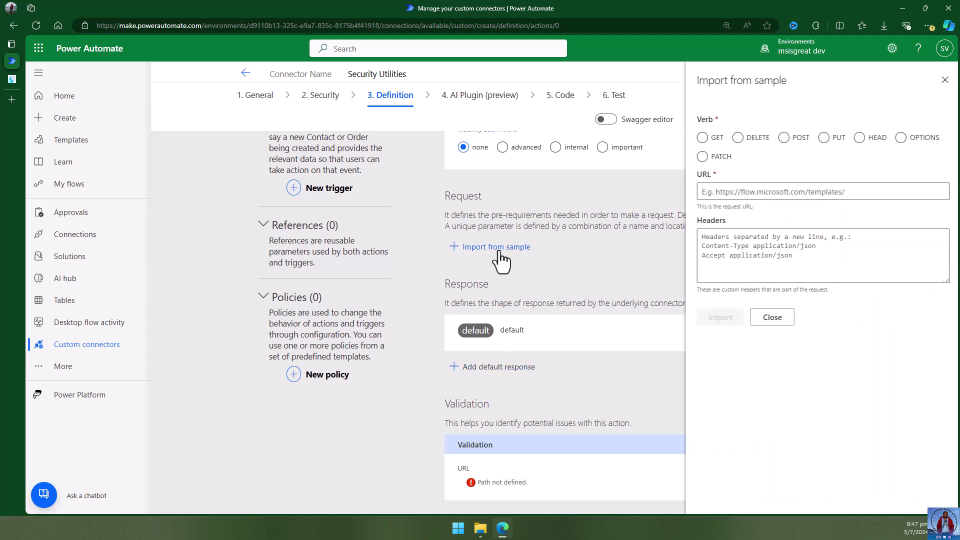
{"action": "left_click", "coordinate": [780, 138]}
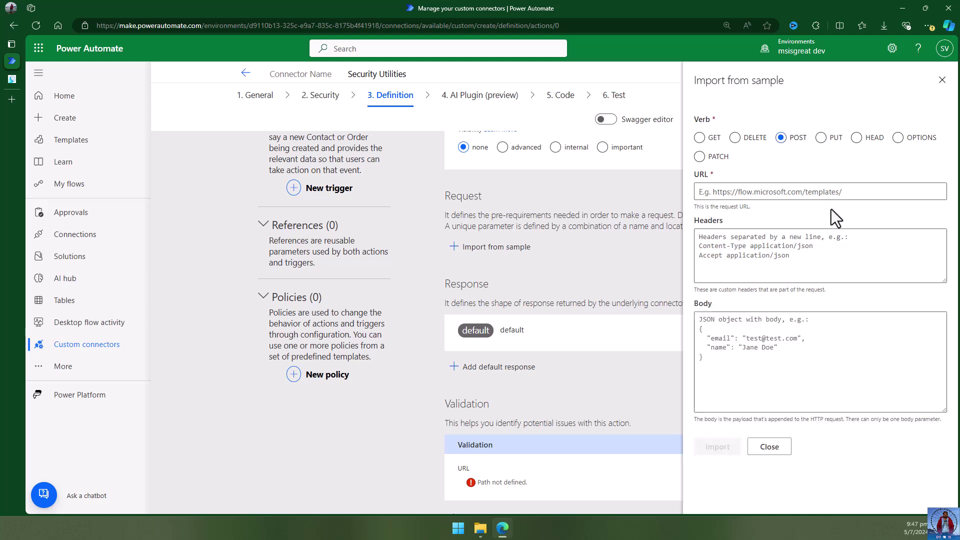
{"action": "left_click", "coordinate": [858, 192]}
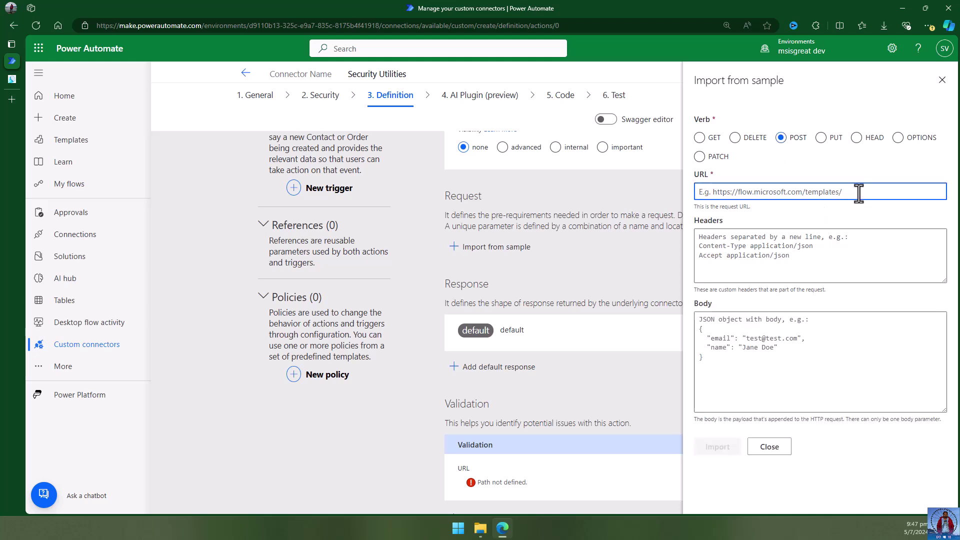
{"action": "type", "text": "htpps"}
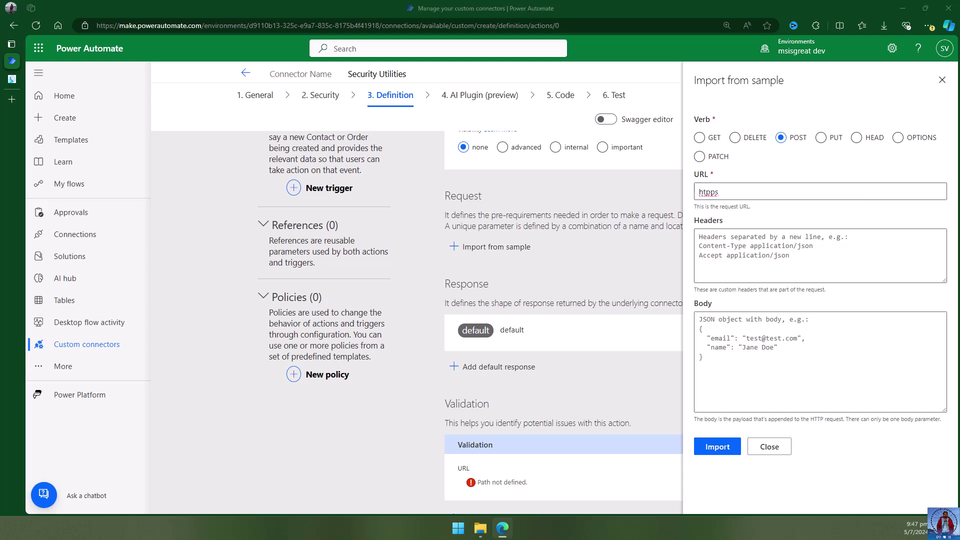
{"action": "left_click", "coordinate": [741, 192]}
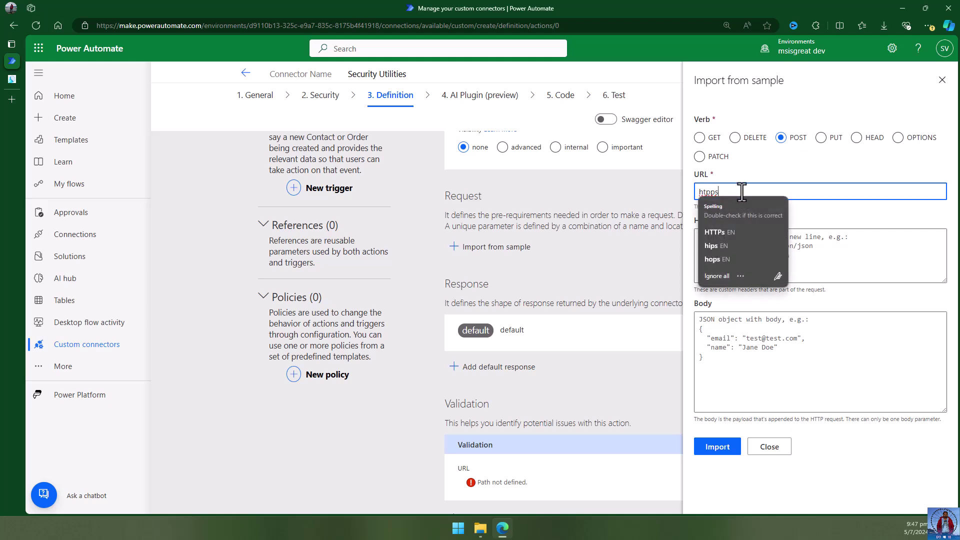
{"action": "key", "text": "BackSpace"}
{"action": "key", "text": "BackSpace"}
{"action": "key", "text": "BackSpace"}
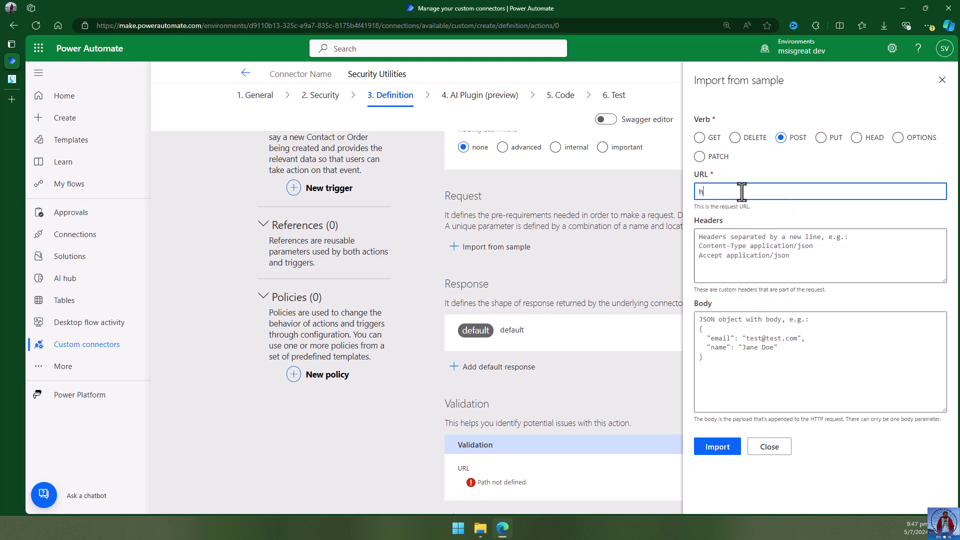
{"action": "type", "text": "ttps://msisgreat/decrypt"}
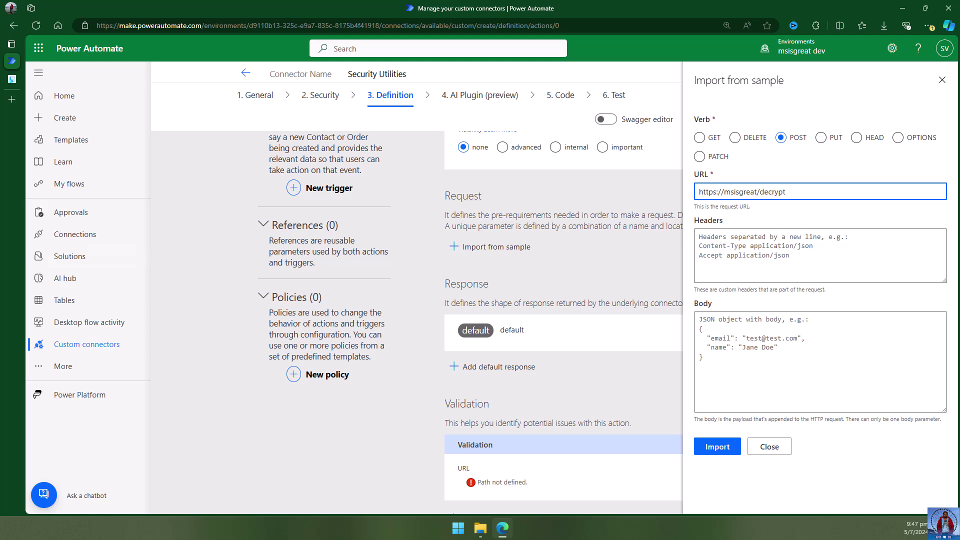
Enter a JSON sample body with PrivateKey and TextToDecrypt fields and import the request.
{"action": "left_click", "coordinate": [769, 348]}
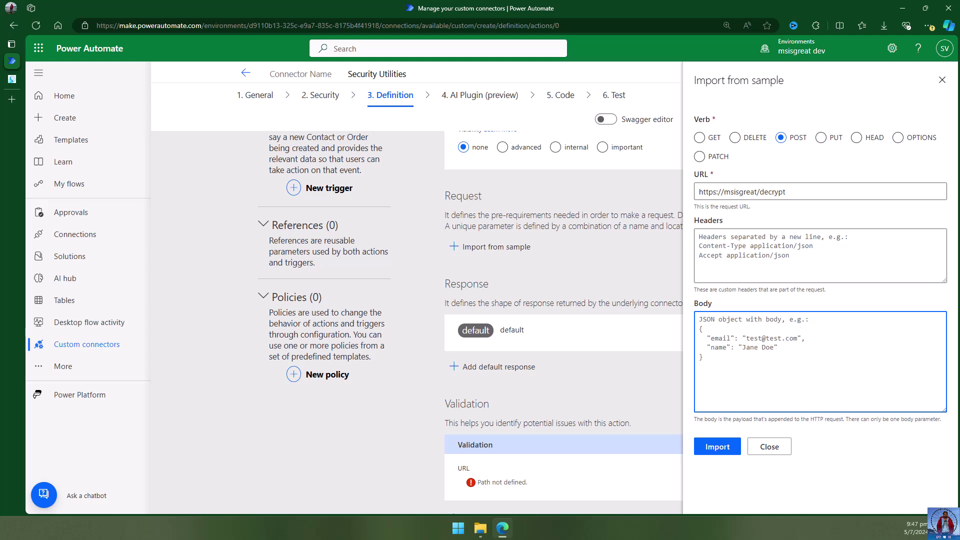
{"action": "key", "text": "alt+Tab"}
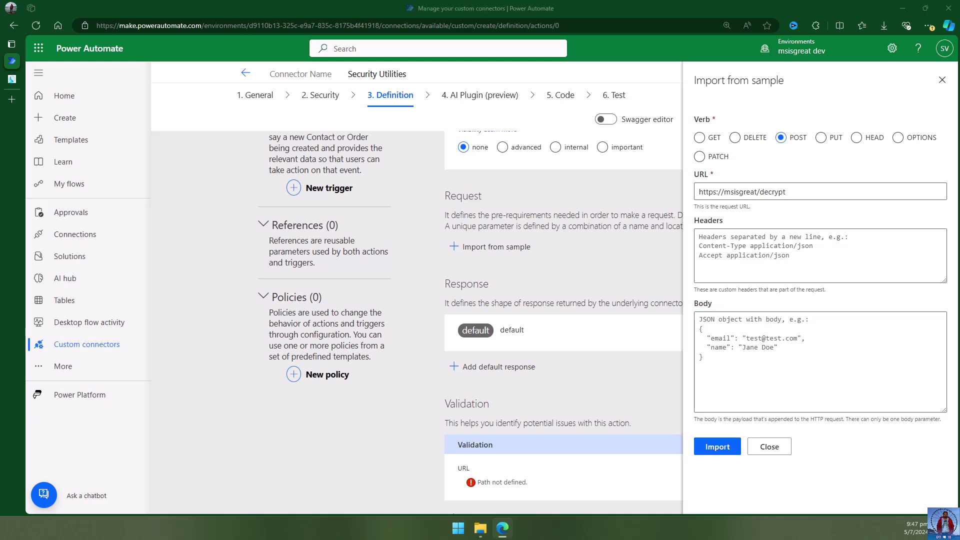
{"action": "left_click", "coordinate": [747, 332]}
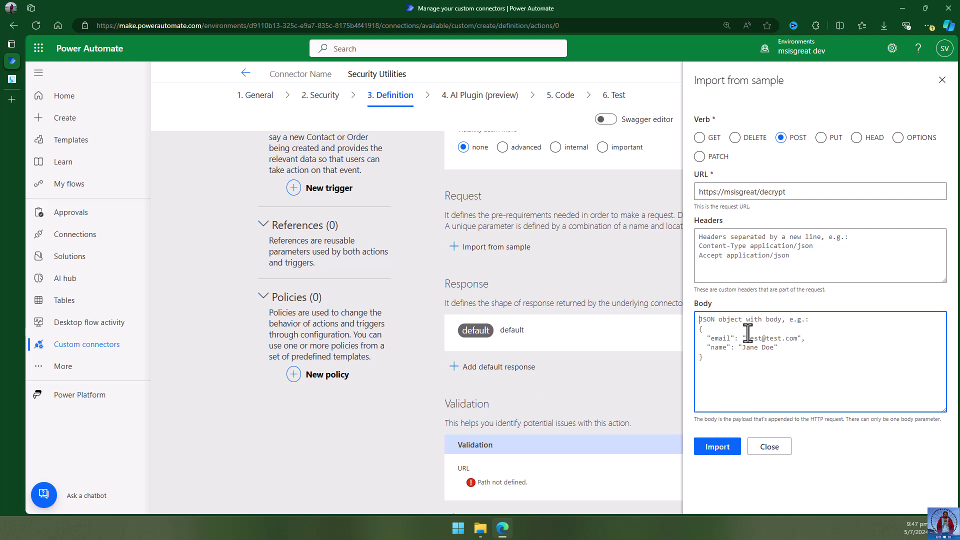
{"action": "type", "text": "{"}
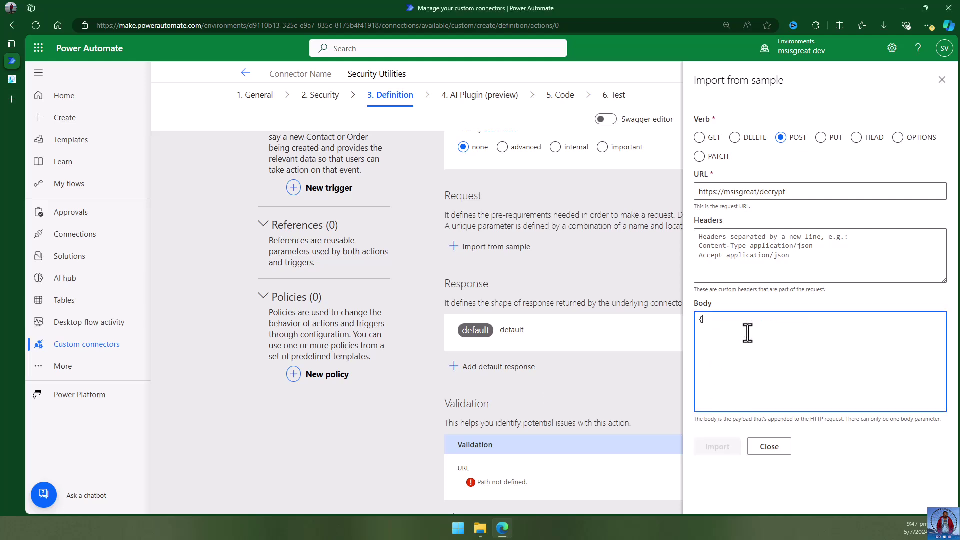
{"action": "type", "text": "}"}
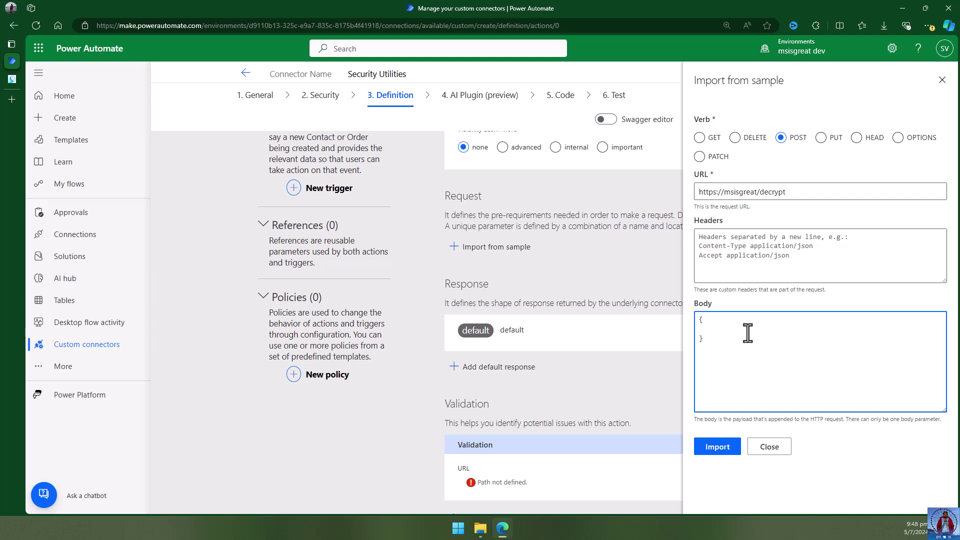
{"action": "type", "text": "\"P"}
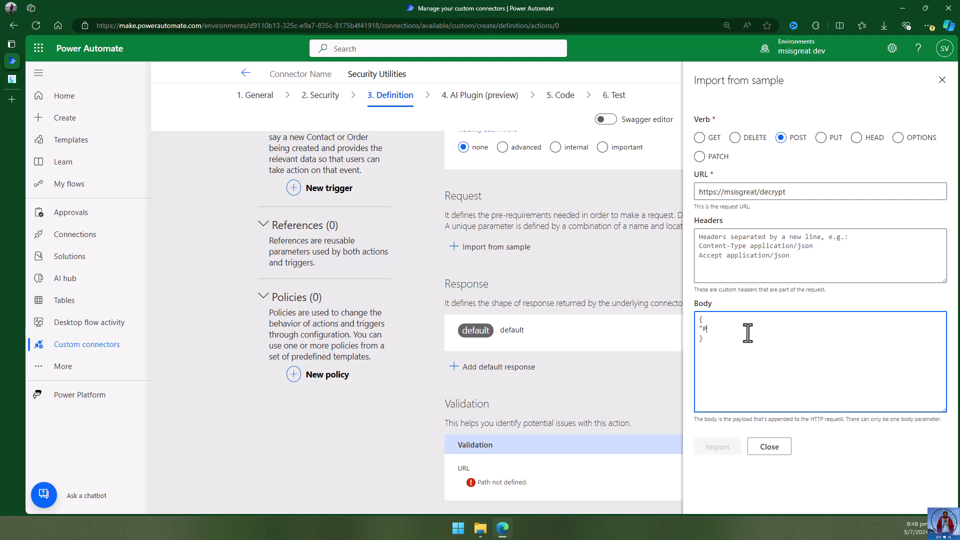
{"action": "type", "text": "rivateKey"}
{"action": "type", "text": "\""}
{"action": "type", "text": ","}
{"action": "key", "text": "Return"}
{"action": "type", "text": "\"TextToDecrypt\":\"\""}
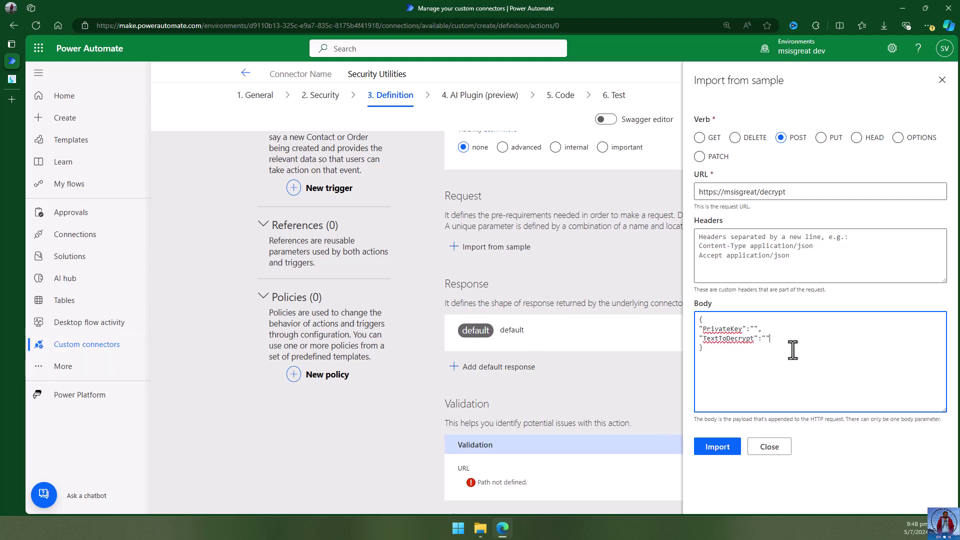
{"action": "left_click", "coordinate": [717, 446]}
{"action": "scroll", "coordinate": [853, 404], "scroll_direction": "down", "scroll_amount": 3}
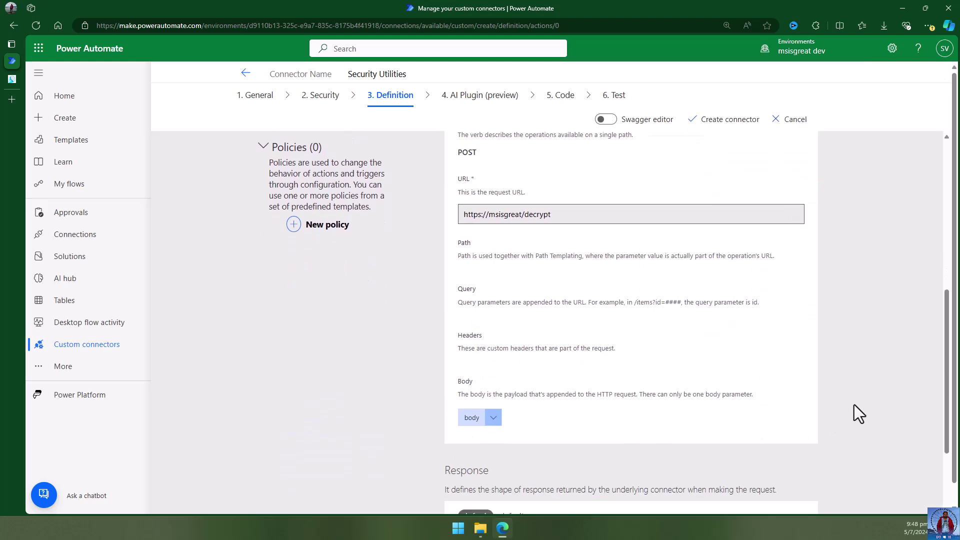
{"action": "scroll", "coordinate": [854, 404], "scroll_direction": "up", "scroll_amount": 1}
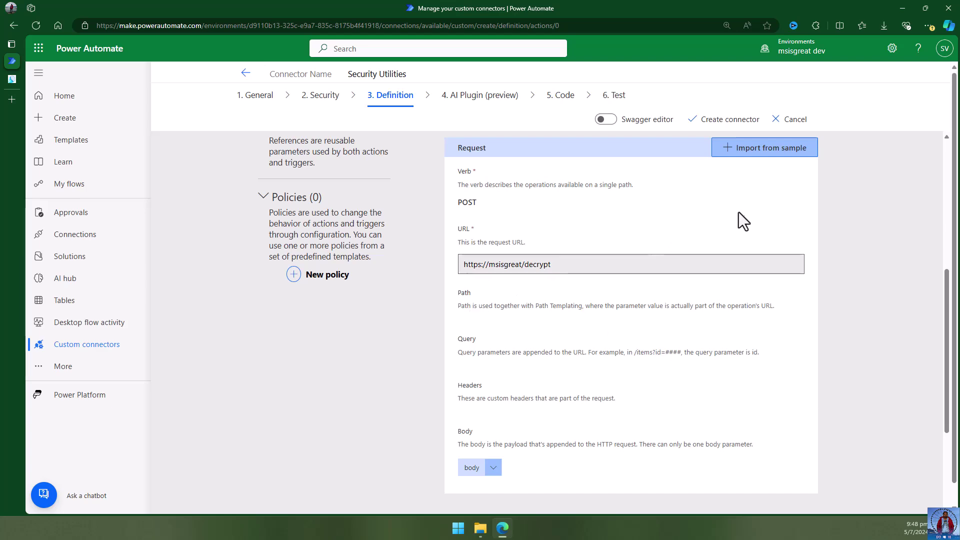
{"action": "scroll", "coordinate": [606, 401], "scroll_direction": "down", "scroll_amount": 3}
{"action": "left_click", "coordinate": [493, 318]}
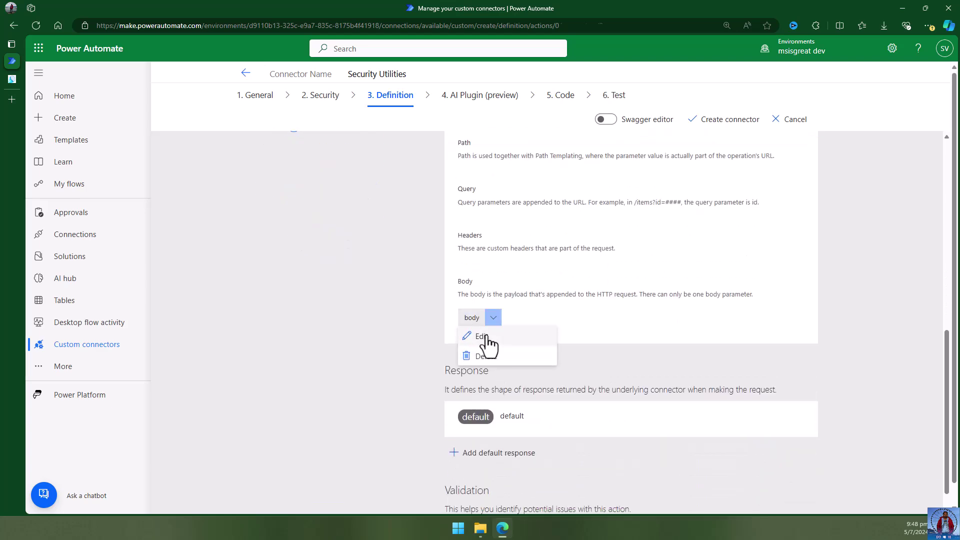
Make the PrivateKey body property required and title it PrivateKey.
{"action": "left_click", "coordinate": [483, 333]}
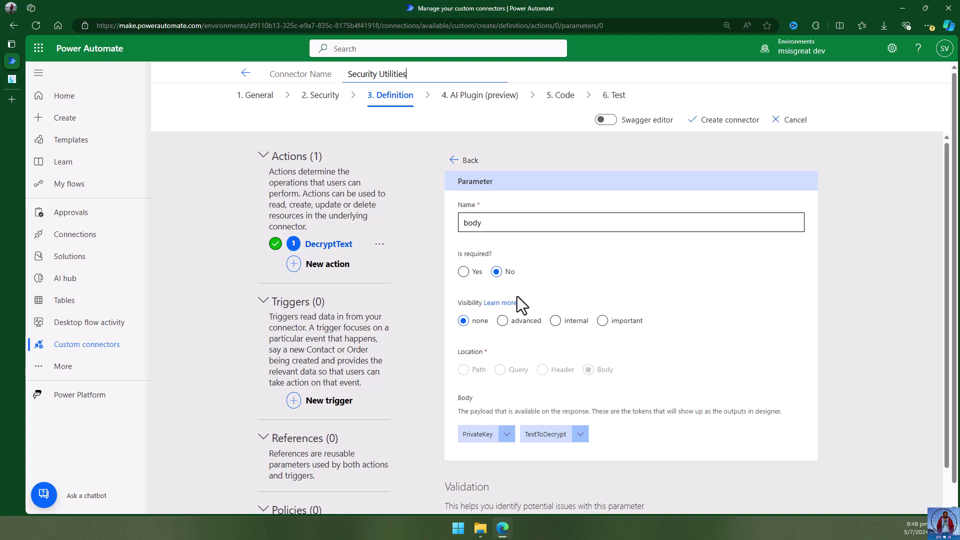
{"action": "scroll", "coordinate": [672, 319], "scroll_direction": "down", "scroll_amount": 1}
{"action": "left_click", "coordinate": [478, 362]}
{"action": "left_click", "coordinate": [485, 382]}
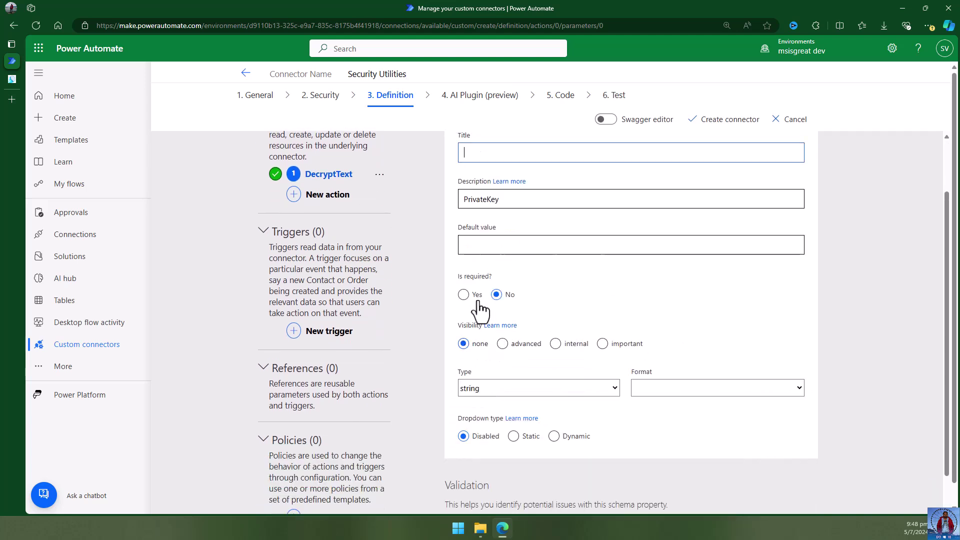
{"action": "left_click", "coordinate": [463, 295]}
{"action": "scroll", "coordinate": [628, 276], "scroll_direction": "up", "scroll_amount": 1}
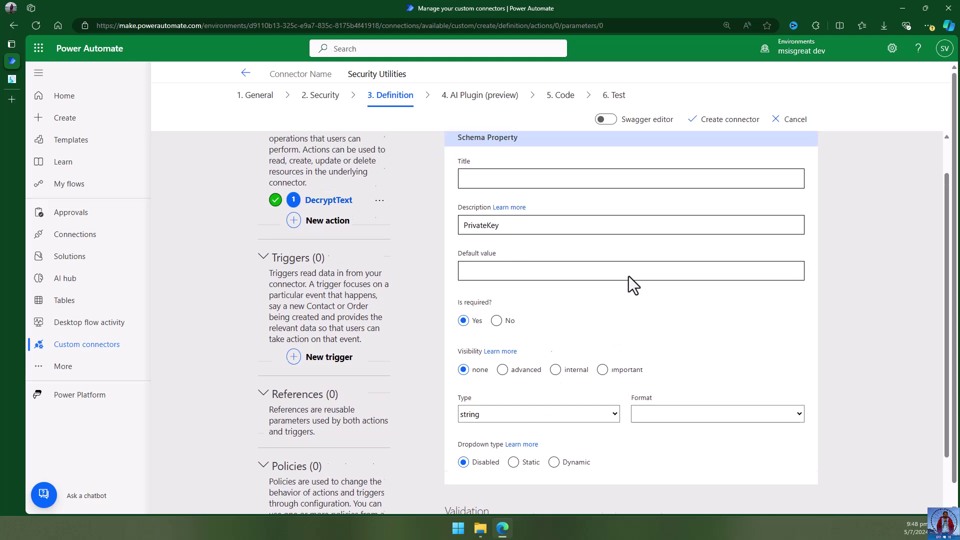
{"action": "double_click", "coordinate": [518, 268]}
{"action": "key", "text": "ctrl+c"}
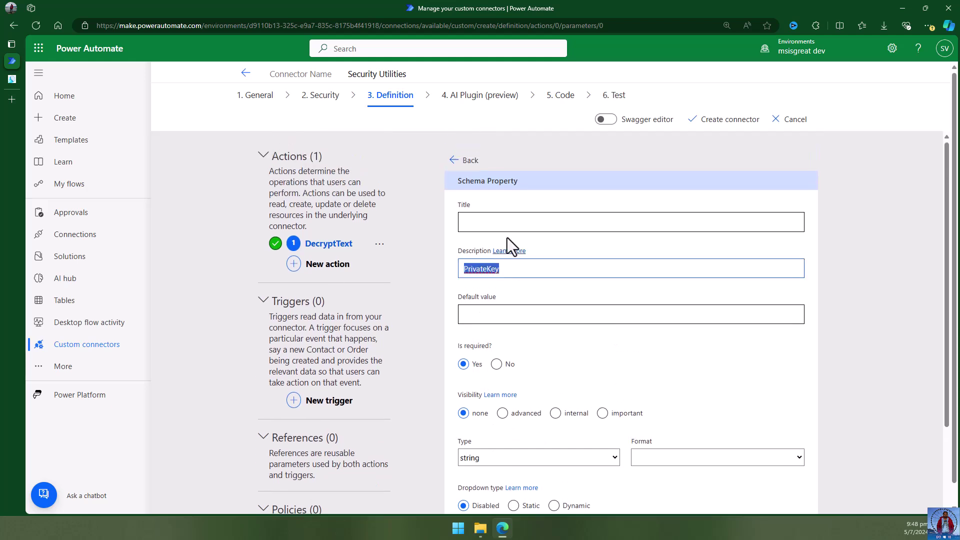
{"action": "left_click", "coordinate": [510, 225]}
{"action": "key", "text": "ctrl+v"}
{"action": "left_click", "coordinate": [503, 315]}
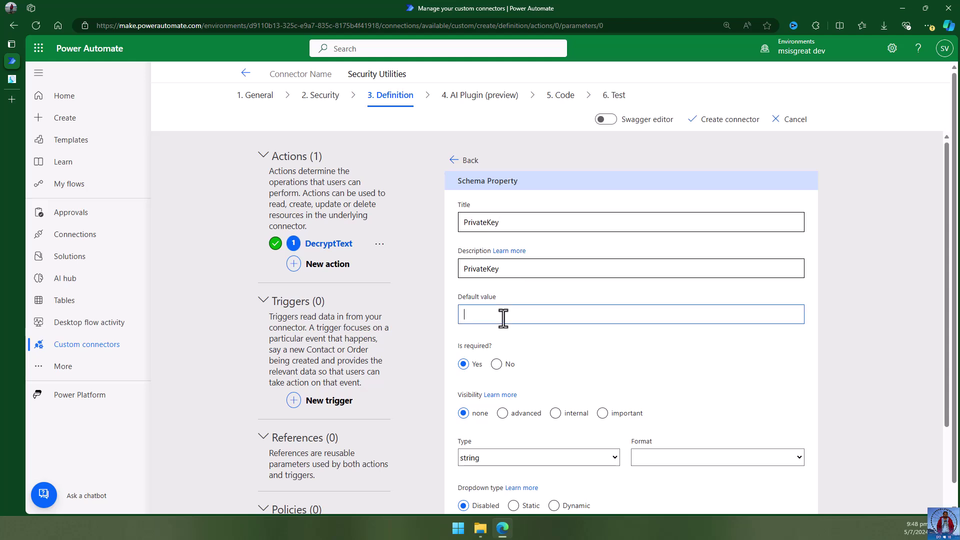
Describe PrivateKey as the AES-256 private key of exactly 32 characters.
{"action": "left_click", "coordinate": [525, 269]}
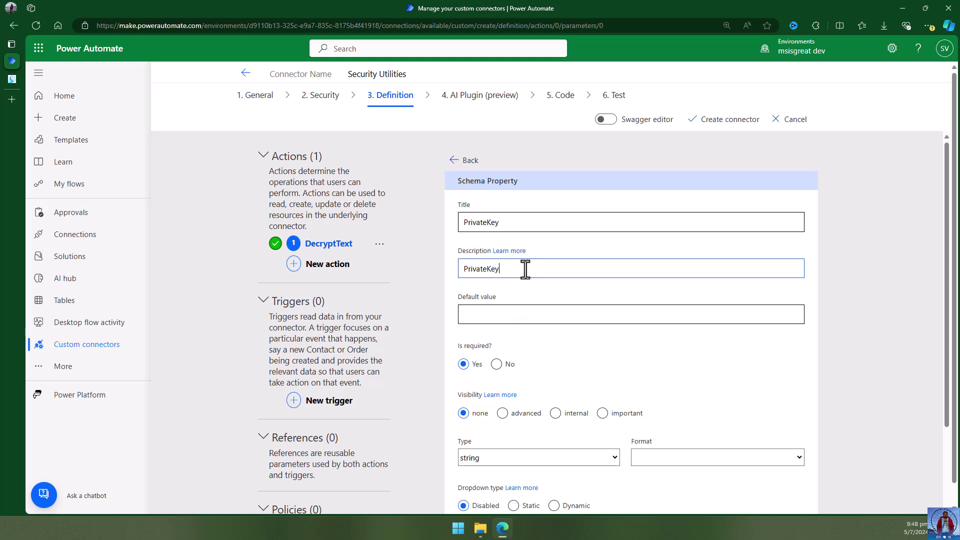
{"action": "type", "text": "must be 32 characters long"}
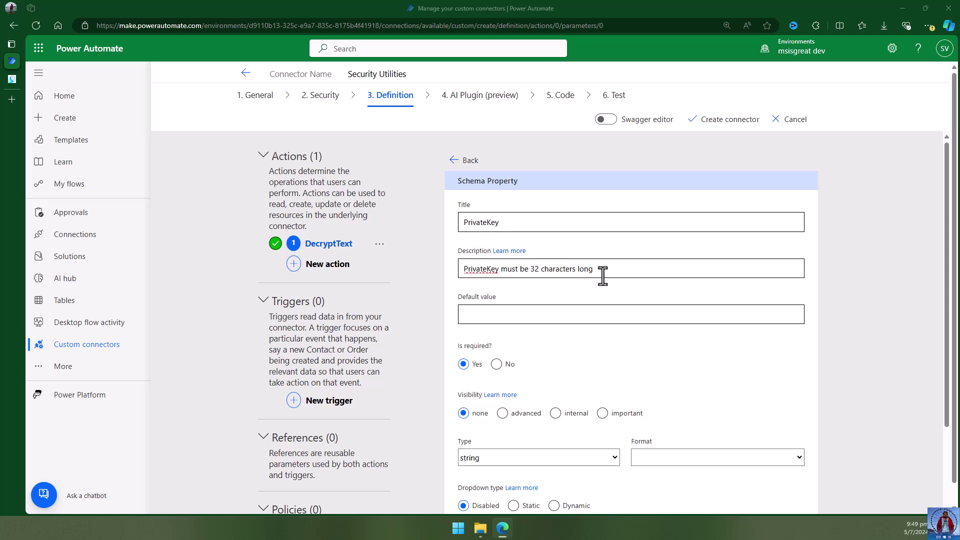
{"action": "left_click_drag", "start_coordinate": [596, 270], "coordinate": [408, 271]}
{"action": "key", "text": "ctrl+v"}
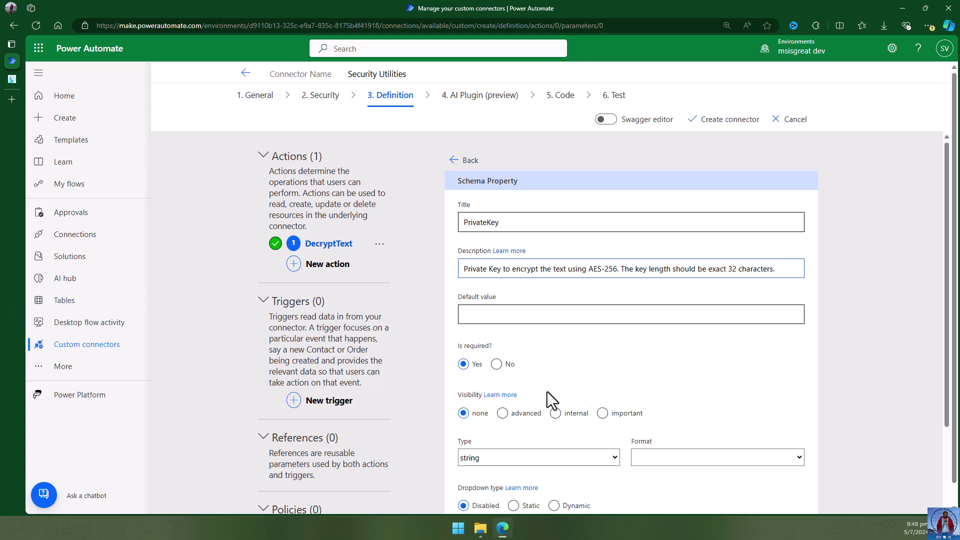
{"action": "scroll", "coordinate": [618, 377], "scroll_direction": "down", "scroll_amount": 3}
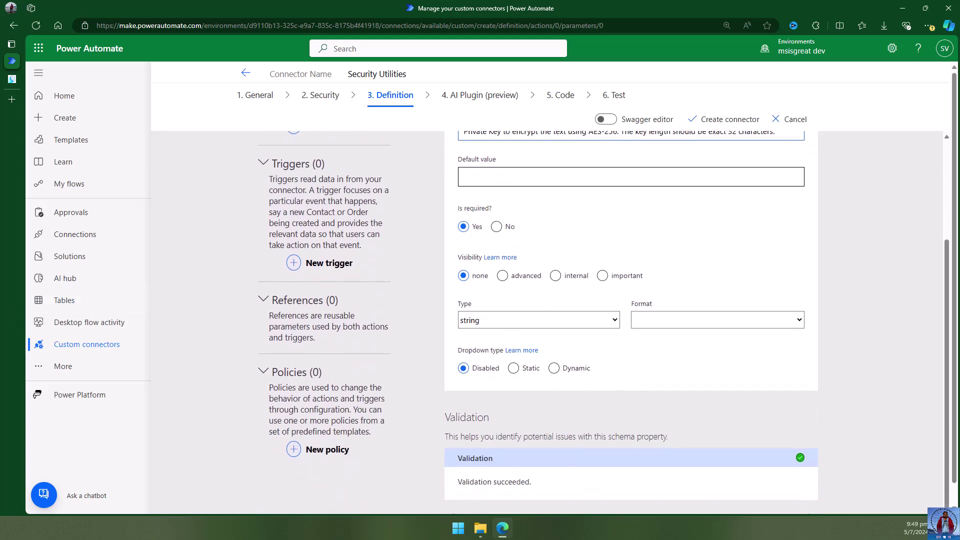
{"action": "scroll", "coordinate": [618, 424], "scroll_direction": "down", "scroll_amount": 1}
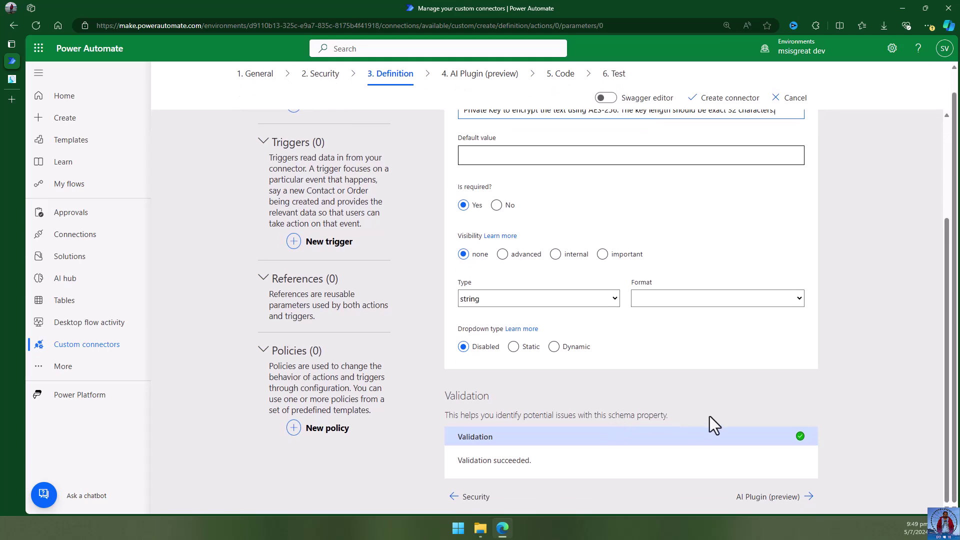
{"action": "scroll", "coordinate": [712, 423], "scroll_direction": "up", "scroll_amount": 5}
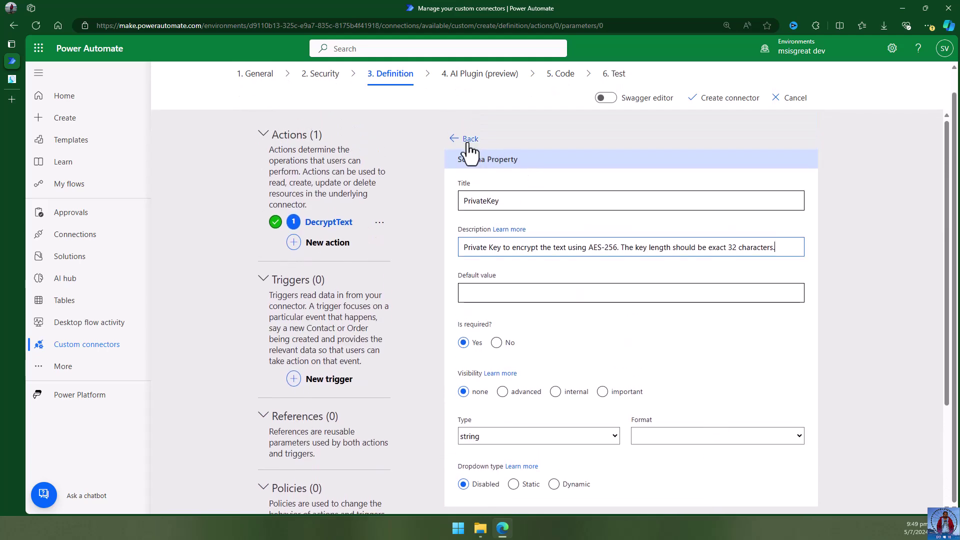
{"action": "left_click", "coordinate": [468, 140]}
Title the TextToDecrypt property TextToDecrypt and make it required.
{"action": "left_click", "coordinate": [557, 414]}
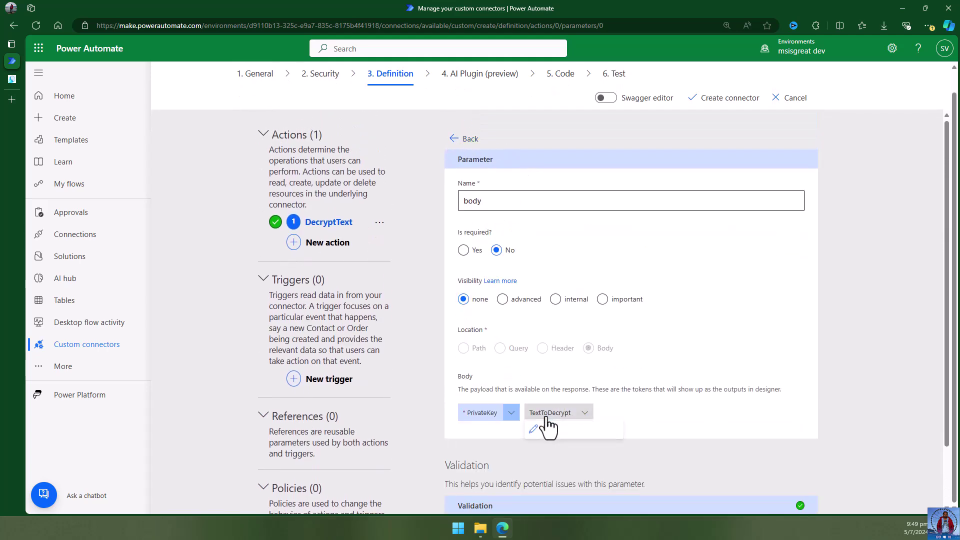
{"action": "left_click", "coordinate": [555, 432]}
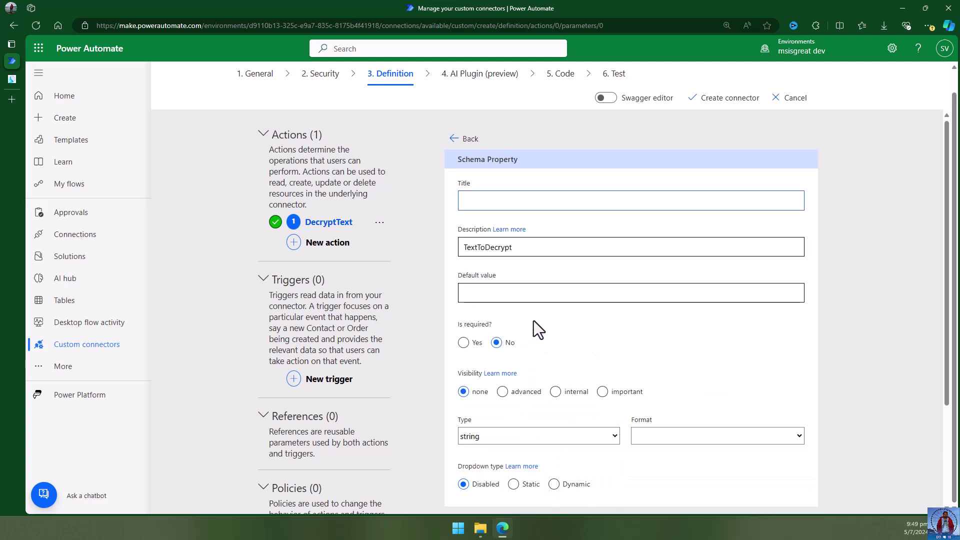
{"action": "key", "text": "Tab"}
{"action": "key", "text": "ctrl+c"}
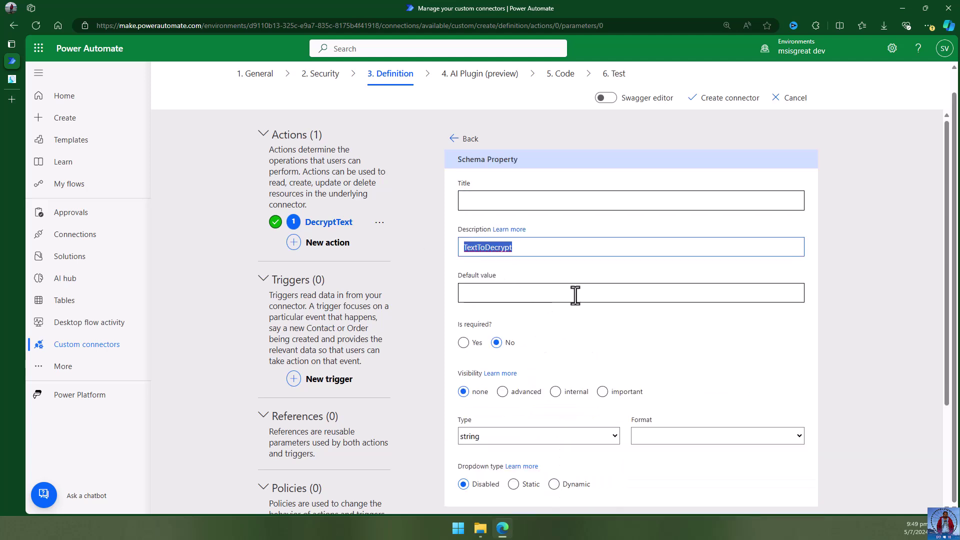
{"action": "left_click", "coordinate": [544, 205]}
{"action": "key", "text": "ctrl+v"}
{"action": "left_click", "coordinate": [502, 295]}
{"action": "scroll", "coordinate": [505, 304], "scroll_direction": "down", "scroll_amount": 2}
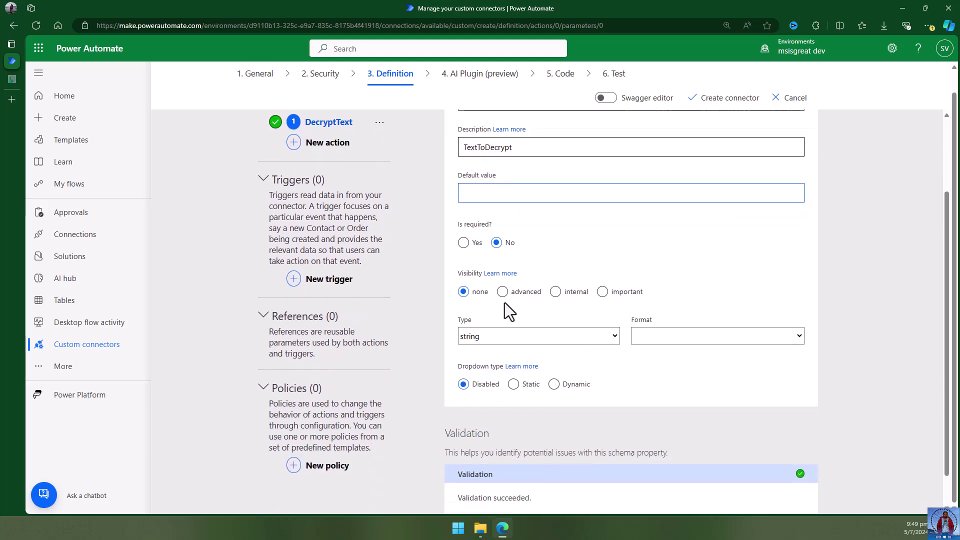
{"action": "left_click", "coordinate": [463, 243]}
{"action": "scroll", "coordinate": [690, 295], "scroll_direction": "up", "scroll_amount": 2}
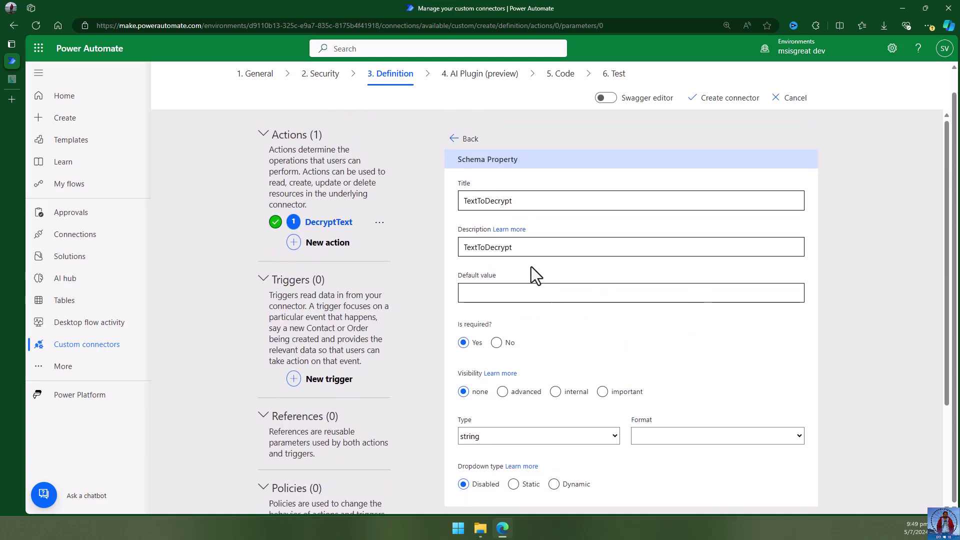
Set the TextToDecrypt description to 'Content to decrypt using AES-256'.
{"action": "left_click", "coordinate": [475, 247]}
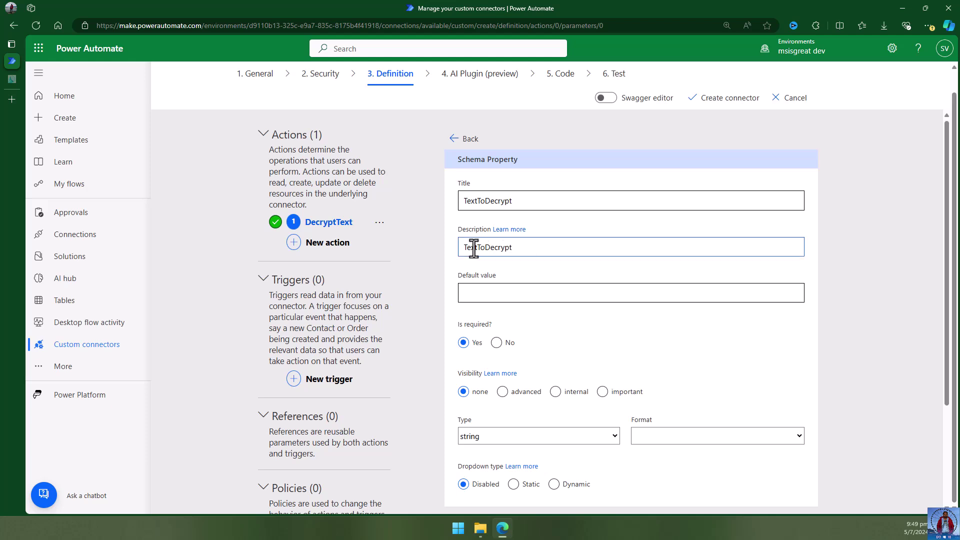
{"action": "left_click", "coordinate": [479, 247]}
{"action": "left_click", "coordinate": [487, 247]}
{"action": "type", "text": "."}
{"action": "key", "text": "alt+Tab"}
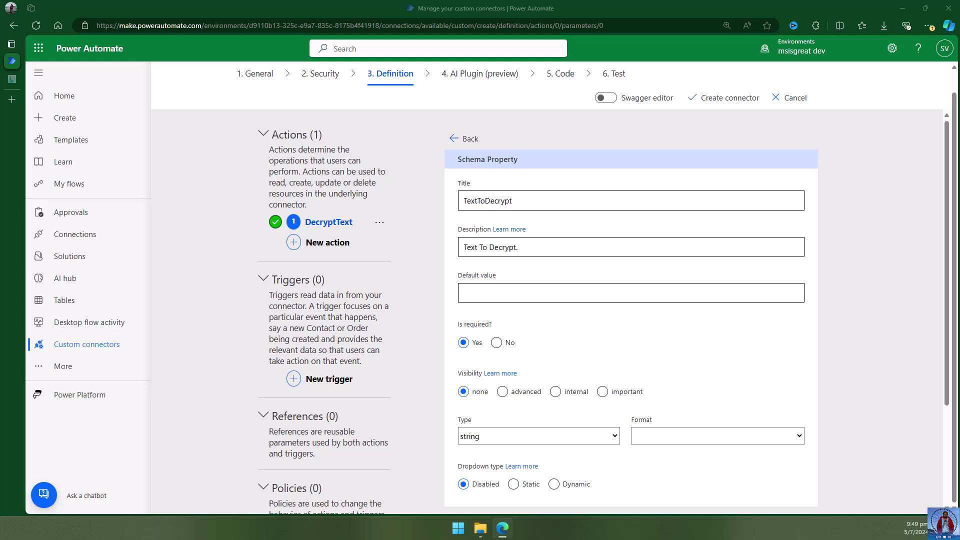
{"action": "triple_click", "coordinate": [523, 248]}
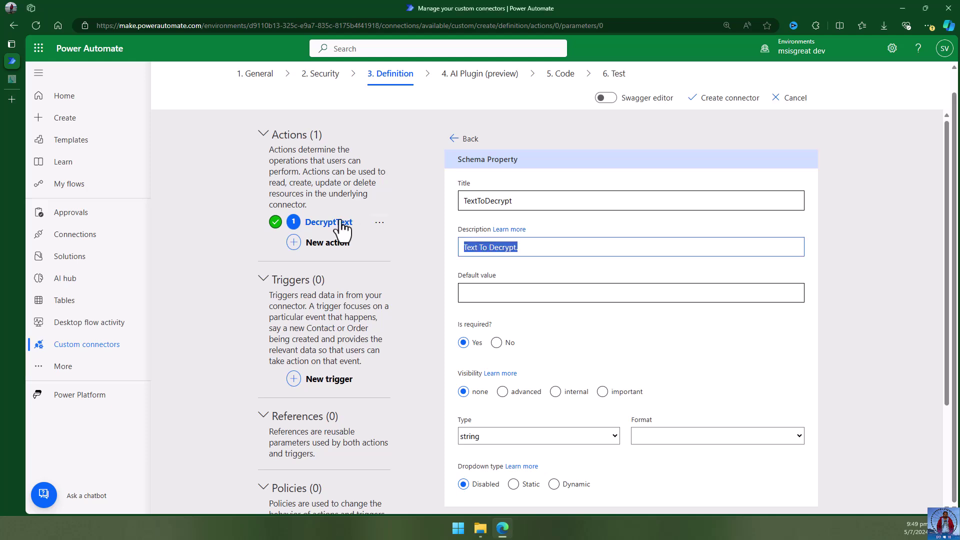
{"action": "type", "text": "Content to decrypt using AES-256"}
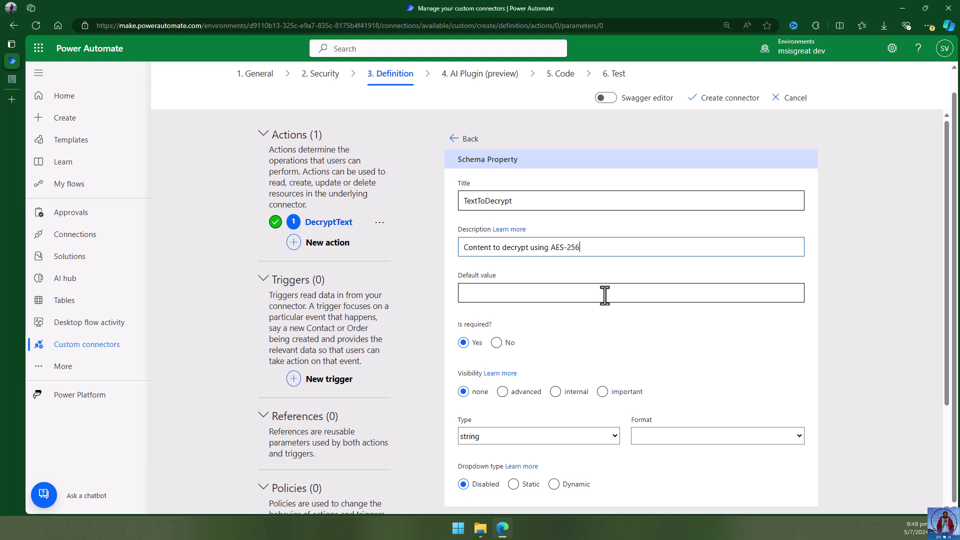
{"action": "left_click", "coordinate": [762, 349]}
{"action": "scroll", "coordinate": [762, 348], "scroll_direction": "down", "scroll_amount": 3}
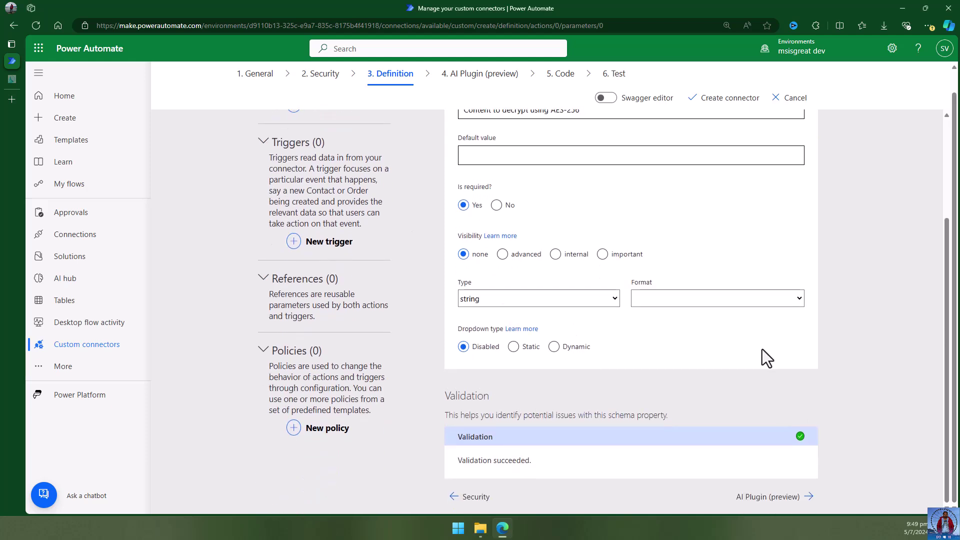
{"action": "scroll", "coordinate": [840, 375], "scroll_direction": "up", "scroll_amount": 3}
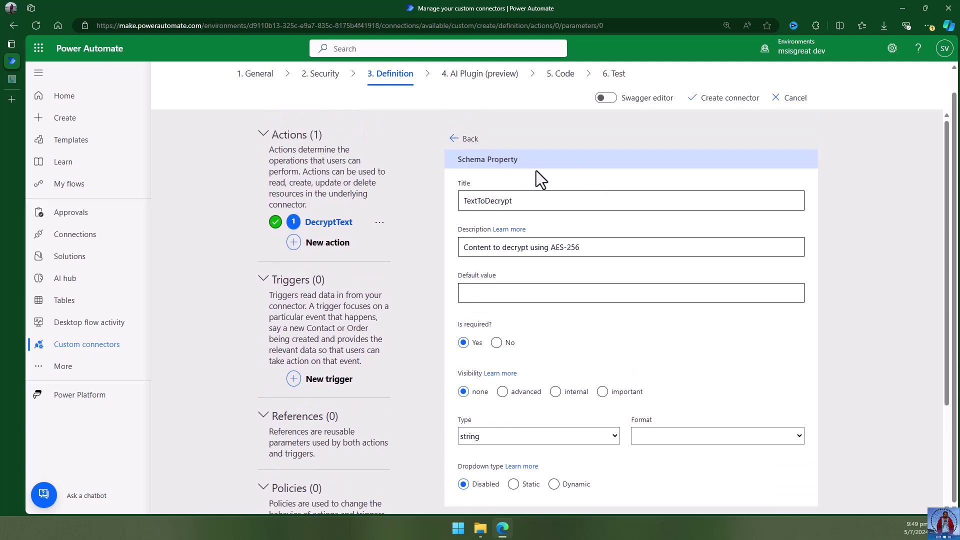
Go back via the body parameter and AI Plugin (preview) step to the DecryptText definition details.
{"action": "left_click", "coordinate": [466, 144]}
{"action": "scroll", "coordinate": [840, 379], "scroll_direction": "down", "scroll_amount": 2}
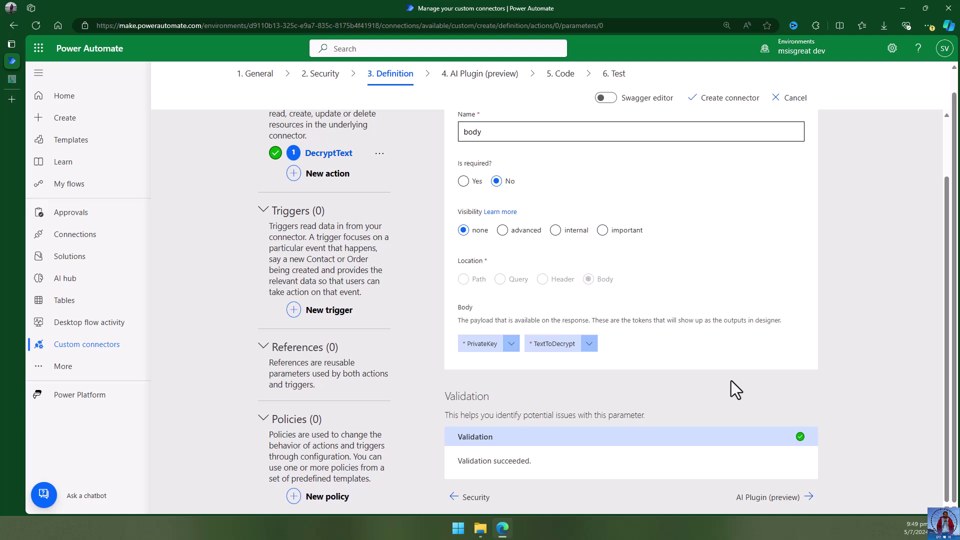
{"action": "left_click", "coordinate": [765, 497]}
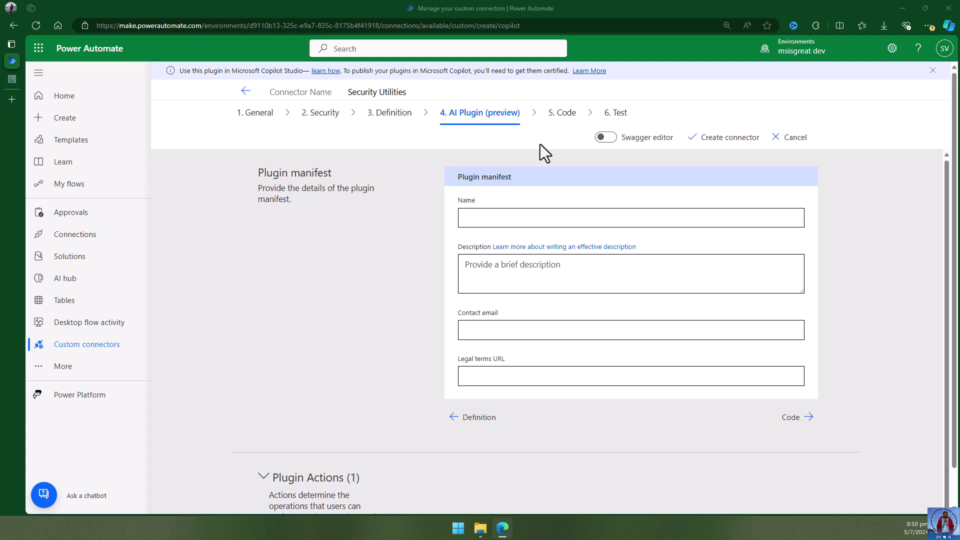
{"action": "left_click", "coordinate": [388, 119]}
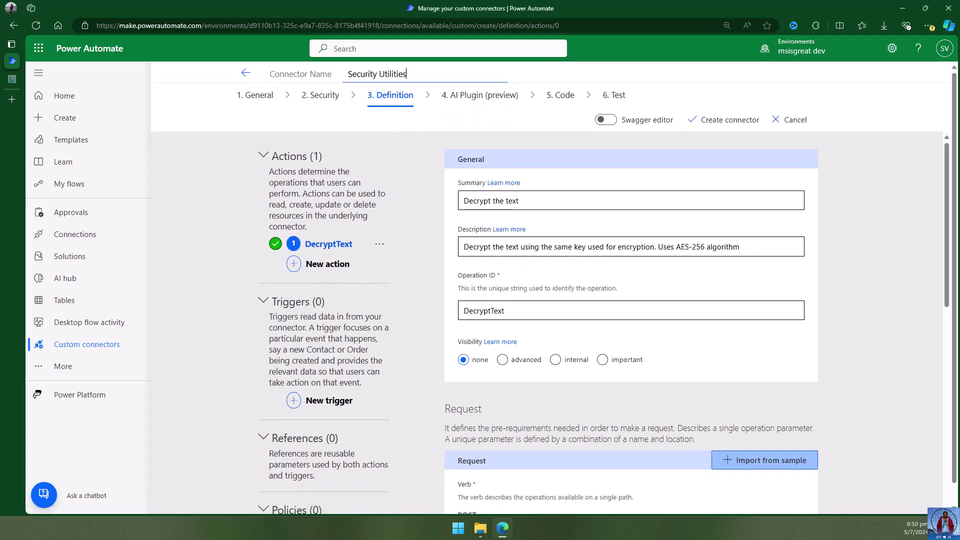
Add a second action with summary and operation ID both set to EncryptText.
{"action": "left_click", "coordinate": [325, 265]}
{"action": "left_click", "coordinate": [506, 206]}
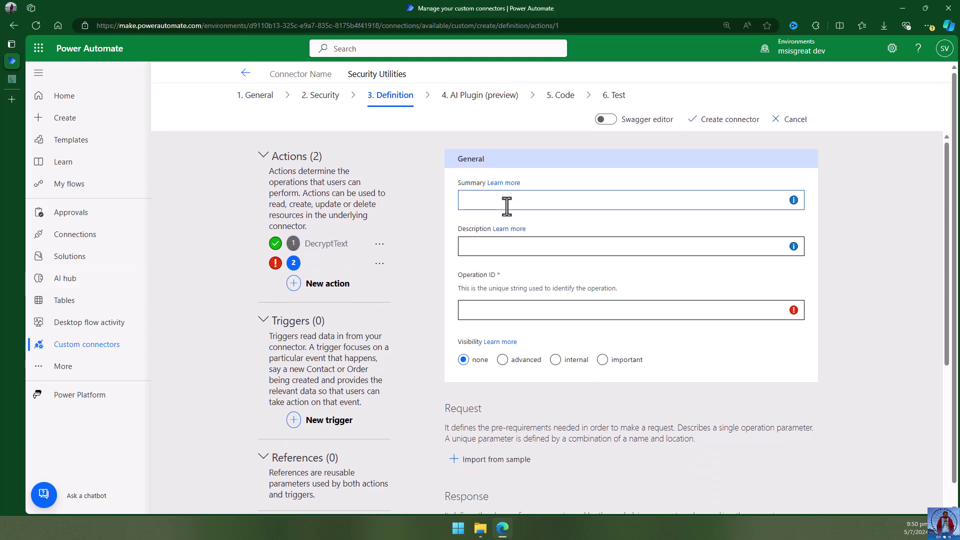
{"action": "type", "text": "EncryptText"}
{"action": "left_click", "coordinate": [508, 249]}
{"action": "left_click_drag", "start_coordinate": [505, 199], "coordinate": [343, 177]}
{"action": "key", "text": "ctrl+c"}
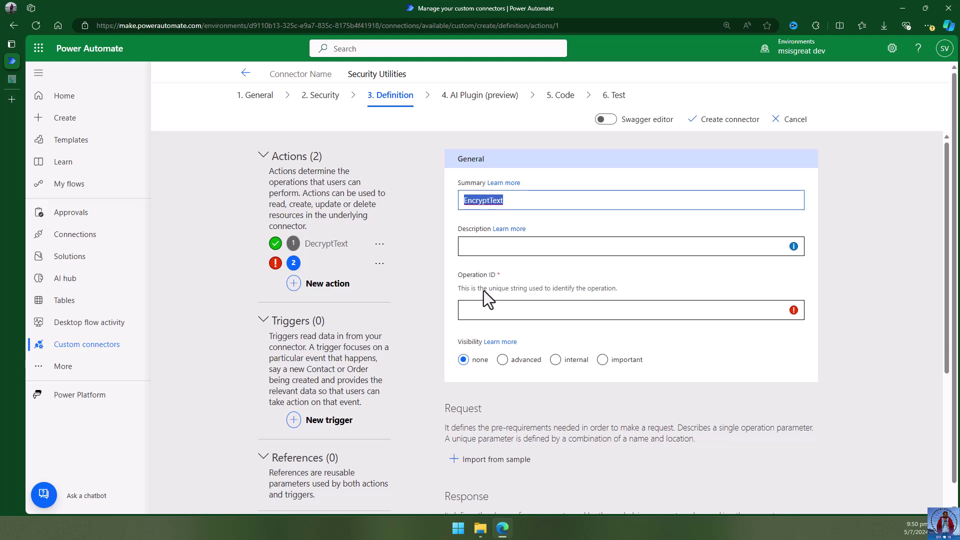
{"action": "left_click", "coordinate": [496, 308]}
{"action": "key", "text": "ctrl+v"}
{"action": "left_click", "coordinate": [422, 276]}
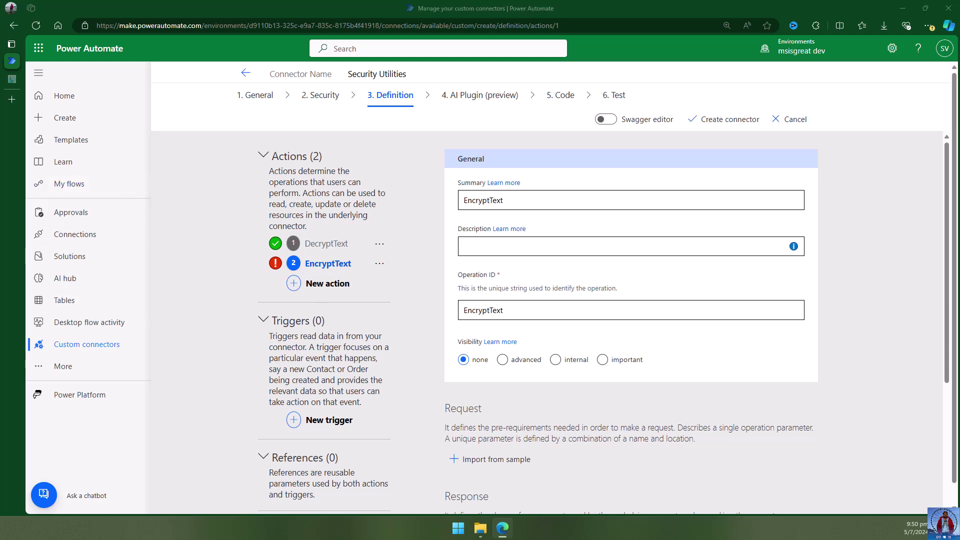
Give EncryptText the description 'Encrypt the text using the AES-256 algo'.
{"action": "left_click", "coordinate": [502, 246]}
{"action": "key", "text": "ctrl+v"}
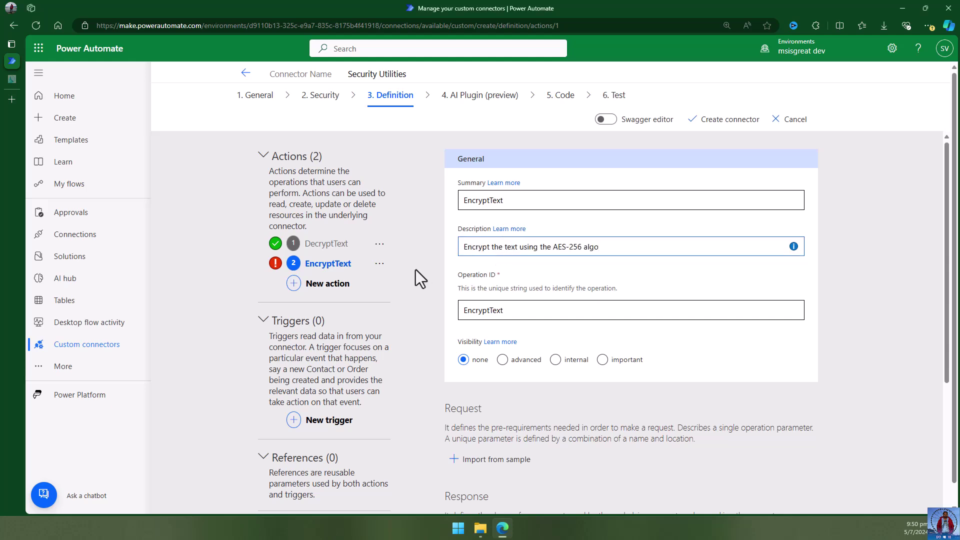
{"action": "scroll", "coordinate": [427, 273], "scroll_direction": "down", "scroll_amount": 3}
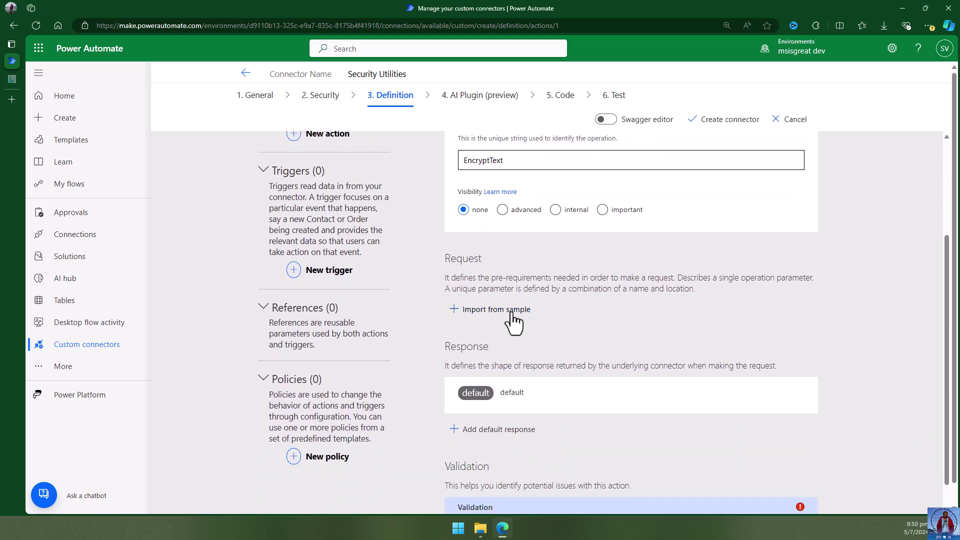
{"action": "left_click", "coordinate": [512, 310]}
{"action": "left_click", "coordinate": [781, 138]}
{"action": "left_click", "coordinate": [764, 192]}
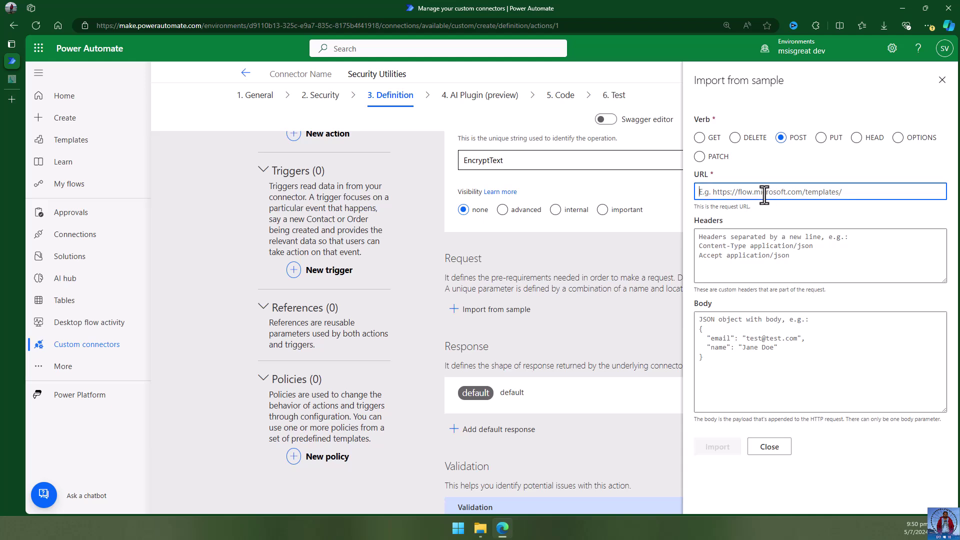
{"action": "type", "text": "htt"}
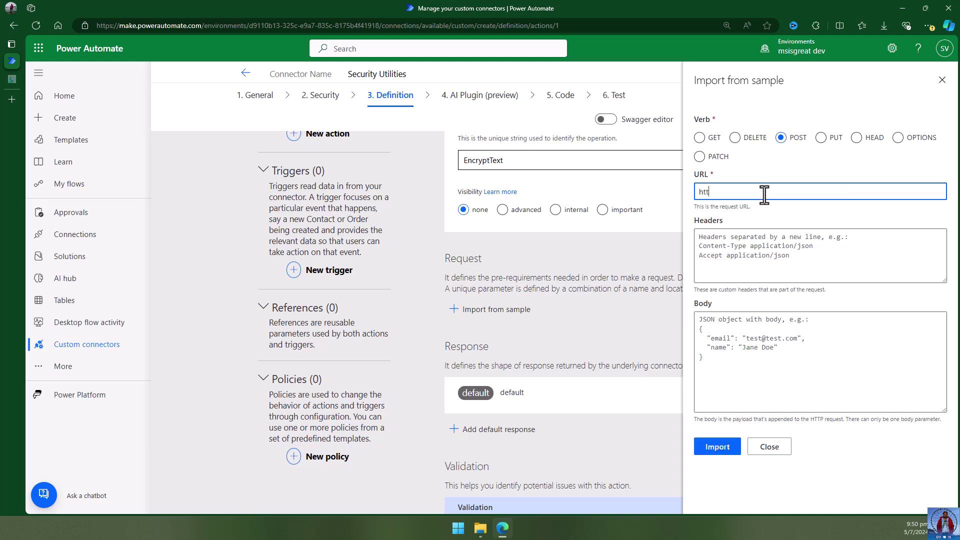
{"action": "type", "text": "ps://msisgreat/encrypt"}
{"action": "left_click", "coordinate": [758, 256]}
Start the sample JSON body with an empty PrivateKey field.
{"action": "left_click", "coordinate": [730, 330]}
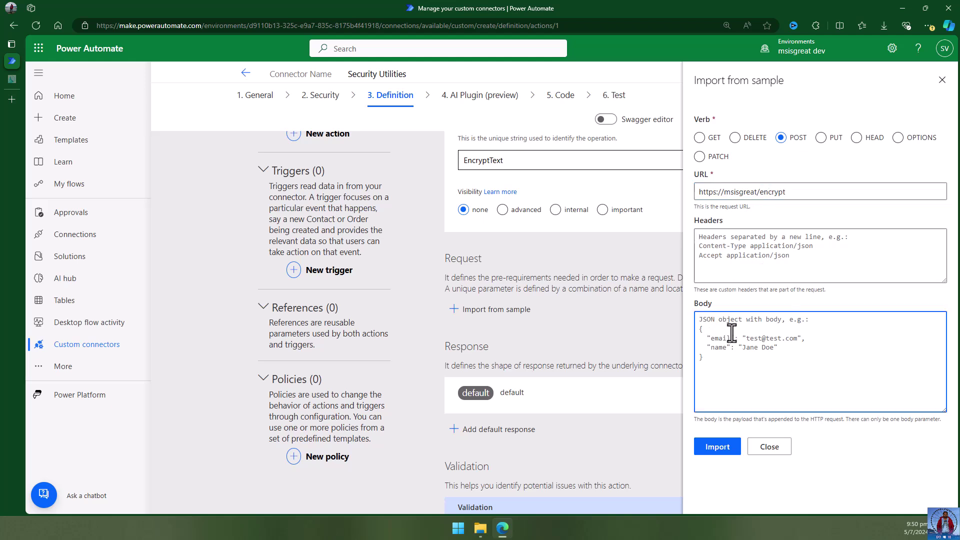
{"action": "type", "text": "{ "}
{"action": "type", "text": "}"}
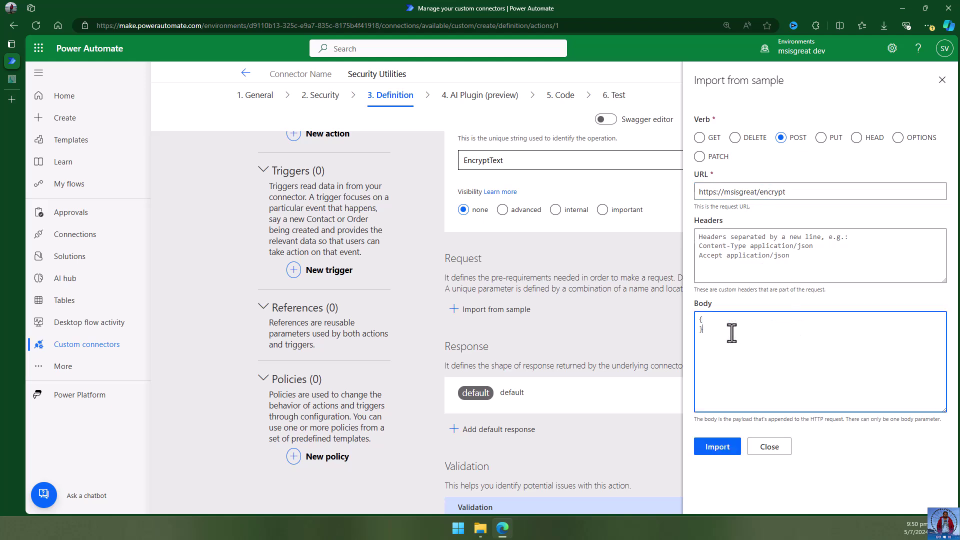
{"action": "left_click", "coordinate": [734, 323]}
{"action": "key", "text": "alt+Tab"}
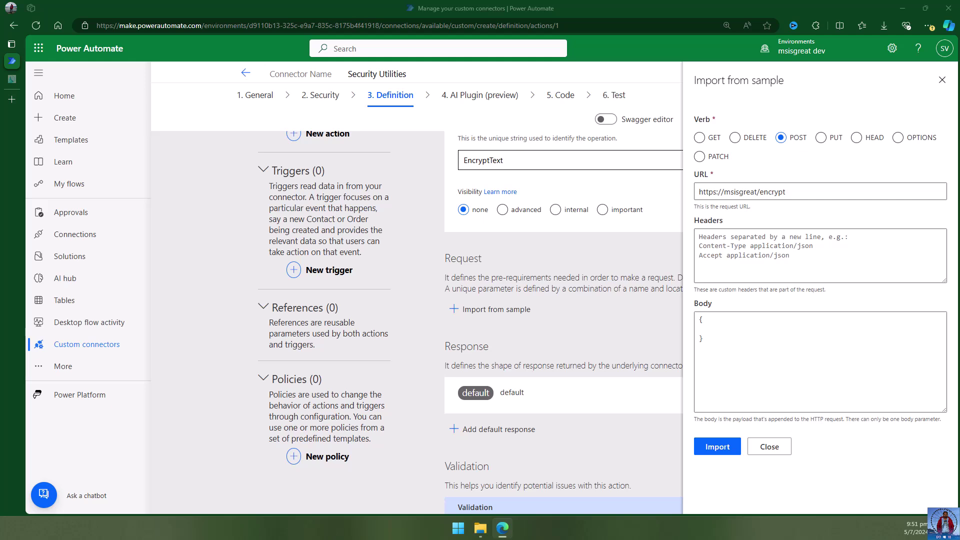
{"action": "left_click", "coordinate": [736, 330]}
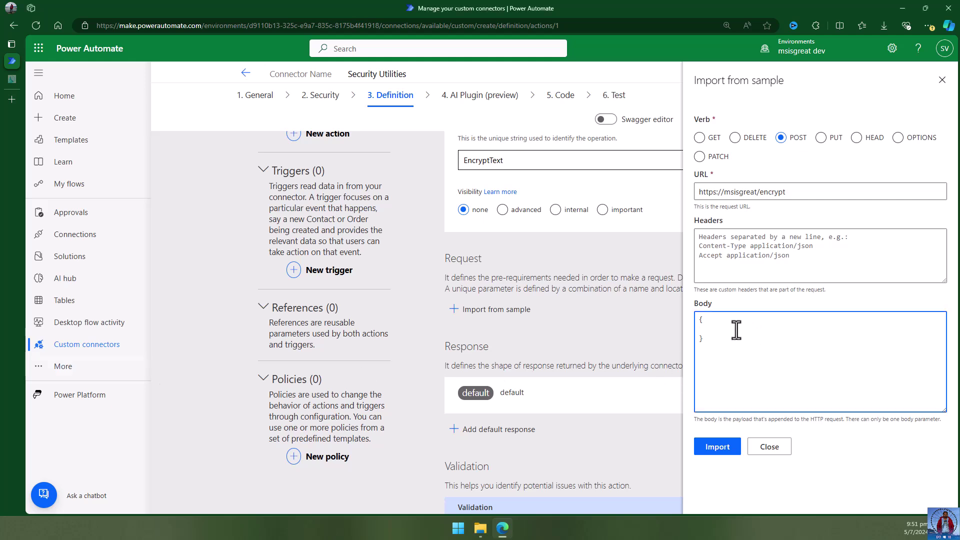
{"action": "type", "text": "\"Pr"}
{"action": "type", "text": "ivateKey"}
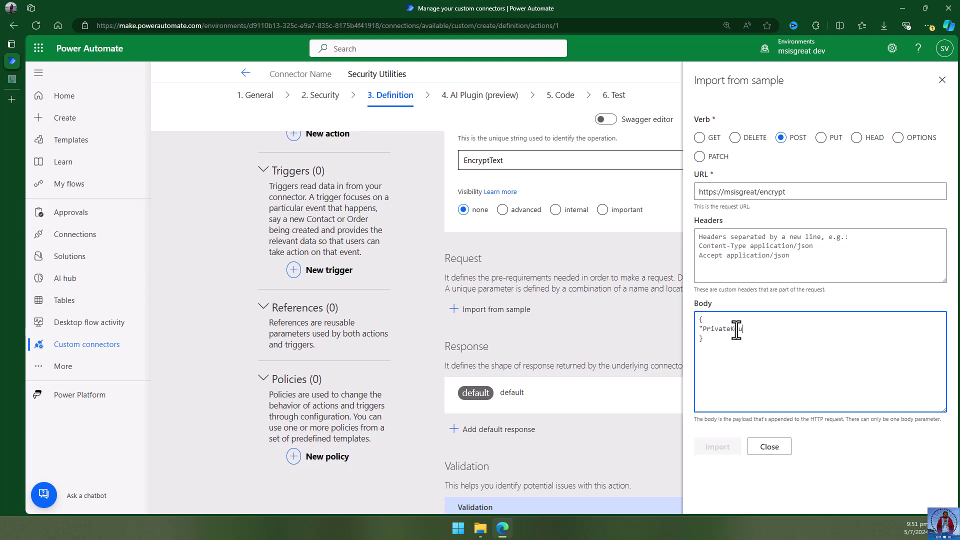
{"action": "key", "text": "BackSpace"}
{"action": "type", "text": "y"}
{"action": "type", "text": ":"}
{"action": "key", "text": "BackSpace"}
{"action": "type", "text": "\"\""}
{"action": "type", "text": ", "}
{"action": "type", "text": "\""}
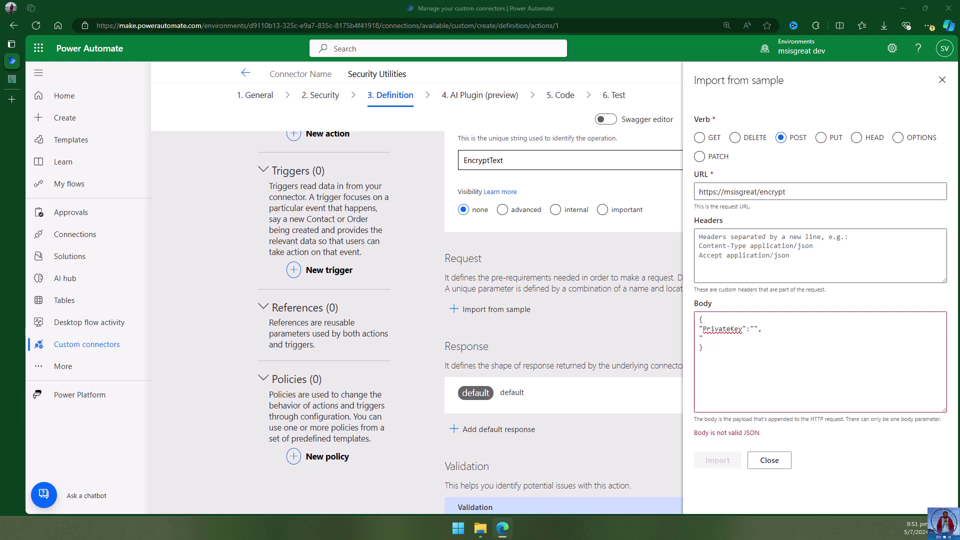
Add an empty TextToEncrypt field to the JSON body.
{"action": "left_click", "coordinate": [724, 339]}
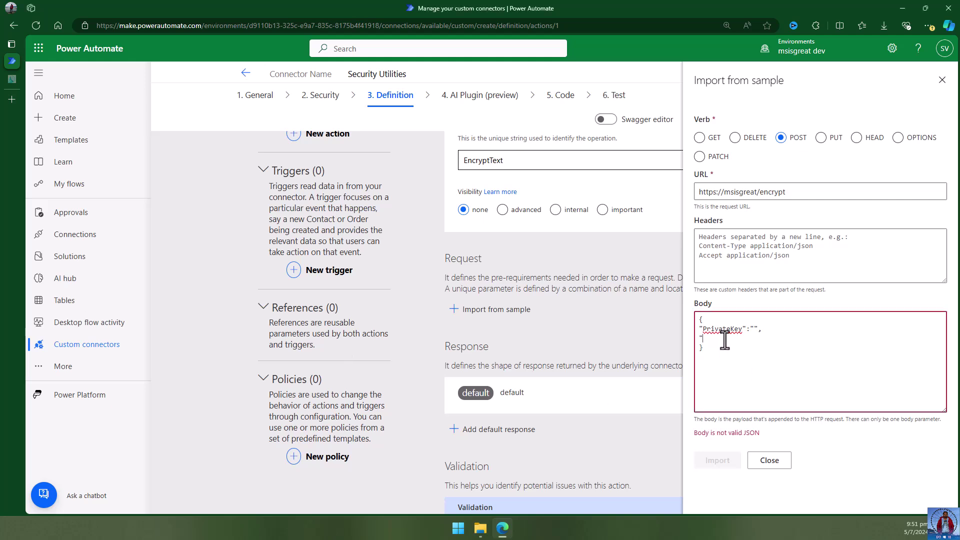
{"action": "key", "text": "ctrl+v"}
{"action": "type", "text": "\":\"\""}
Import the sample request into EncryptText and edit its body parameter.
{"action": "left_click", "coordinate": [781, 328]}
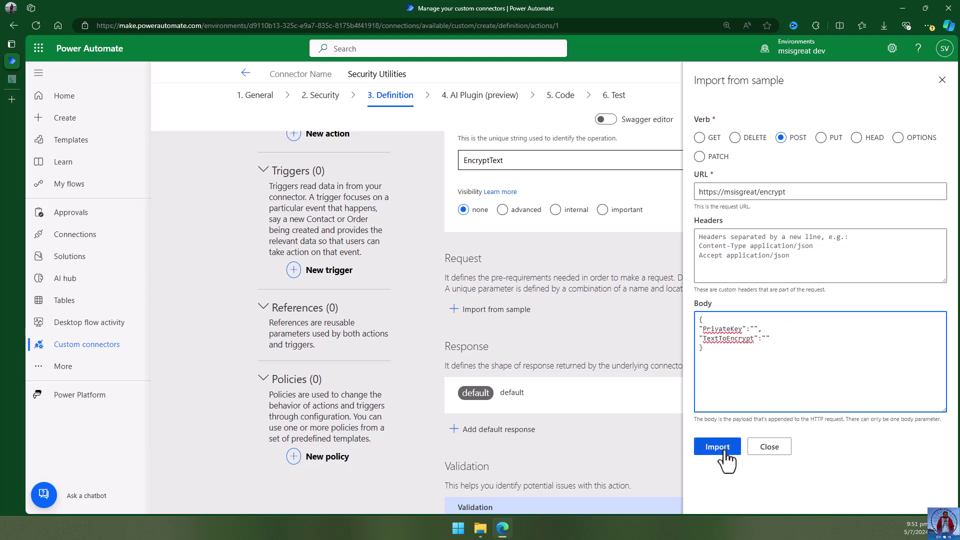
{"action": "left_click", "coordinate": [723, 454]}
{"action": "scroll", "coordinate": [650, 387], "scroll_direction": "down", "scroll_amount": 5}
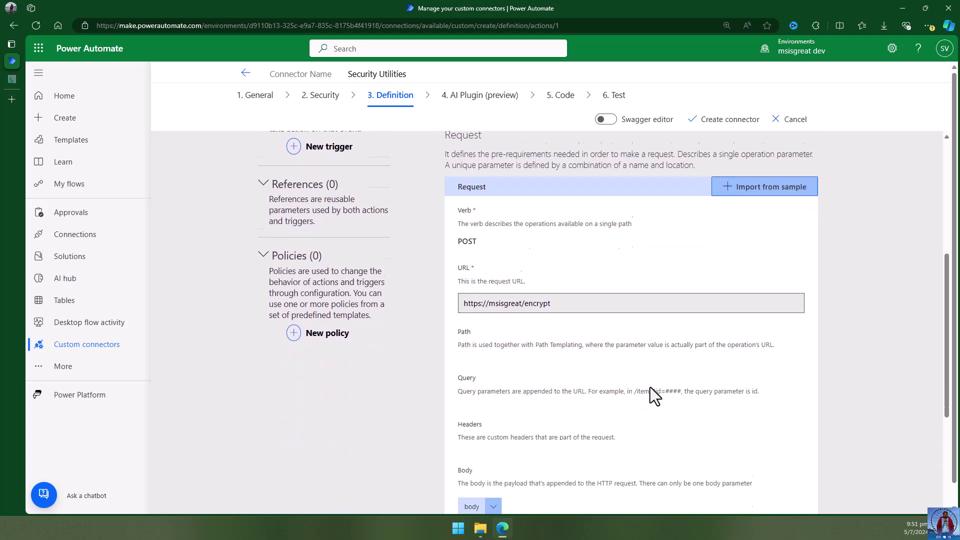
{"action": "left_click", "coordinate": [493, 337]}
{"action": "left_click", "coordinate": [491, 350]}
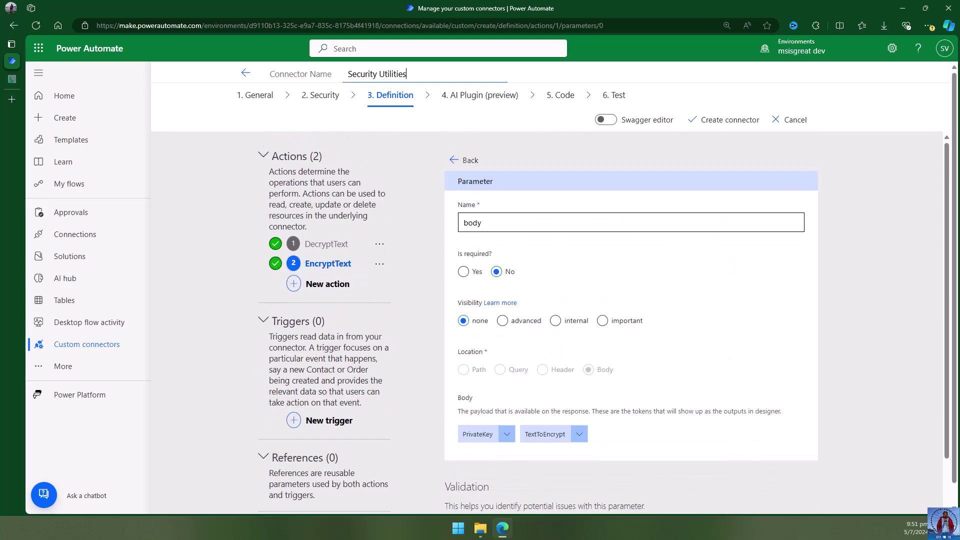
Title TextToEncrypt and describe it as 'Original text to encrypt. Empty value not allowed'.
{"action": "left_click", "coordinate": [552, 434]}
{"action": "left_click", "coordinate": [559, 454]}
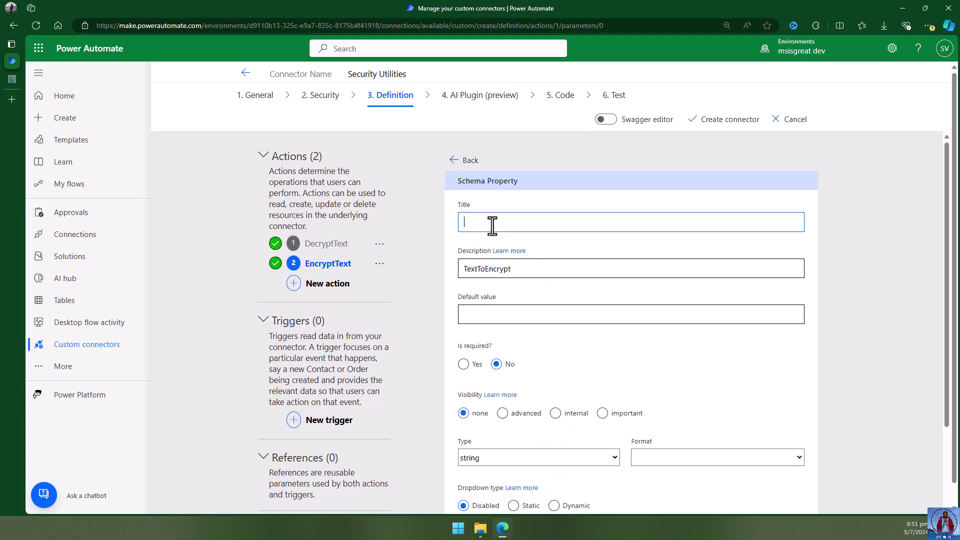
{"action": "double_click", "coordinate": [515, 270]}
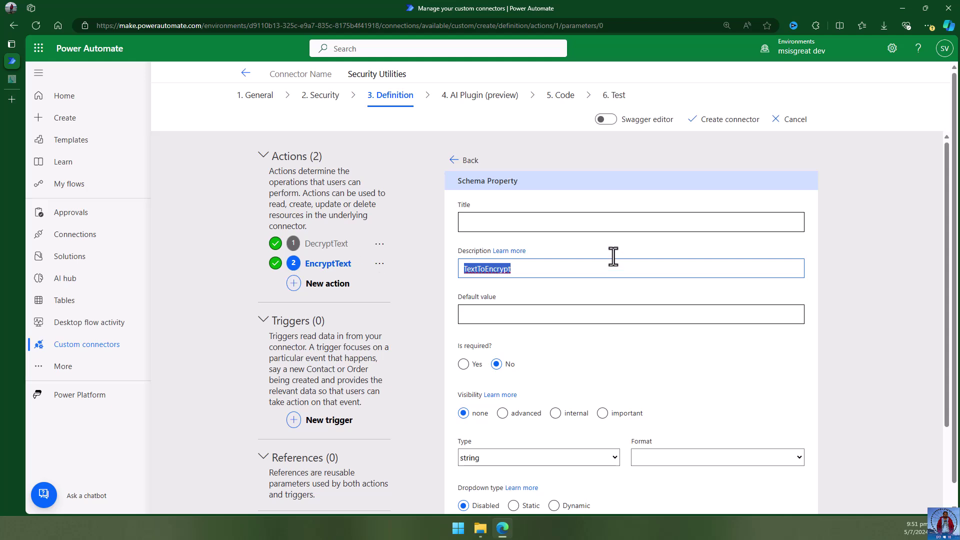
{"action": "left_click", "coordinate": [557, 224]}
{"action": "key", "text": "ctrl+v"}
{"action": "left_click", "coordinate": [506, 314]}
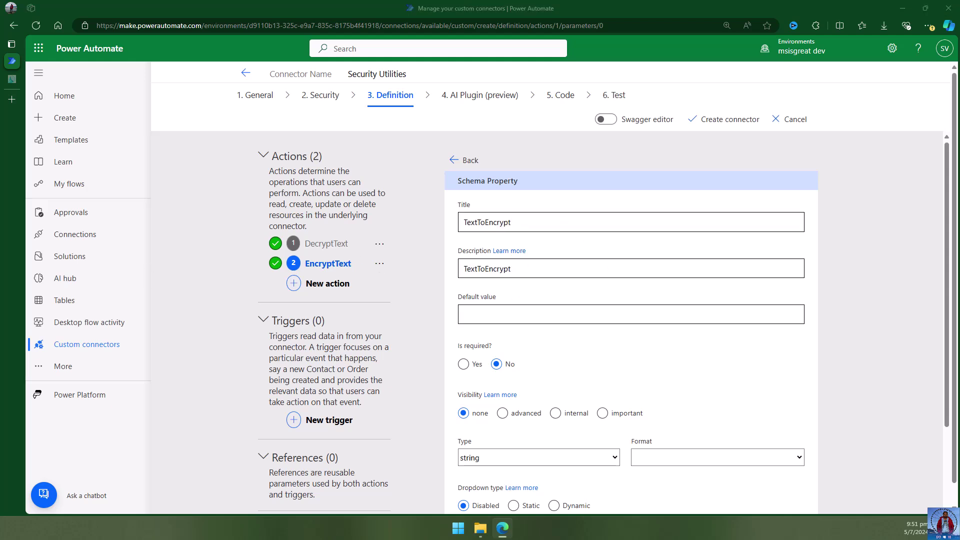
{"action": "double_click", "coordinate": [533, 268]}
{"action": "key", "text": "ctrl+v"}
{"action": "left_click", "coordinate": [550, 316]}
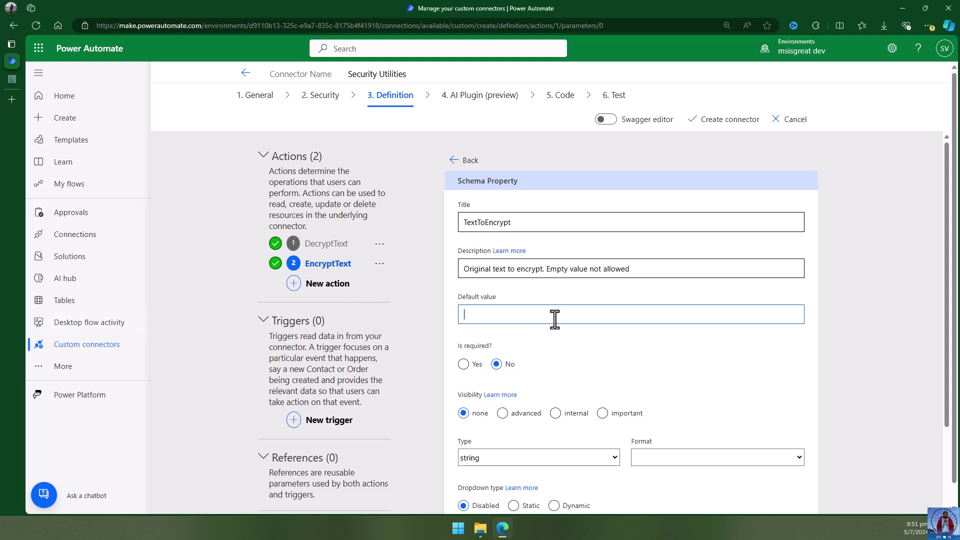
Mark TextToEncrypt as required and go back to the body parameter.
{"action": "left_click", "coordinate": [462, 363]}
{"action": "scroll", "coordinate": [670, 380], "scroll_direction": "down", "scroll_amount": 1}
{"action": "scroll", "coordinate": [670, 380], "scroll_direction": "up", "scroll_amount": 1}
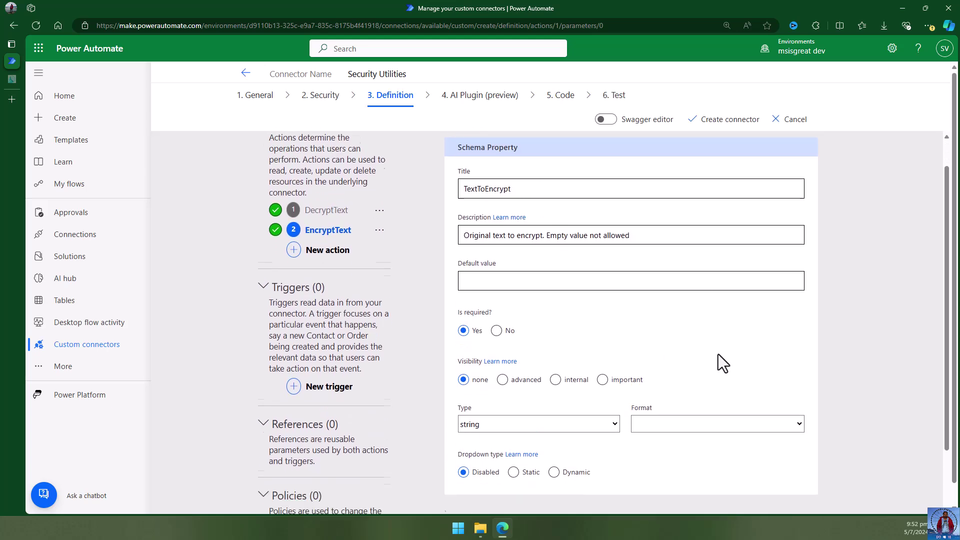
{"action": "scroll", "coordinate": [717, 354], "scroll_direction": "down", "scroll_amount": 3}
{"action": "scroll", "coordinate": [583, 254], "scroll_direction": "up", "scroll_amount": 3}
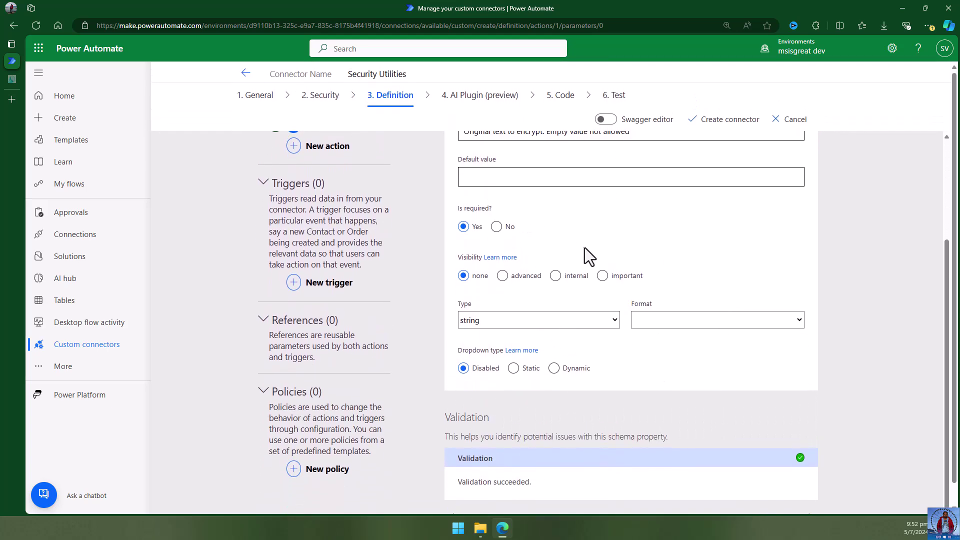
{"action": "left_click", "coordinate": [470, 160]}
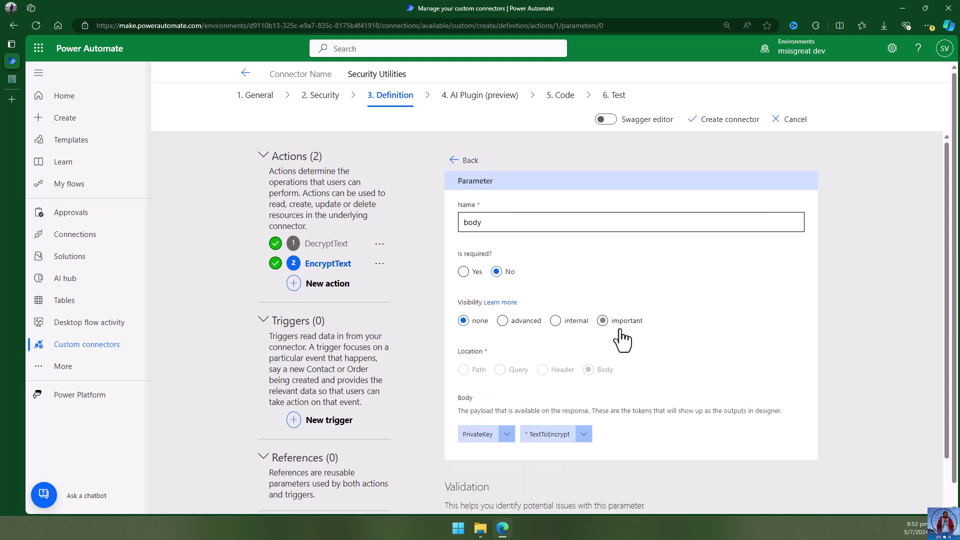
{"action": "scroll", "coordinate": [490, 392], "scroll_direction": "down", "scroll_amount": 2}
Title the PrivateKey property PrivateKey and describe it as a 32-character AES-256 key.
{"action": "left_click", "coordinate": [487, 354]}
{"action": "left_click", "coordinate": [500, 372]}
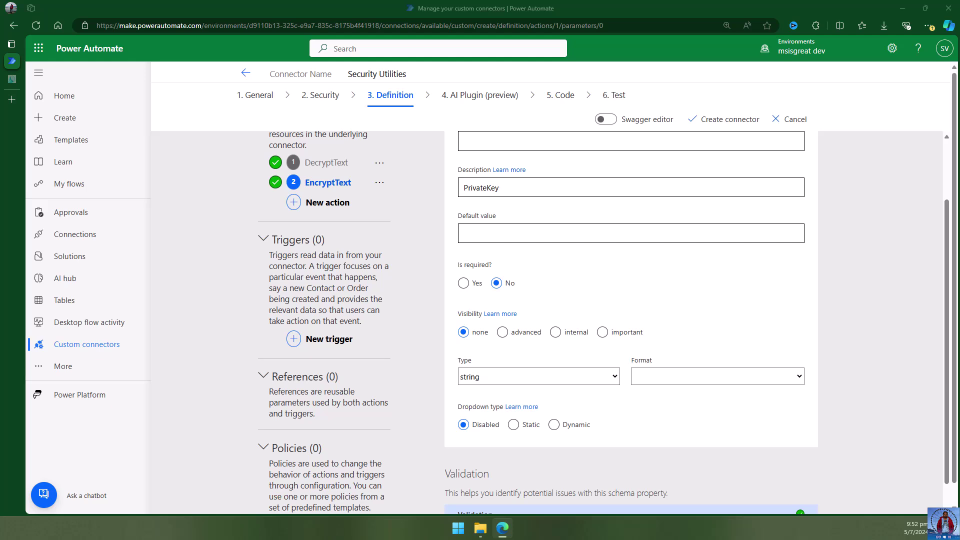
{"action": "scroll", "coordinate": [574, 240], "scroll_direction": "up", "scroll_amount": 2}
{"action": "left_click_drag", "start_coordinate": [510, 270], "coordinate": [375, 269]}
{"action": "left_click_drag", "start_coordinate": [481, 270], "coordinate": [484, 226]}
{"action": "left_click", "coordinate": [491, 273]}
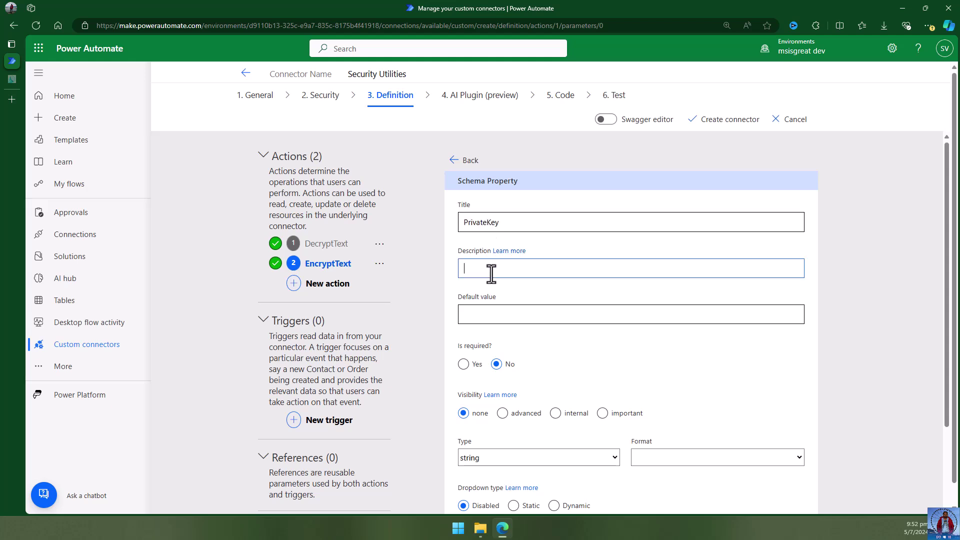
{"action": "type", "text": "PrivateKey 32 character in length. AES-256 requires 32*8 characters in size."}
{"action": "left_click", "coordinate": [518, 313]}
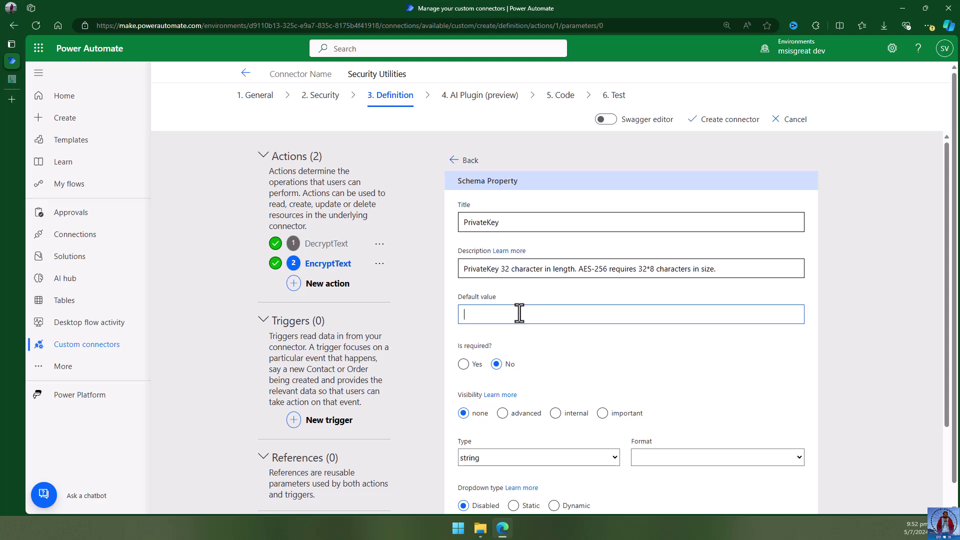
Mark PrivateKey as required and go back to the body parameter.
{"action": "left_click", "coordinate": [463, 364]}
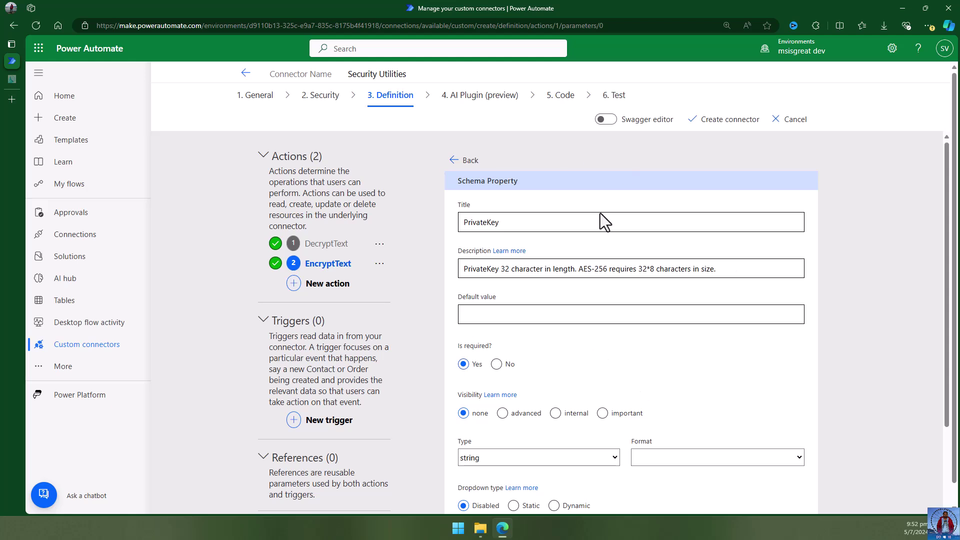
{"action": "scroll", "coordinate": [700, 342], "scroll_direction": "down", "scroll_amount": 3}
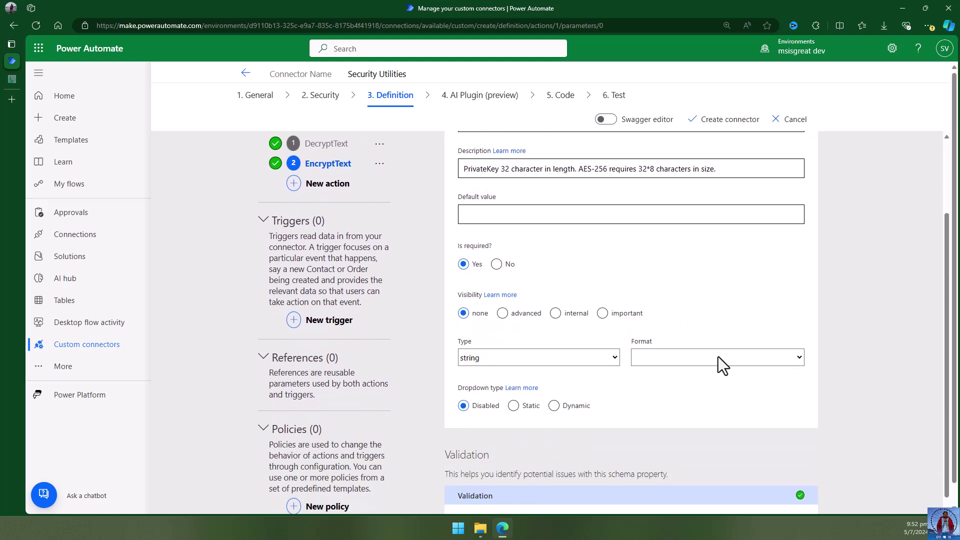
{"action": "scroll", "coordinate": [656, 415], "scroll_direction": "up", "scroll_amount": 3}
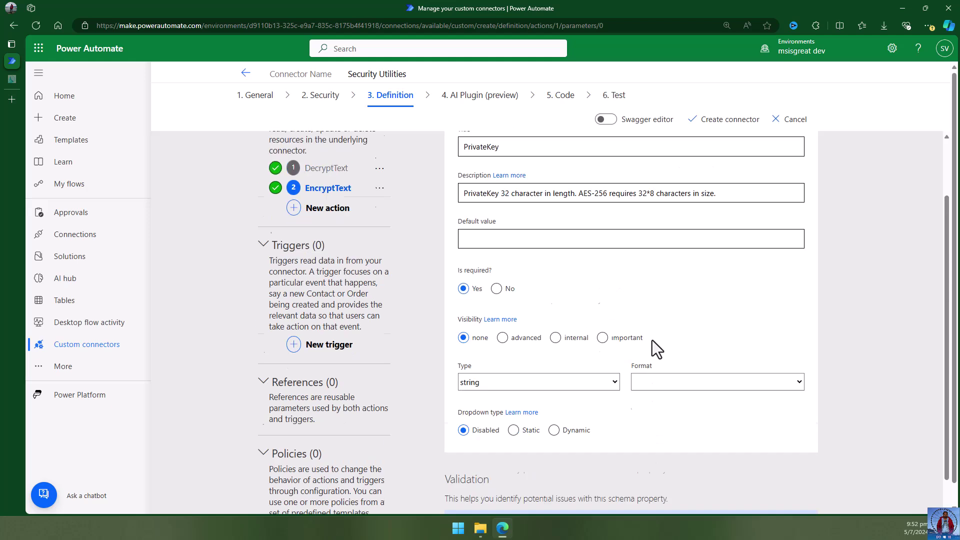
{"action": "left_click", "coordinate": [467, 160]}
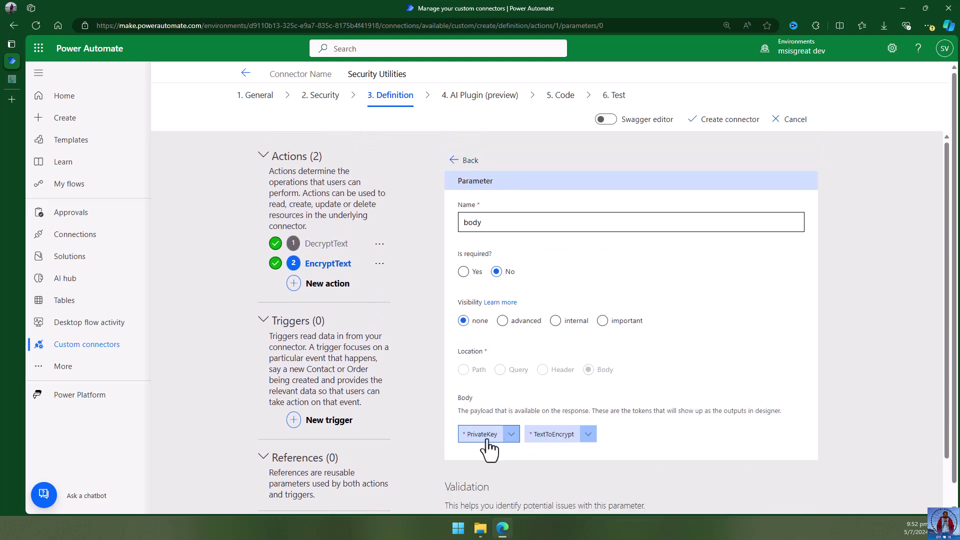
{"action": "scroll", "coordinate": [655, 439], "scroll_direction": "down", "scroll_amount": 1}
{"action": "scroll", "coordinate": [653, 429], "scroll_direction": "down", "scroll_amount": 3}
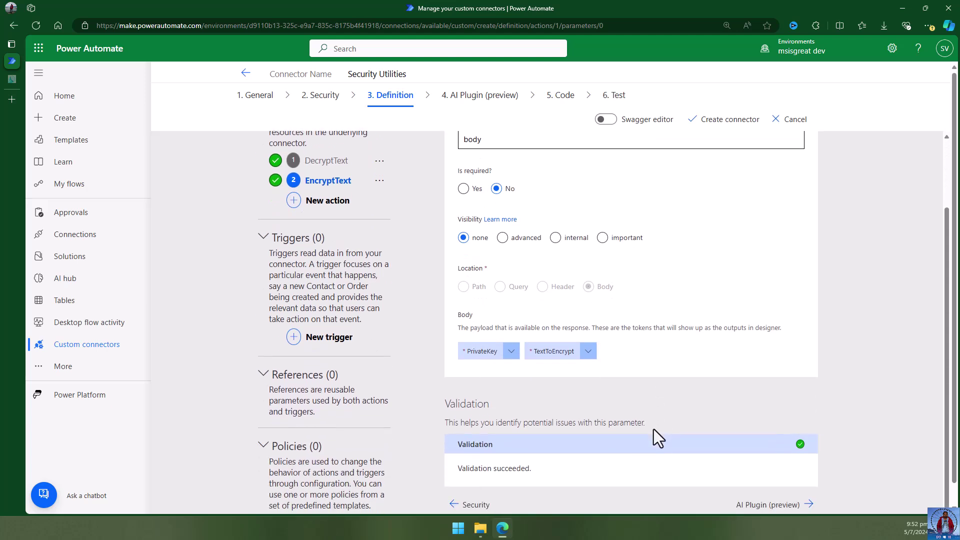
{"action": "scroll", "coordinate": [652, 428], "scroll_direction": "up", "scroll_amount": 1}
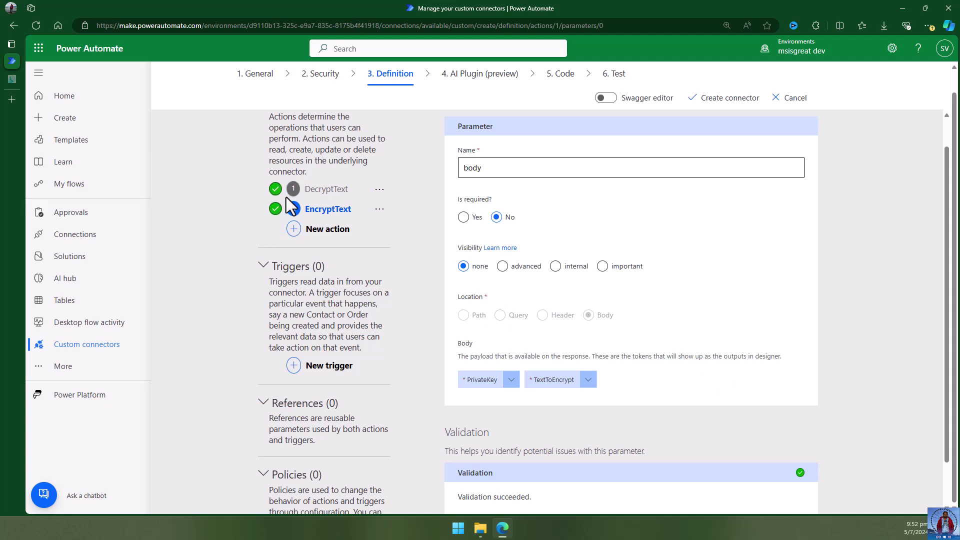
{"action": "scroll", "coordinate": [770, 420], "scroll_direction": "down", "scroll_amount": 2}
{"action": "scroll", "coordinate": [766, 414], "scroll_direction": "up", "scroll_amount": 1}
{"action": "scroll", "coordinate": [766, 414], "scroll_direction": "down", "scroll_amount": 1}
Enable custom code for the DecryptText and EncryptText operations.
{"action": "left_click", "coordinate": [783, 483]}
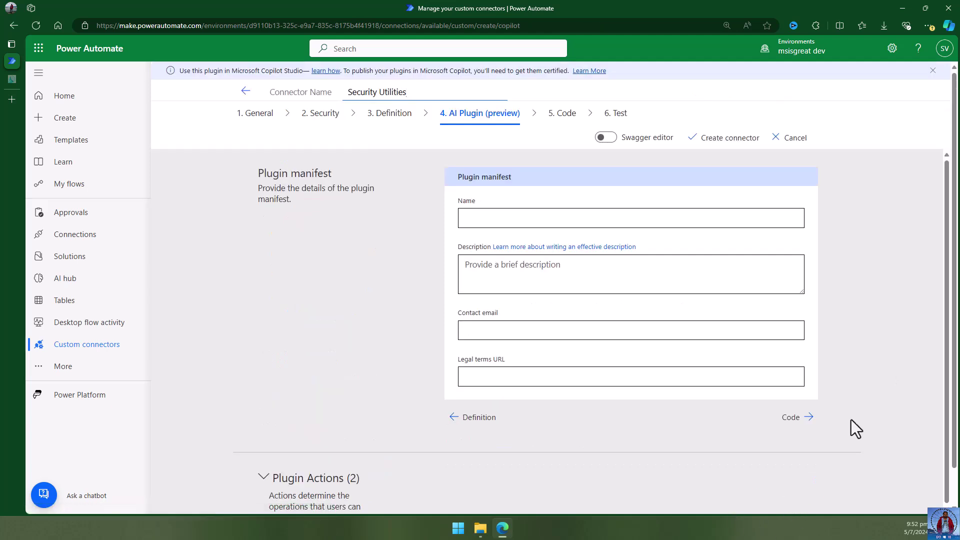
{"action": "left_click", "coordinate": [792, 421]}
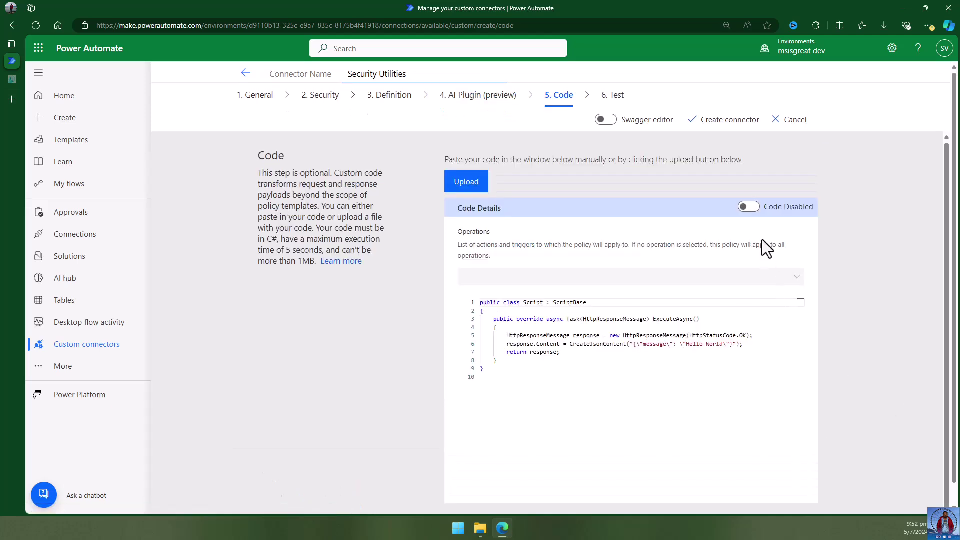
{"action": "left_click", "coordinate": [749, 208]}
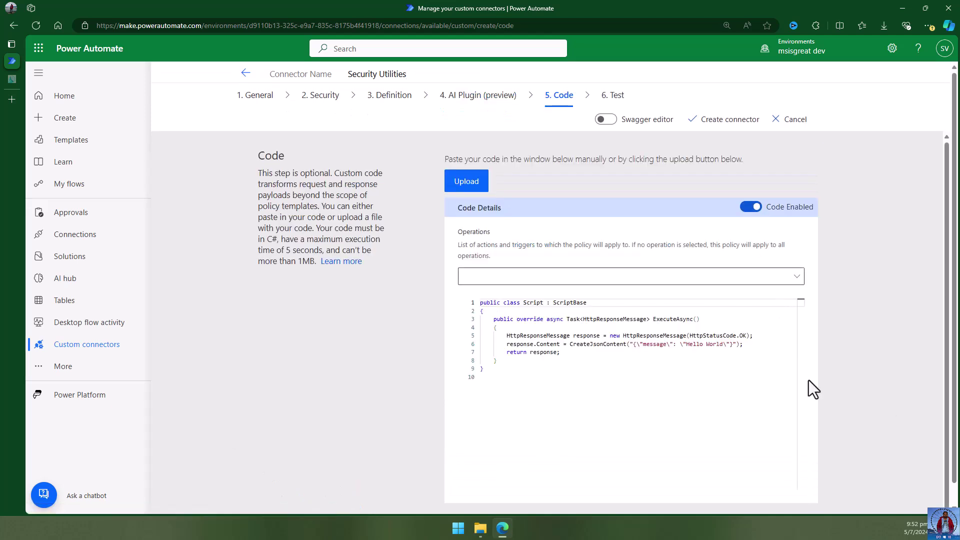
{"action": "left_click", "coordinate": [633, 282]}
{"action": "left_click", "coordinate": [468, 321]}
{"action": "left_click", "coordinate": [467, 340]}
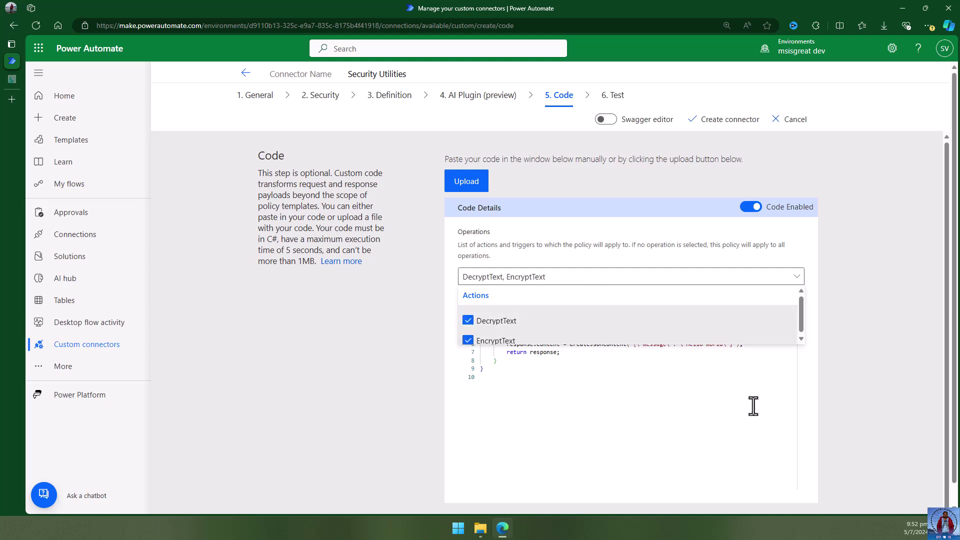
{"action": "left_click", "coordinate": [699, 422]}
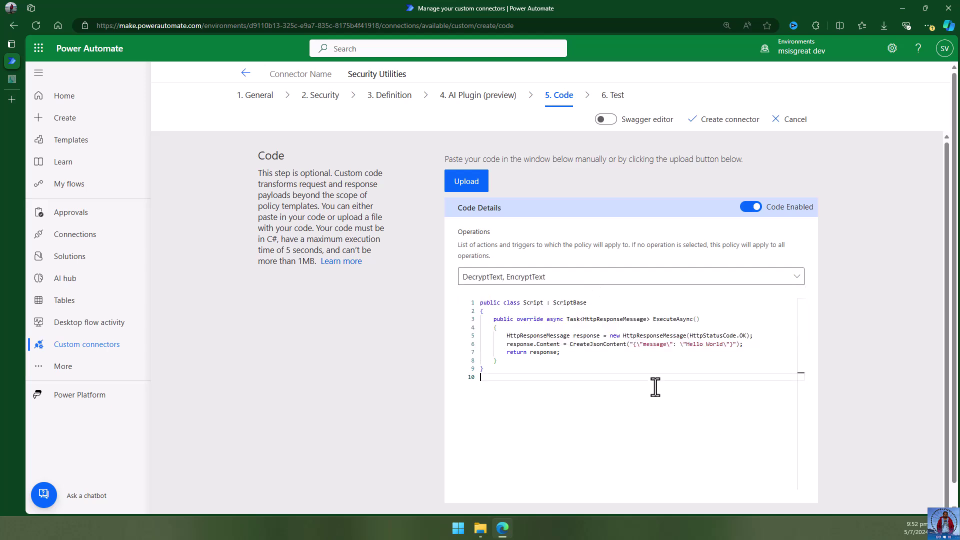
Delete the sample response code on lines 5–7 and enlarge the browser zoom.
{"action": "left_click_drag", "start_coordinate": [507, 336], "coordinate": [579, 353]}
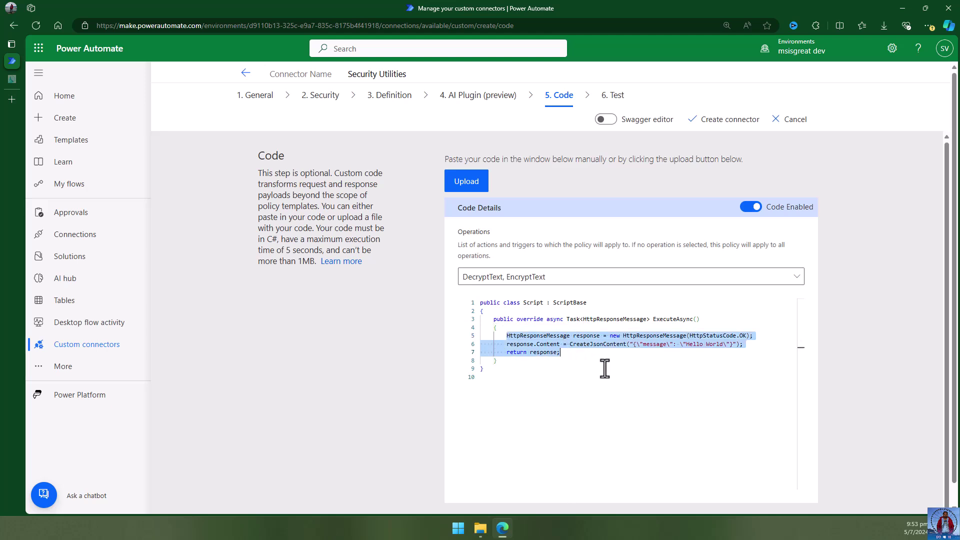
{"action": "key", "text": "Delete"}
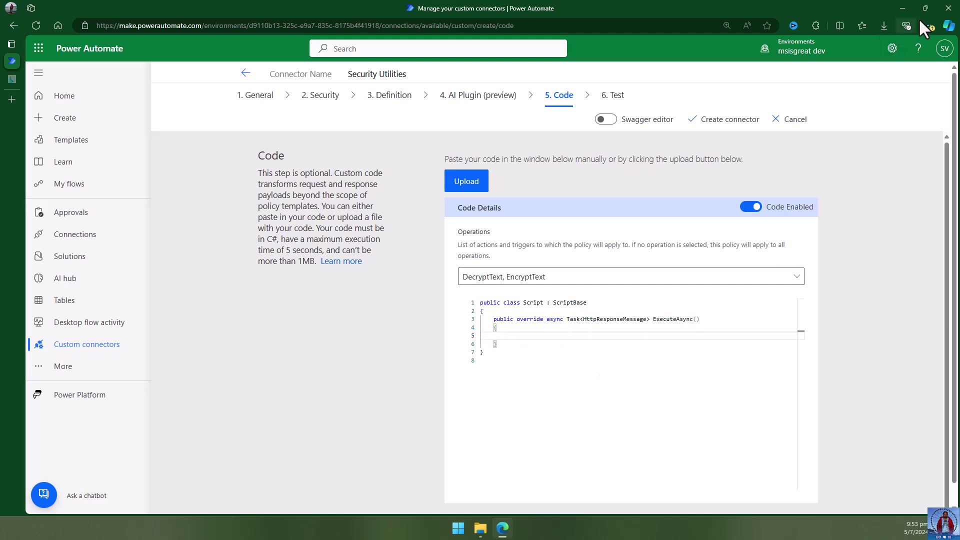
{"action": "left_click", "coordinate": [926, 25]}
{"action": "left_click", "coordinate": [905, 112]}
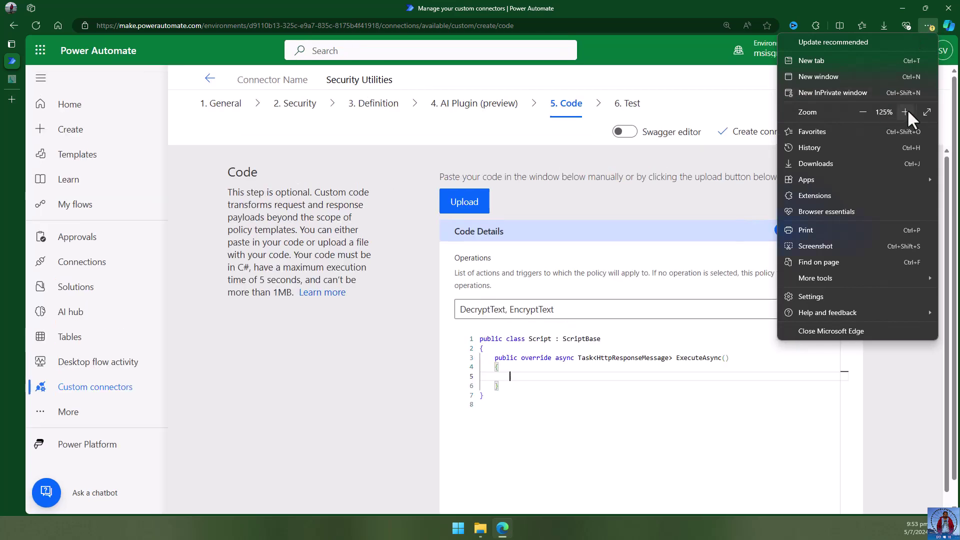
{"action": "left_click", "coordinate": [739, 238]}
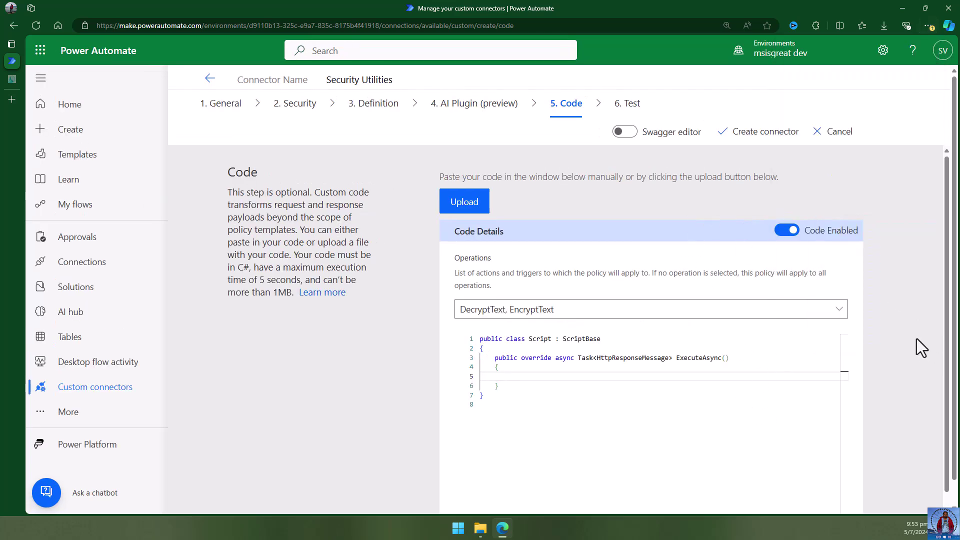
{"action": "left_click_drag", "start_coordinate": [956, 267], "coordinate": [956, 312]}
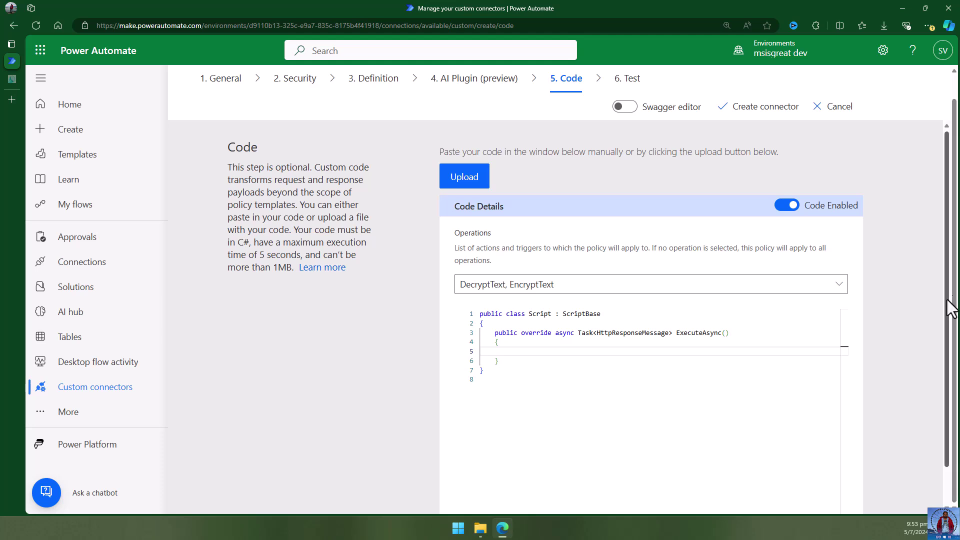
{"action": "left_click_drag", "start_coordinate": [945, 270], "coordinate": [950, 310]}
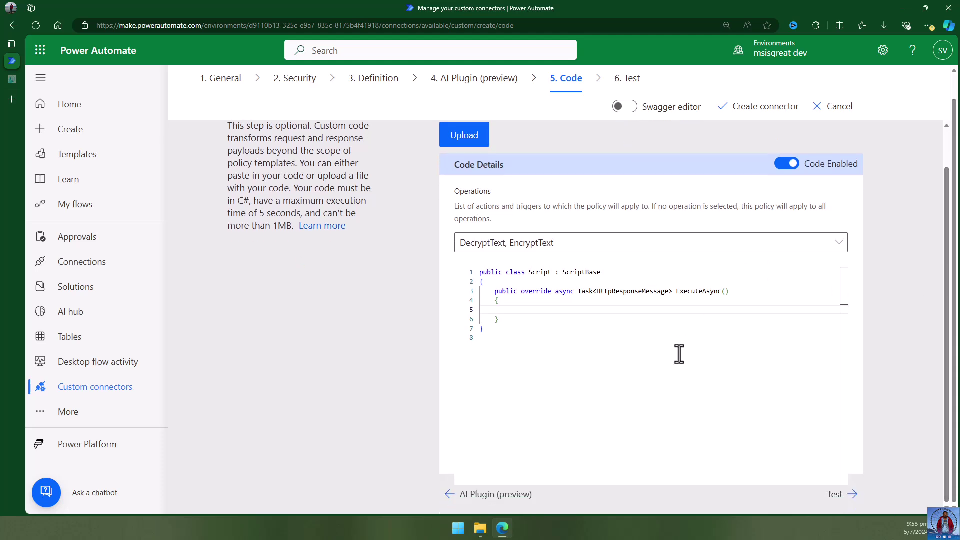
{"action": "left_click", "coordinate": [625, 311]}
Paste the static readonly AesIVText UTF-8 byte-array declaration on line 5, followed by two blank lines.
{"action": "key", "text": "alt+Tab"}
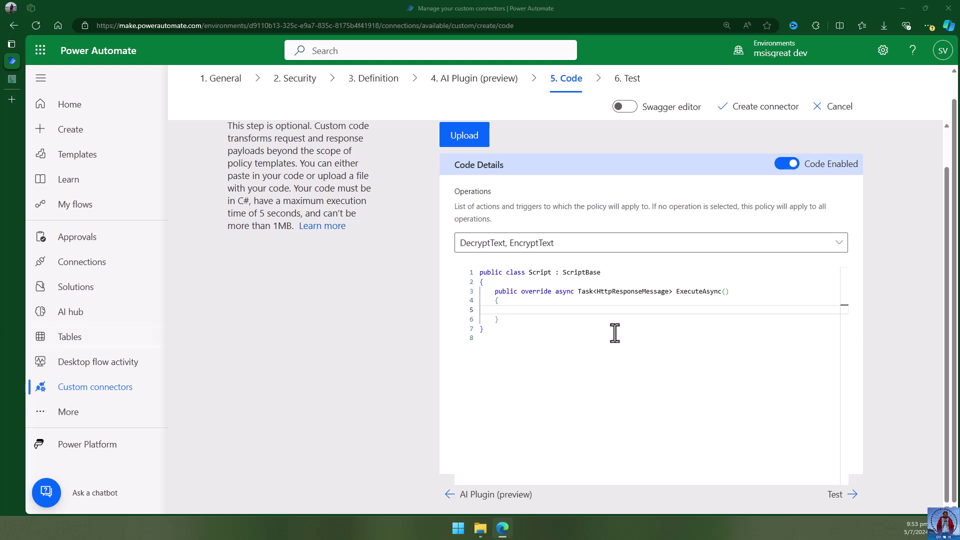
{"action": "left_click", "coordinate": [565, 313]}
{"action": "left_click", "coordinate": [574, 310]}
{"action": "type", "text": "private static readonly byte[] AesIVText = Encoding.UTF8.GetBytes(\"Thisisivtext9273\");"}
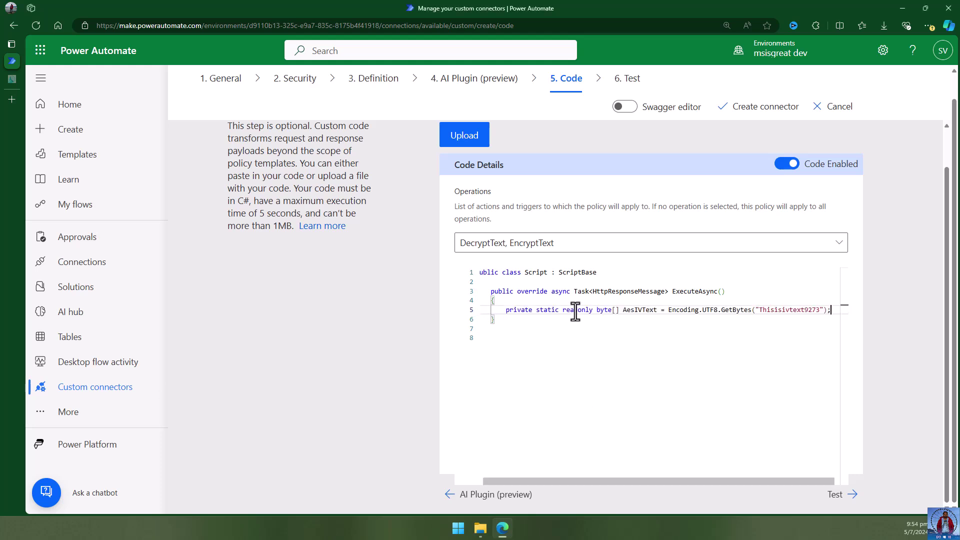
{"action": "key", "text": "Return"}
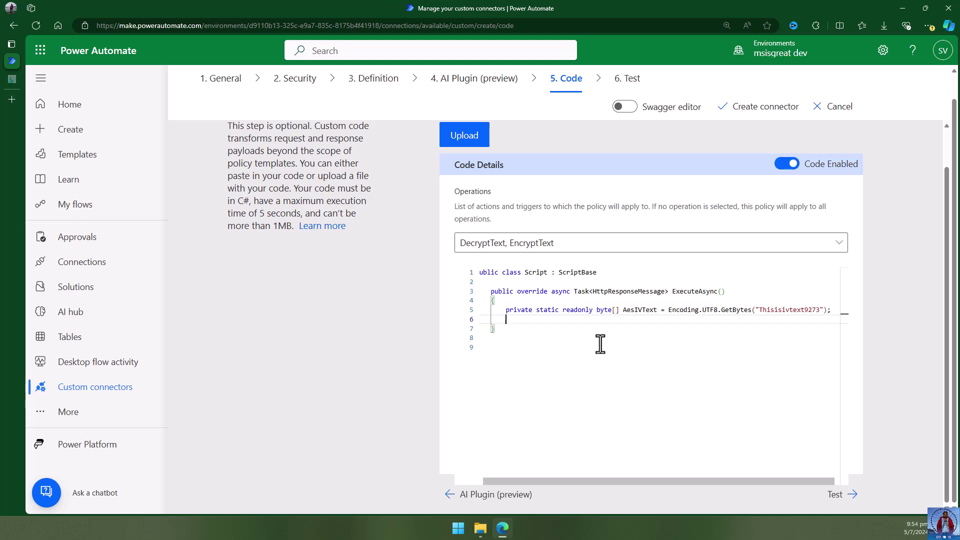
{"action": "key", "text": "Return"}
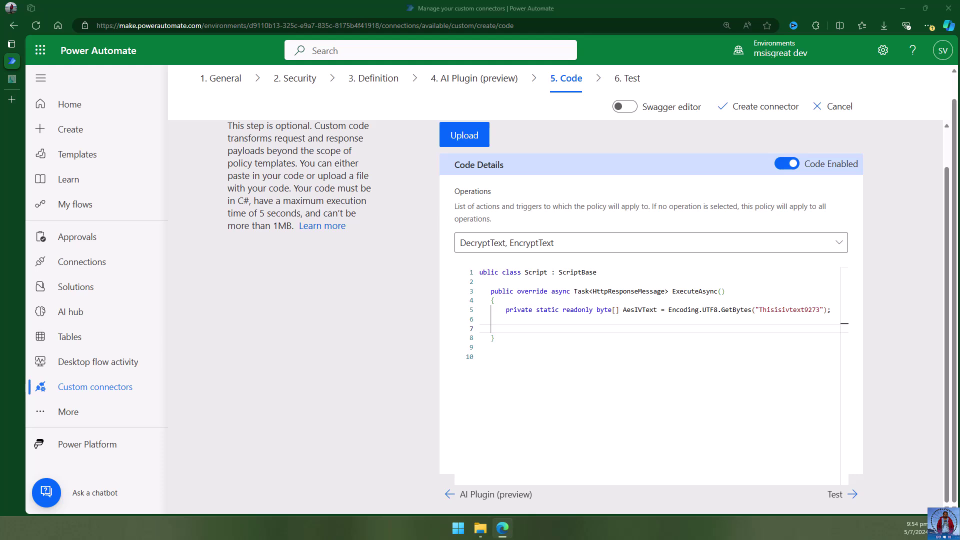
Move the AesIVText declaration out of ExecuteAsync to the top of the Script class.
{"action": "left_click_drag", "start_coordinate": [505, 310], "coordinate": [834, 312]}
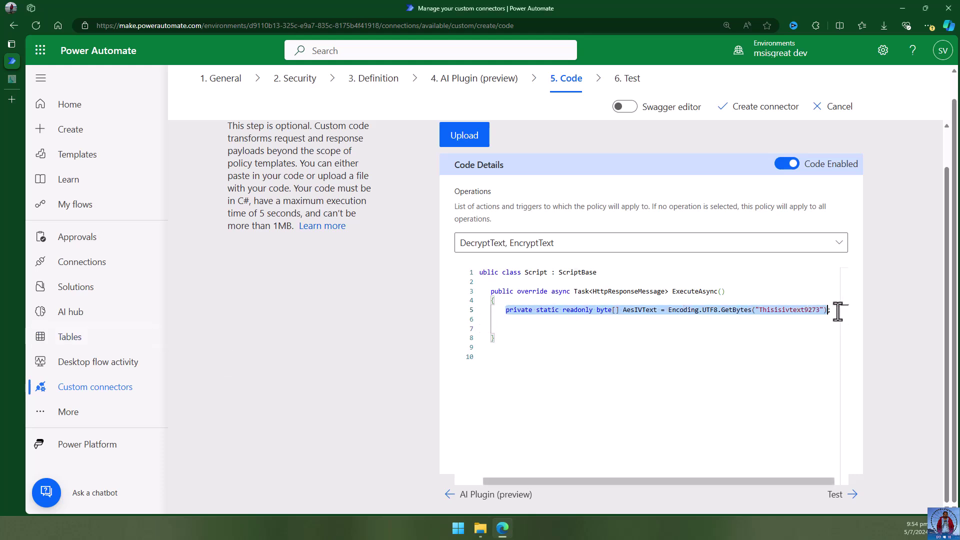
{"action": "key", "text": "shift+End"}
{"action": "key", "text": "ctrl+c"}
{"action": "key", "text": "Delete"}
{"action": "left_click", "coordinate": [624, 274]}
{"action": "key", "text": "Return"}
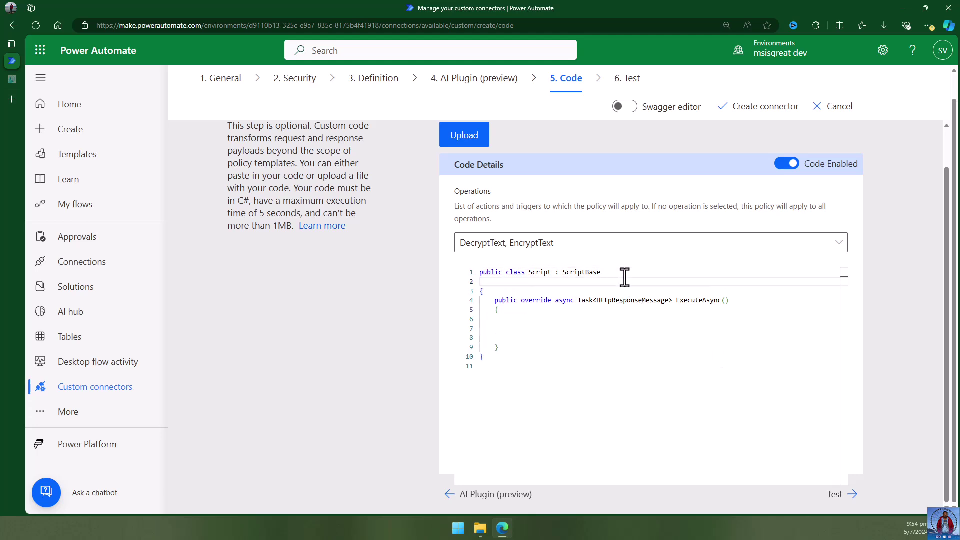
{"action": "key", "text": "Delete"}
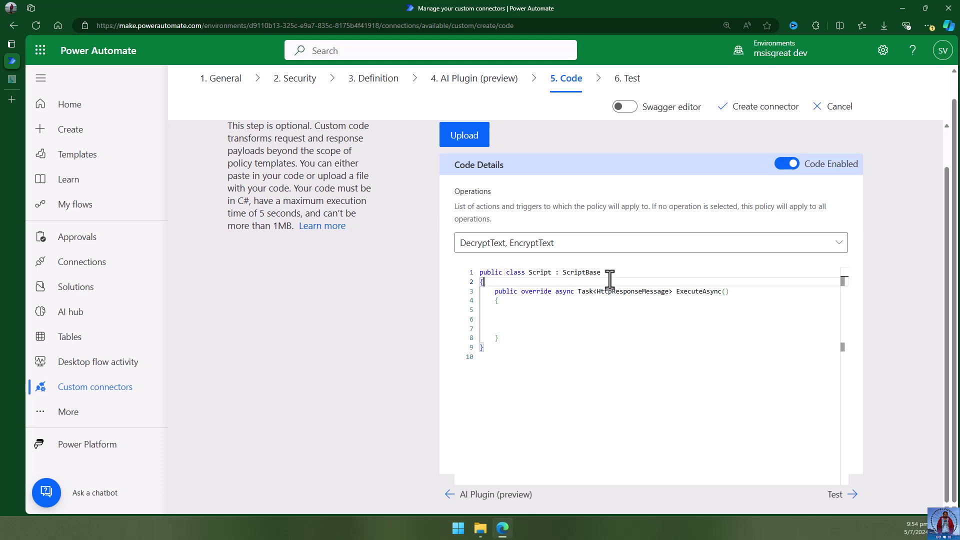
{"action": "key", "text": "ctrl+v"}
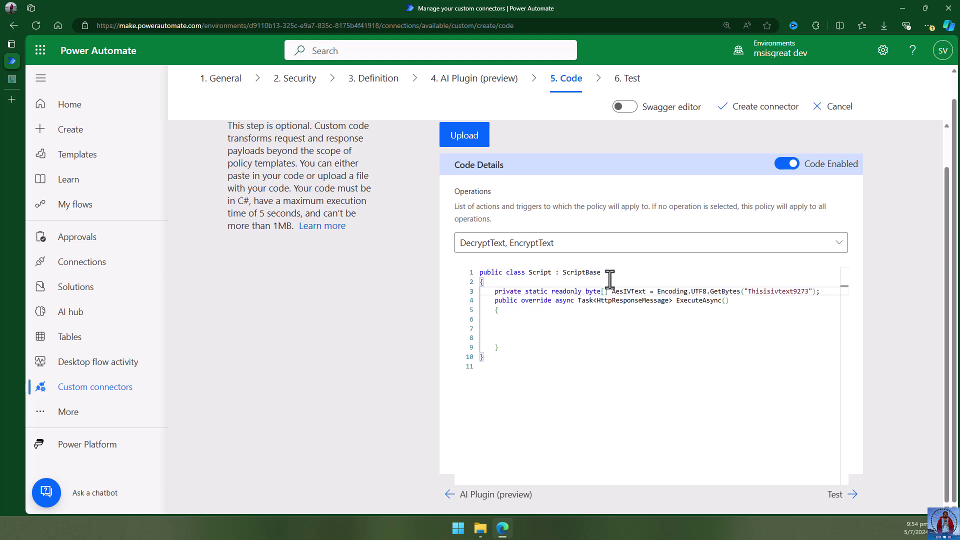
{"action": "key", "text": "Return"}
Indent the empty line inside the ExecuteAsync method body.
{"action": "left_click", "coordinate": [575, 336]}
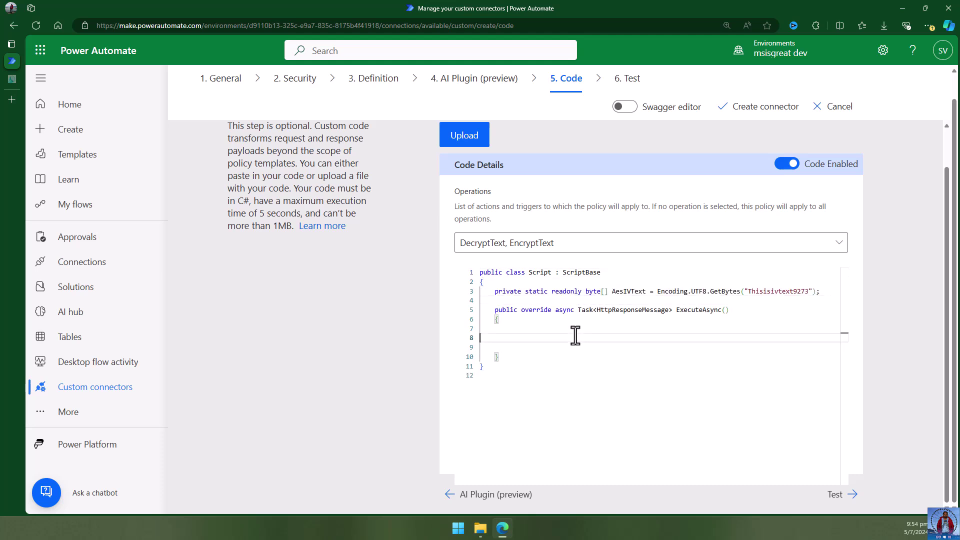
{"action": "key", "text": "Tab"}
{"action": "key", "text": "Tab"}
{"action": "key", "text": "Up"}
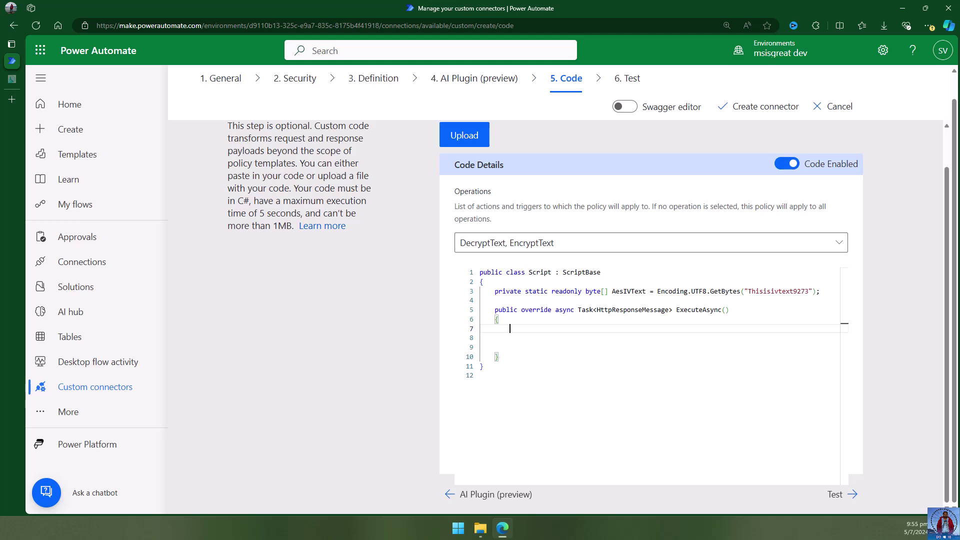
{"action": "key", "text": "alt+Tab"}
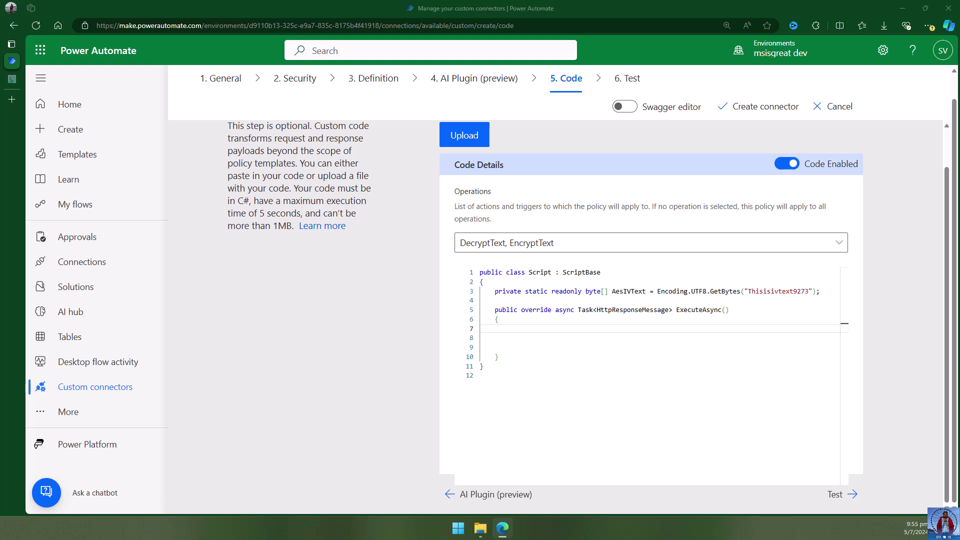
{"action": "left_click", "coordinate": [546, 332]}
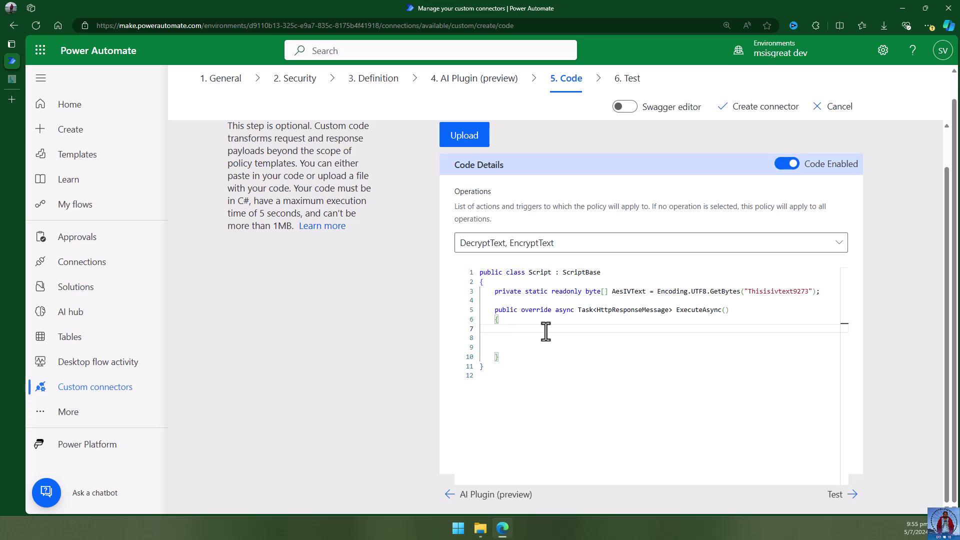
Write switch(this.Context.OperationId) with an empty brace block inside ExecuteAsync.
{"action": "type", "text": "switch(this.Context."}
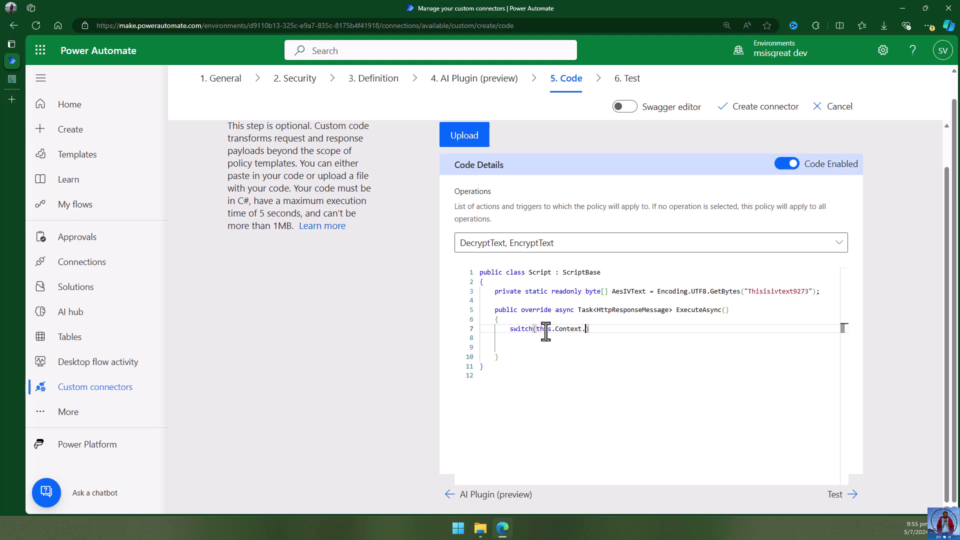
{"action": "type", "text": "OperationId"}
{"action": "left_click", "coordinate": [639, 330]}
{"action": "key", "text": "Return"}
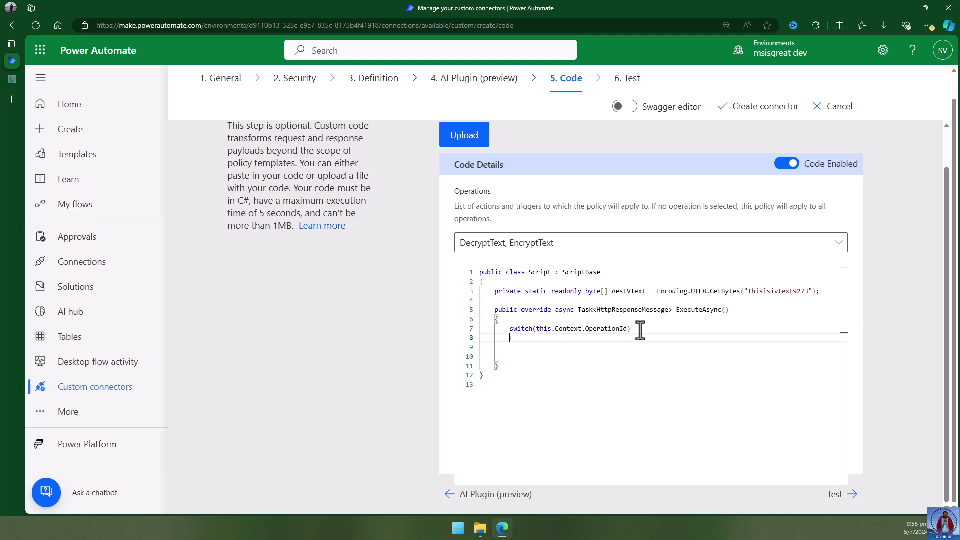
{"action": "type", "text": "{"}
{"action": "key", "text": "Return"}
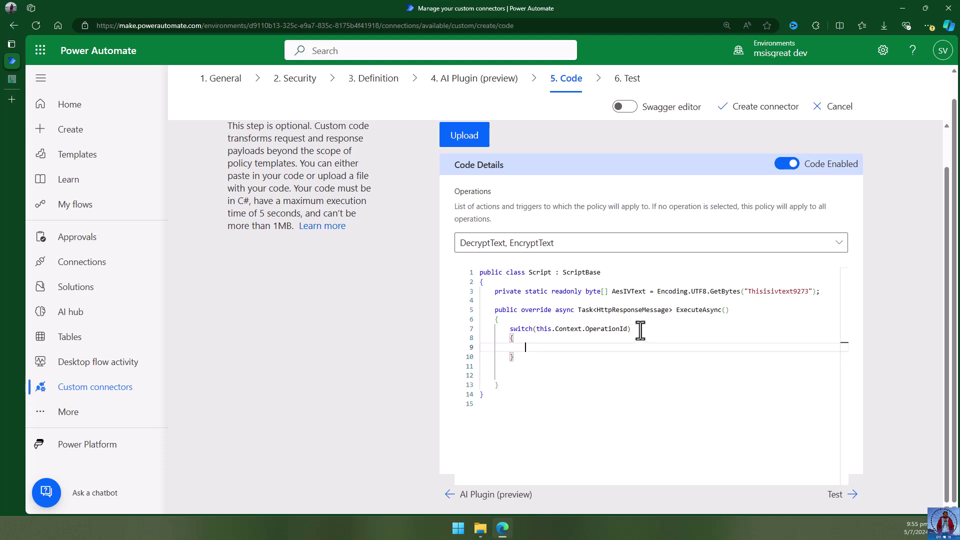
{"action": "left_click", "coordinate": [577, 353]}
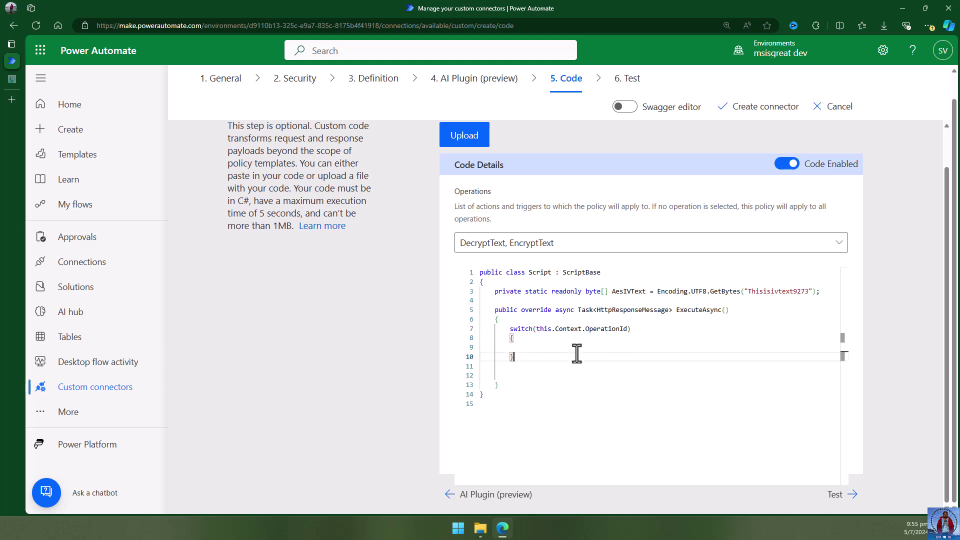
{"action": "key", "text": "Delete"}
{"action": "left_click", "coordinate": [547, 347]}
Add "EncryptText", "DecryptText" and default cases to the switch, each ending in break;.
{"action": "type", "text": "case "}
{"action": "type", "text": "\""}
{"action": "type", "text": "Encryp"}
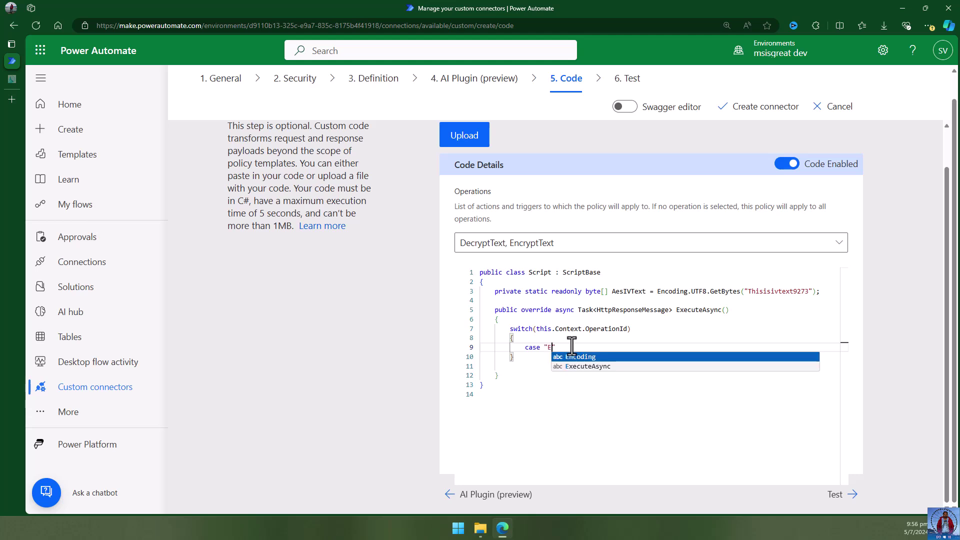
{"action": "type", "text": "tText"}
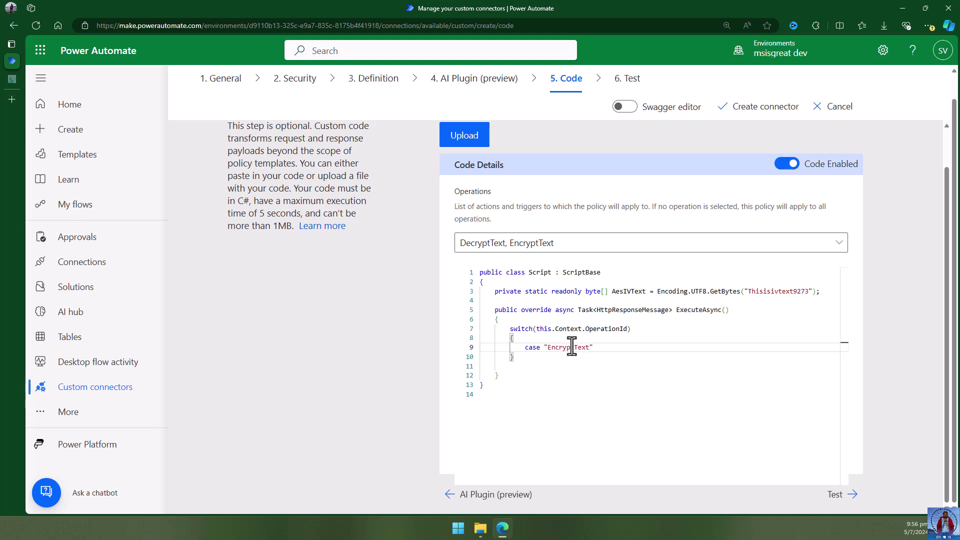
{"action": "type", "text": "\""}
{"action": "type", "text": ":"}
{"action": "key", "text": "Return"}
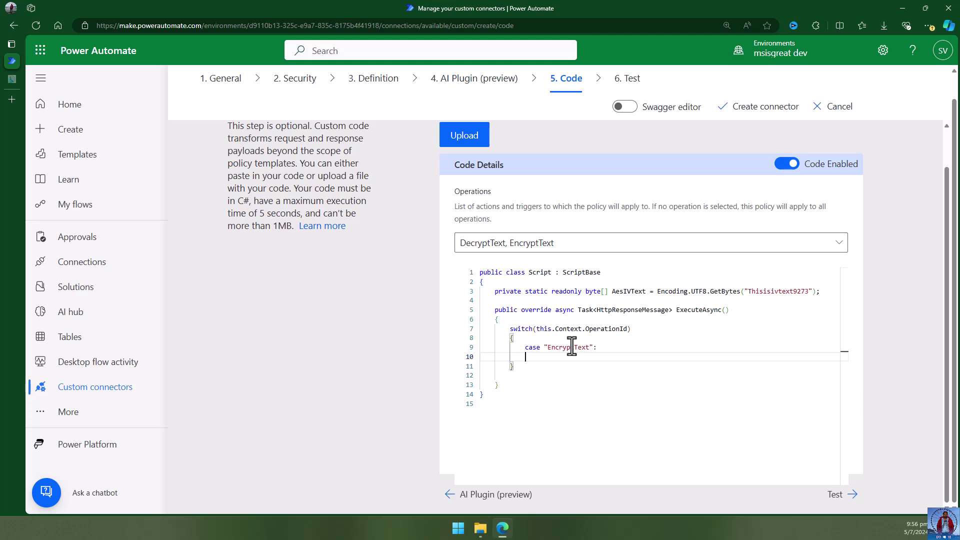
{"action": "type", "text": "break;"}
{"action": "key", "text": "Return"}
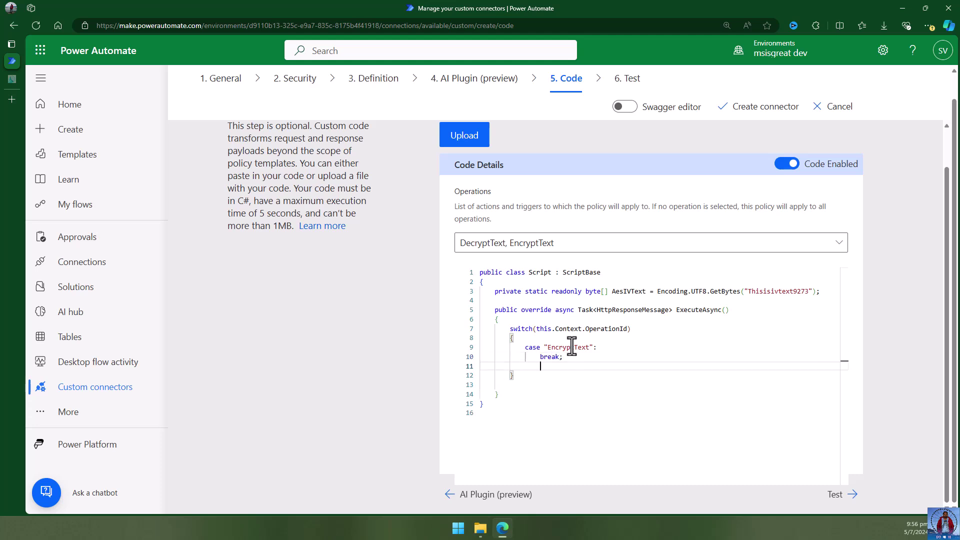
{"action": "type", "text": "c"}
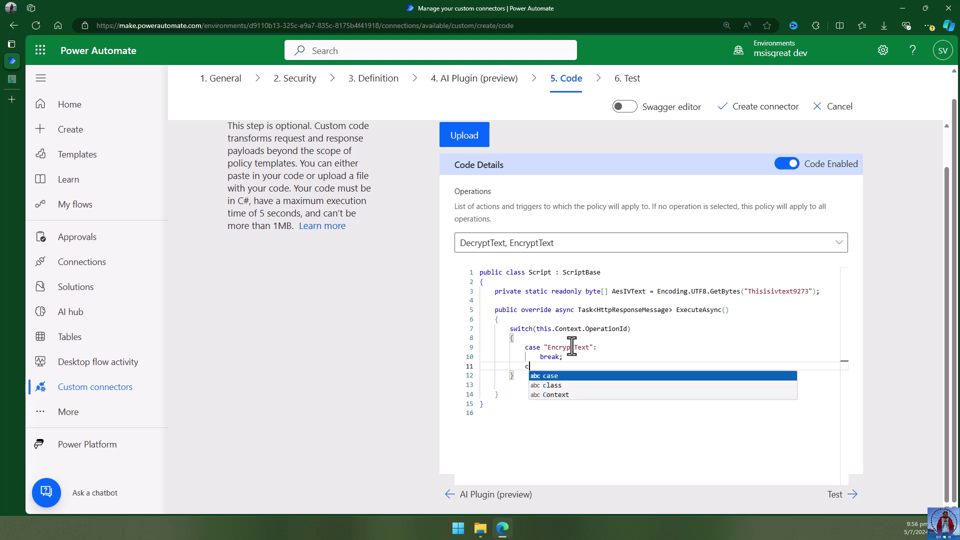
{"action": "type", "text": "ase \"Decry"}
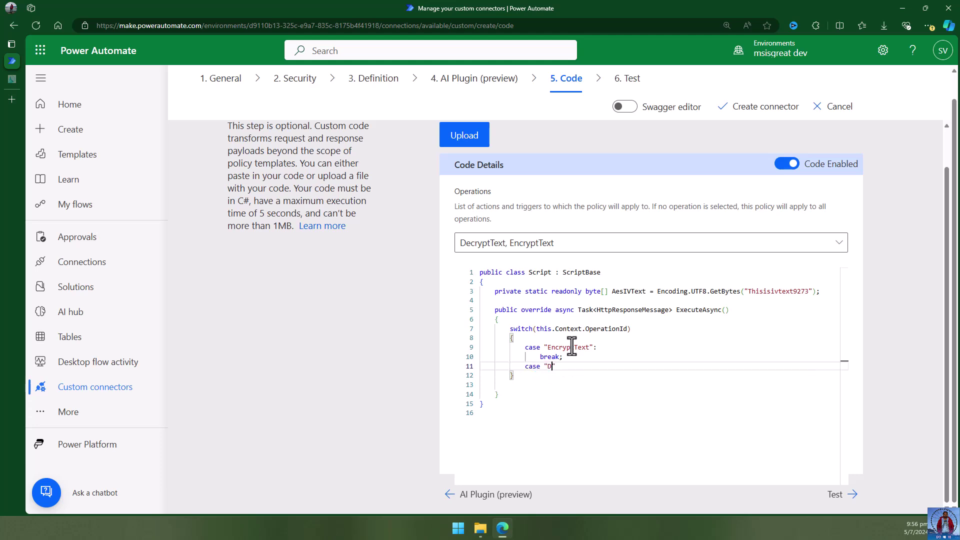
{"action": "type", "text": "ptText\":"}
{"action": "key", "text": "Return"}
{"action": "type", "text": "break;"}
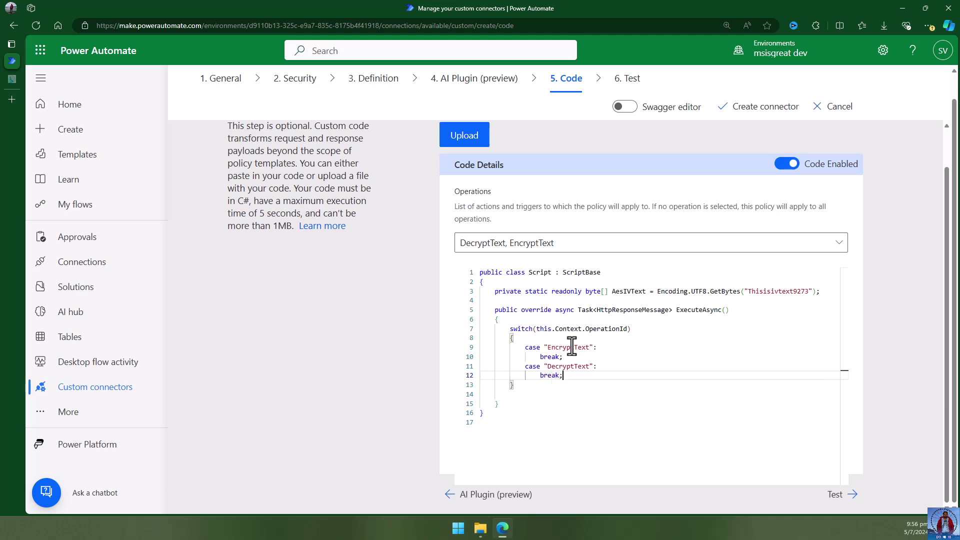
{"action": "key", "text": "Return"}
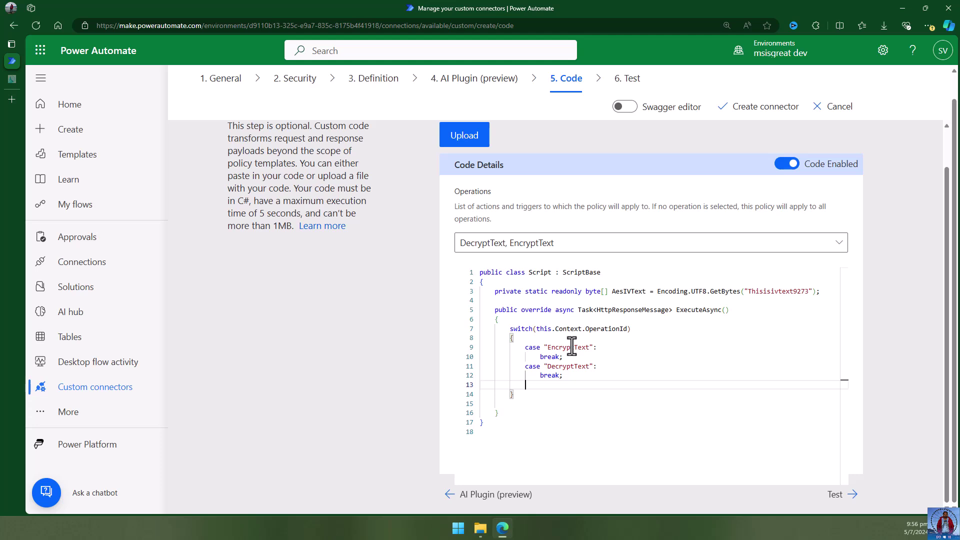
{"action": "type", "text": "default:"}
{"action": "key", "text": "Return"}
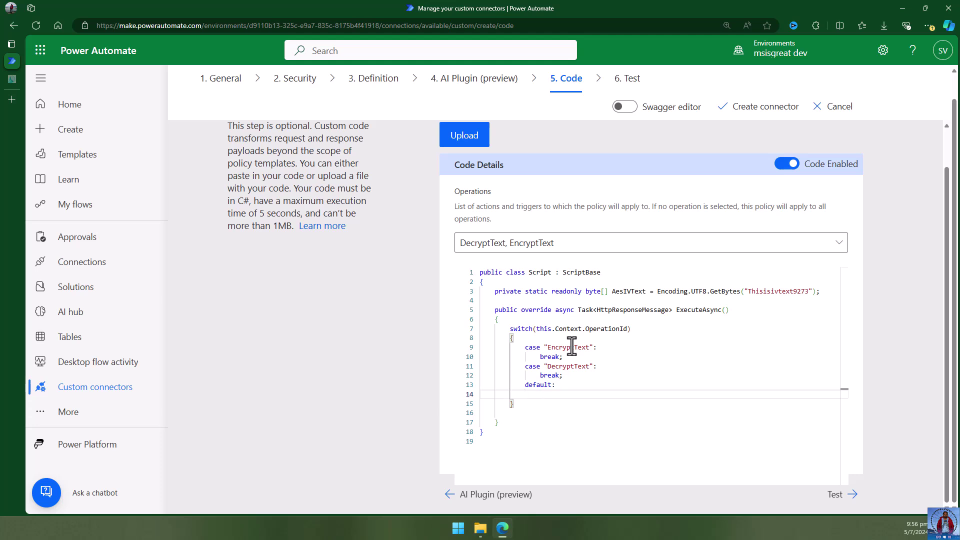
{"action": "type", "text": "break;"}
Paste the BadRequest 'Unknown Operation' response into the switch's default case.
{"action": "left_click", "coordinate": [582, 385]}
{"action": "key", "text": "Return"}
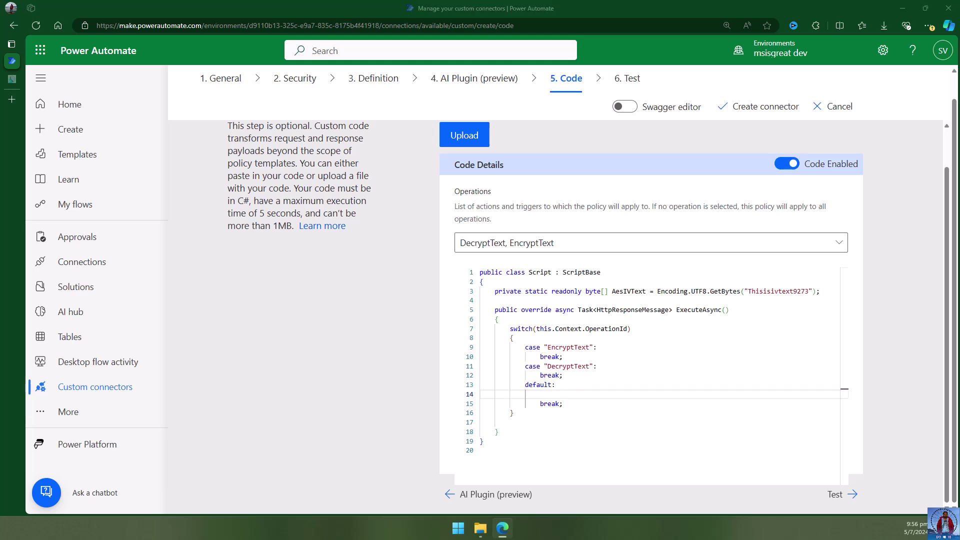
{"action": "left_click", "coordinate": [580, 393]}
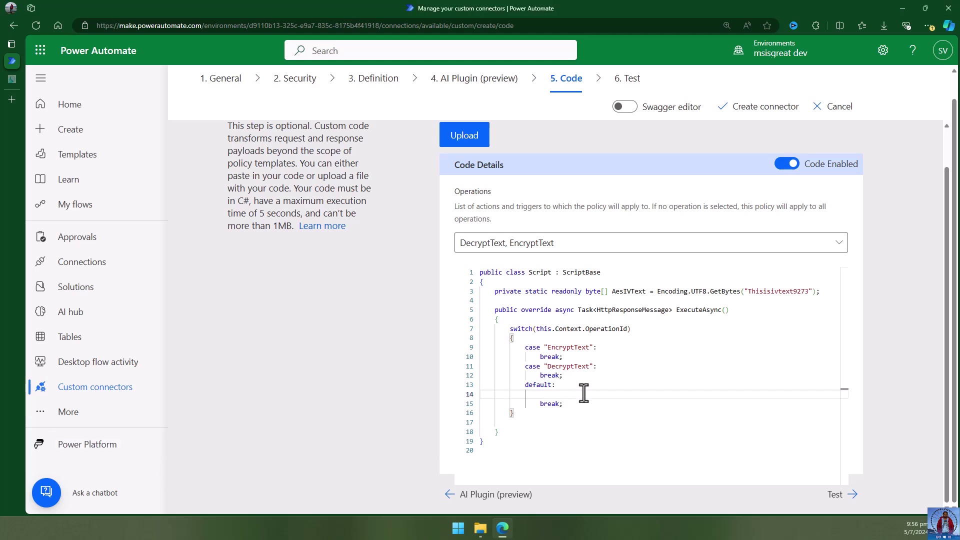
{"action": "type", "text": "HttpResponseMessage response = new HttpResponseMessage(HttpStatusCode.BadRequest); response.Content = new StringContent(\"Unknown Operation\"); return response;"}
{"action": "left_click", "coordinate": [629, 431]}
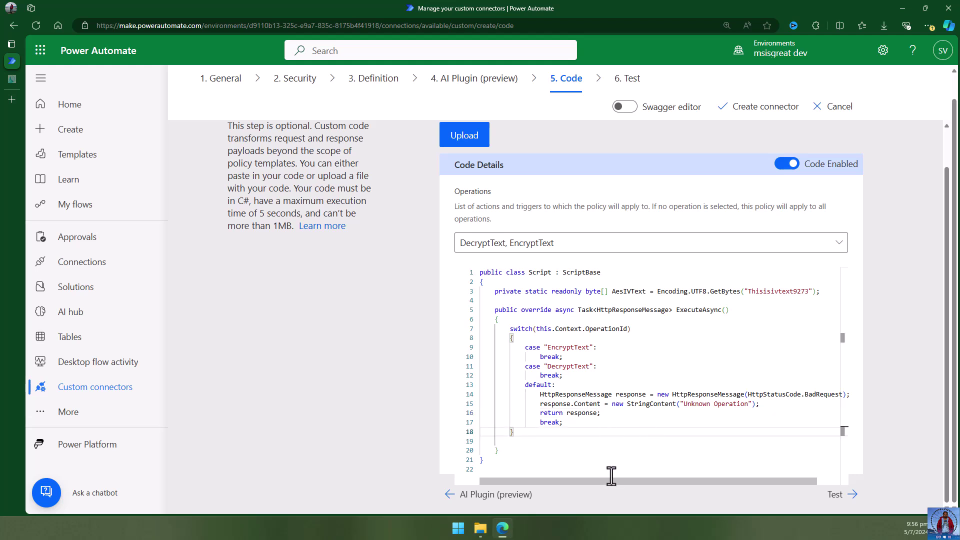
{"action": "left_click_drag", "start_coordinate": [610, 481], "coordinate": [633, 481]}
{"action": "double_click", "coordinate": [798, 394]}
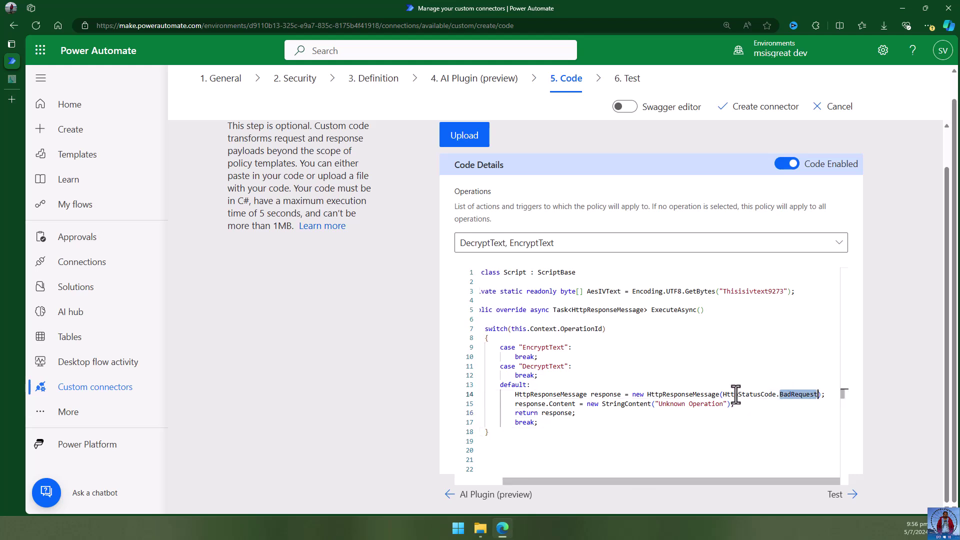
{"action": "left_click_drag", "start_coordinate": [723, 392], "coordinate": [817, 394]}
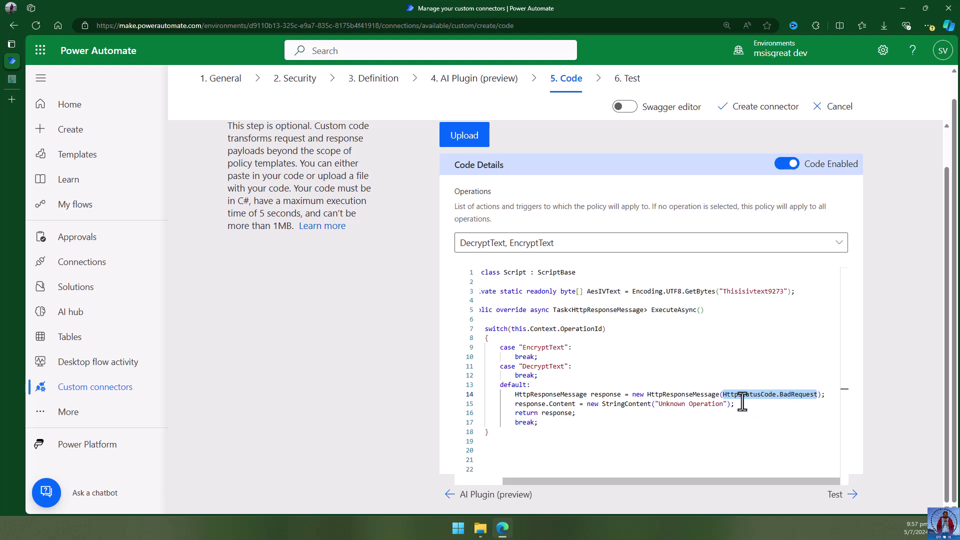
{"action": "left_click", "coordinate": [741, 406]}
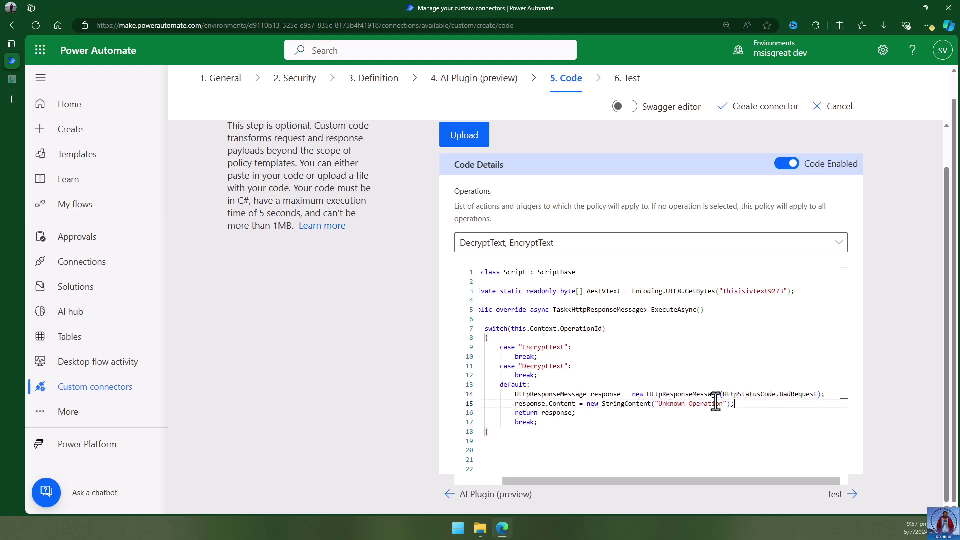
Add empty lines under the EncryptText and DecryptText case labels.
{"action": "left_click", "coordinate": [546, 422]}
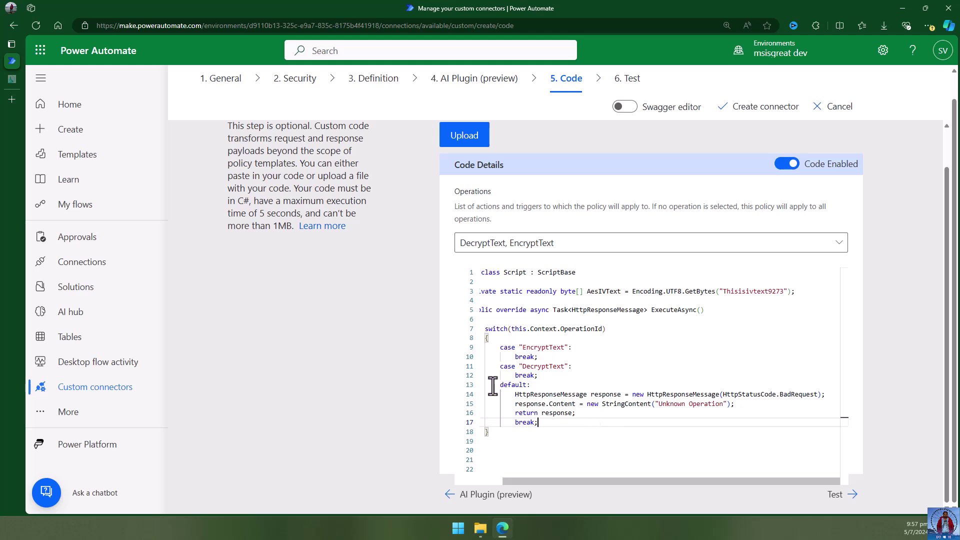
{"action": "left_click", "coordinate": [589, 384]}
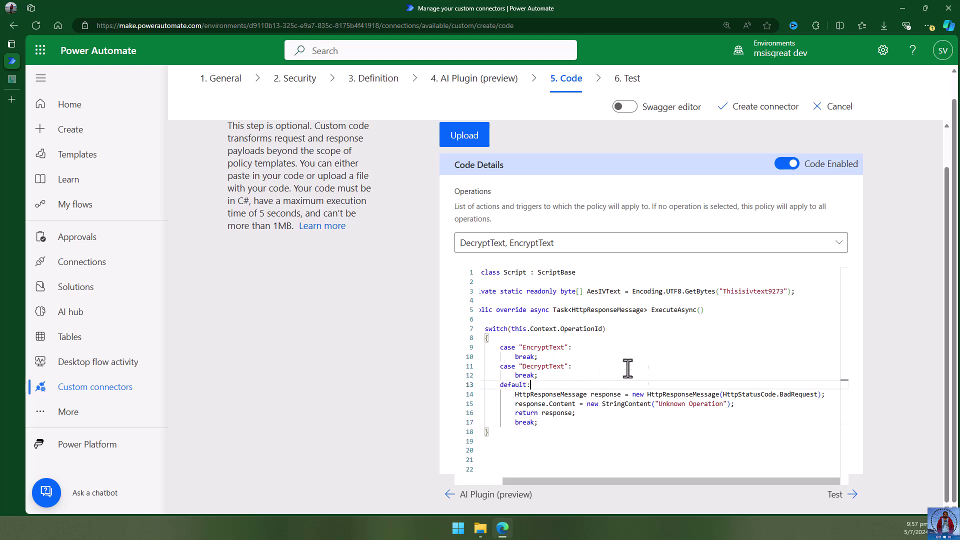
{"action": "left_click", "coordinate": [576, 369]}
{"action": "key", "text": "Return"}
{"action": "left_click", "coordinate": [587, 346]}
{"action": "key", "text": "Return"}
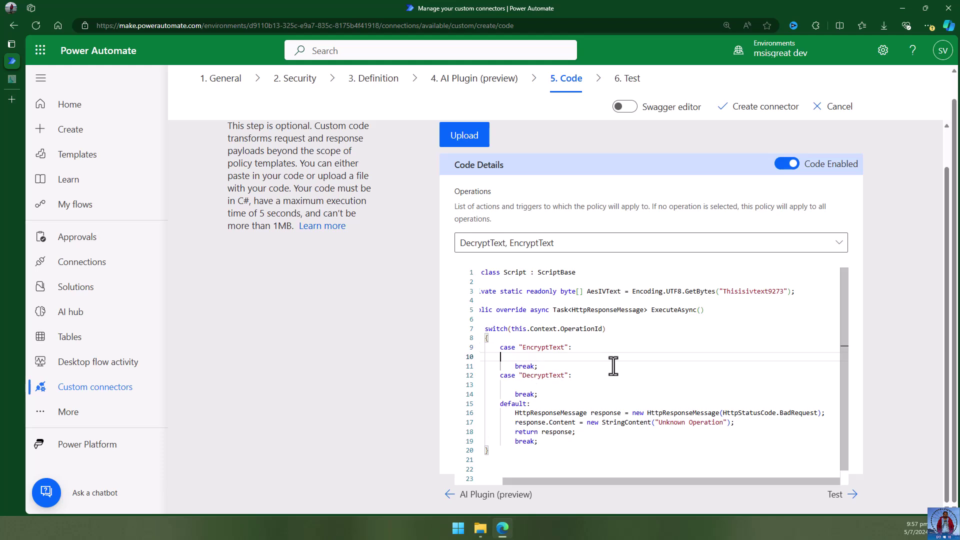
{"action": "scroll", "coordinate": [615, 366], "scroll_direction": "down", "scroll_amount": 1}
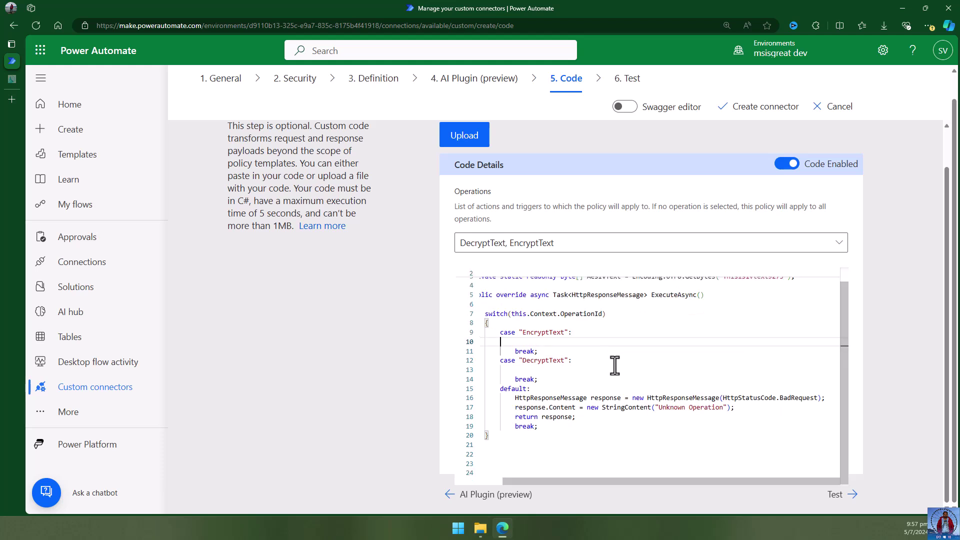
{"action": "scroll", "coordinate": [614, 366], "scroll_direction": "up", "scroll_amount": 1}
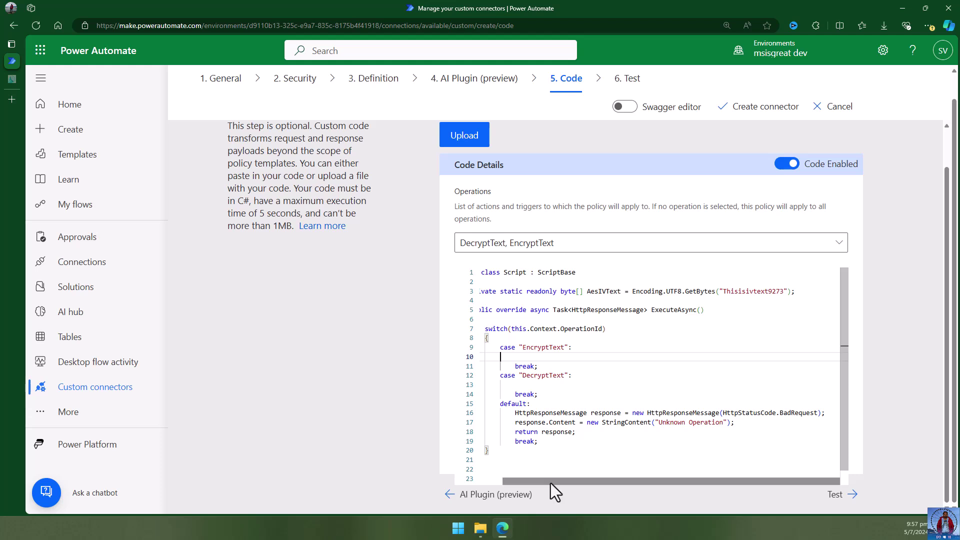
{"action": "left_click_drag", "start_coordinate": [551, 483], "coordinate": [520, 480]}
{"action": "scroll", "coordinate": [608, 464], "scroll_direction": "down", "scroll_amount": 1}
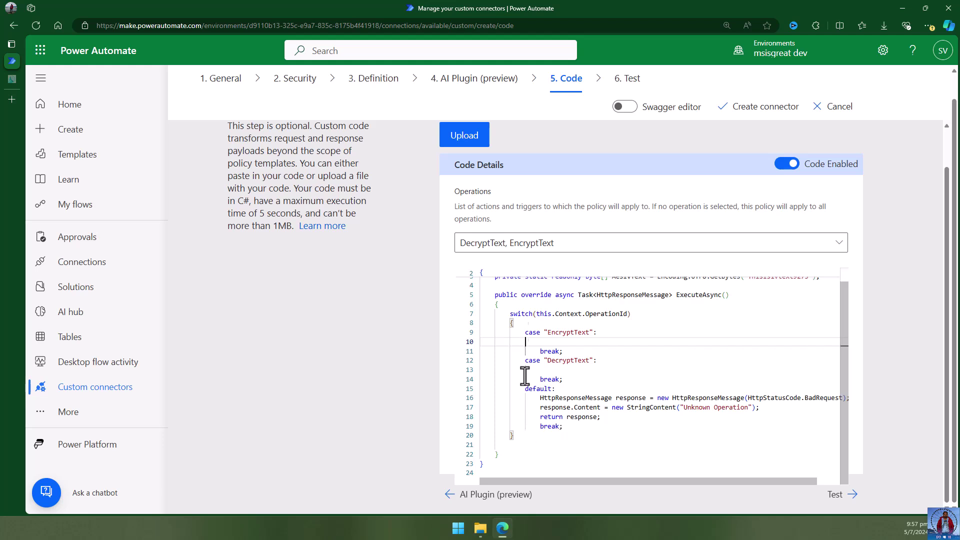
Write an empty 'private async Task<HttpResponseMessage> EncryptText()' method after ExecuteAsync.
{"action": "left_click", "coordinate": [509, 454]}
{"action": "key", "text": "Return"}
{"action": "key", "text": "Return"}
{"action": "type", "text": "p"}
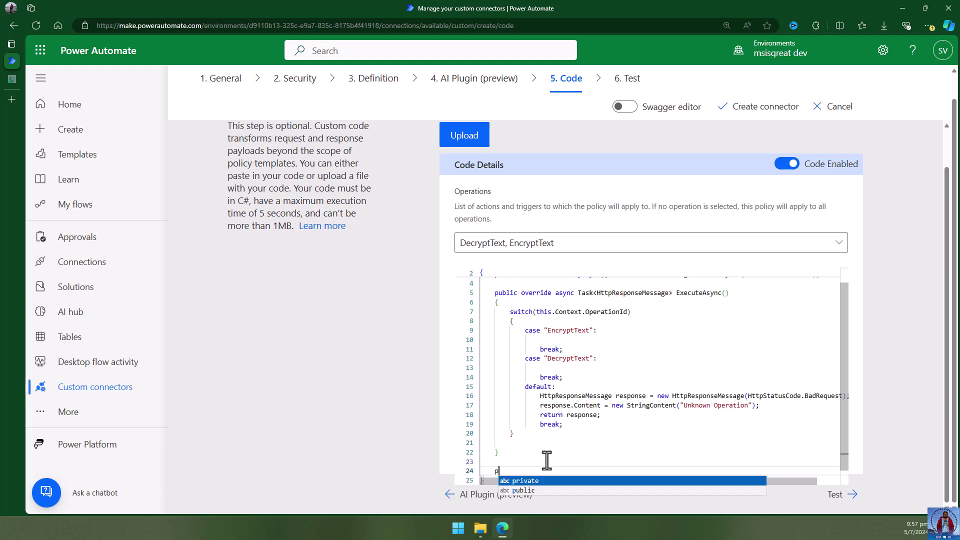
{"action": "type", "text": "rivate async"}
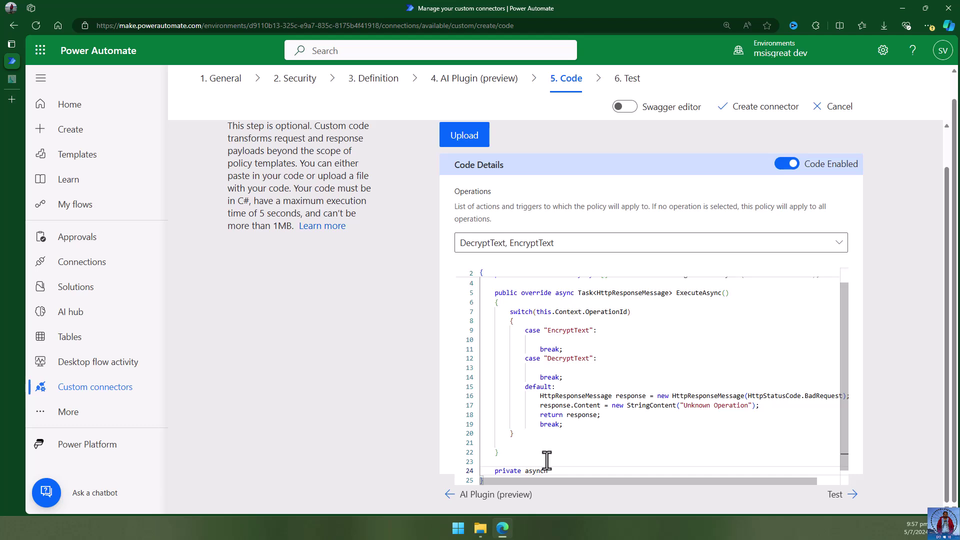
{"action": "key", "text": "BackSpace"}
{"action": "type", "text": "Task"}
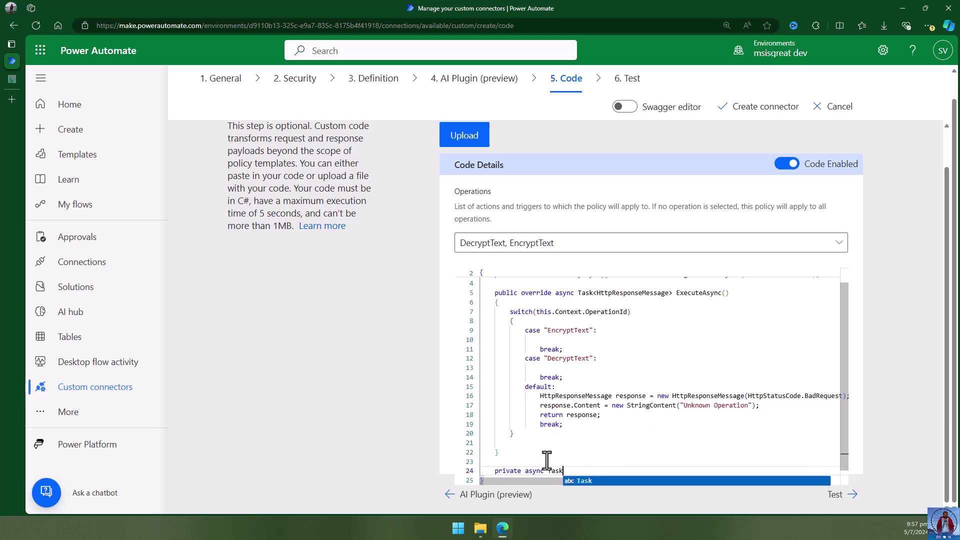
{"action": "type", "text": "<"}
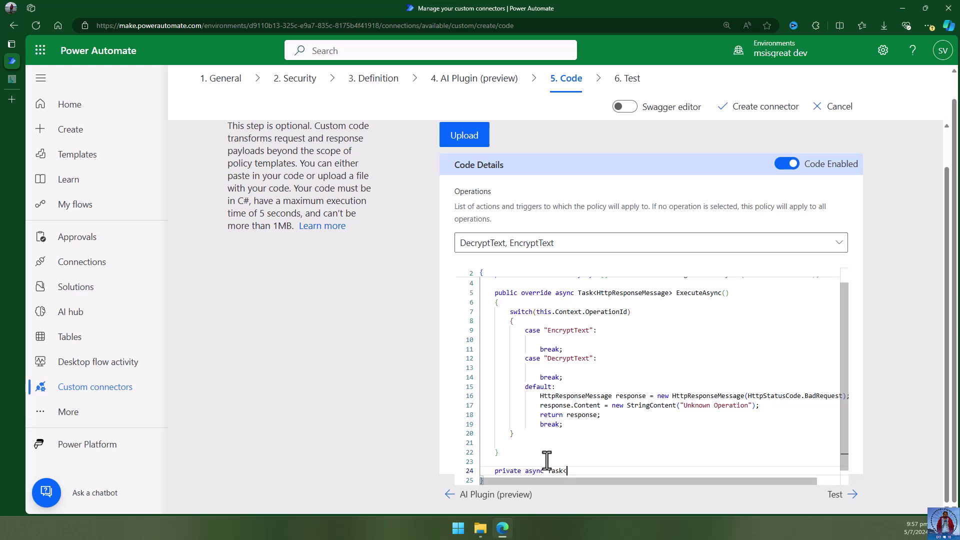
{"action": "type", "text": "Http"}
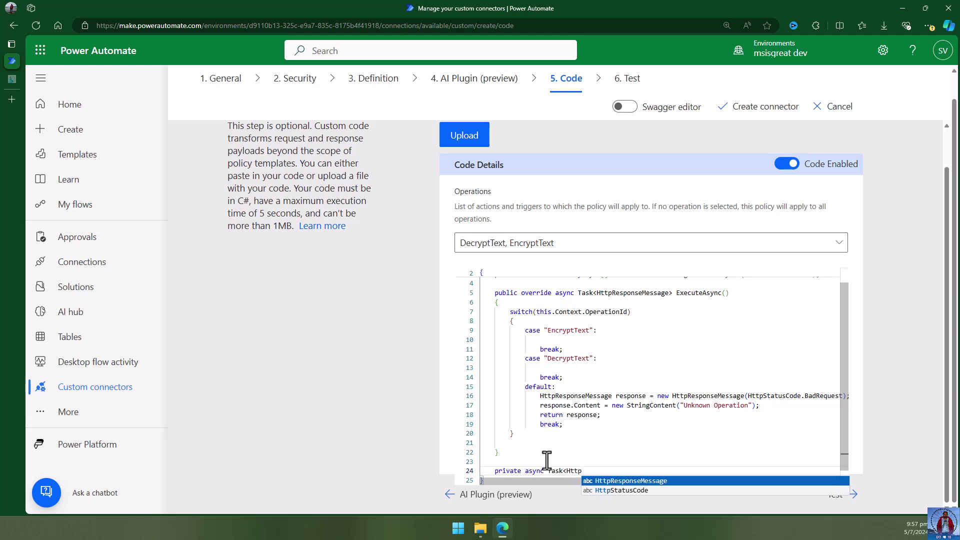
{"action": "type", "text": "Response"}
{"action": "type", "text": "Message"}
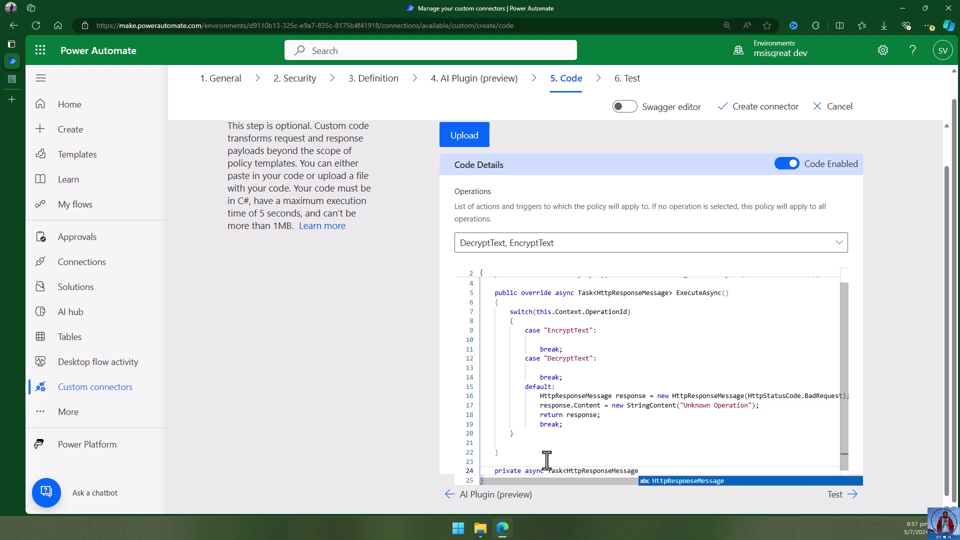
{"action": "type", "text": "> EncryptT"}
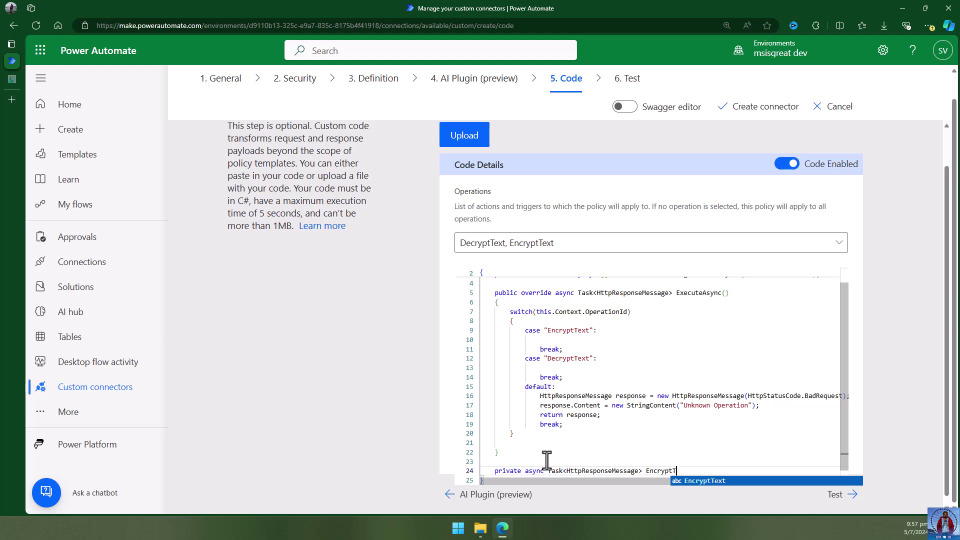
{"action": "type", "text": "ext("}
{"action": "key", "text": "Return"}
{"action": "type", "text": "{"}
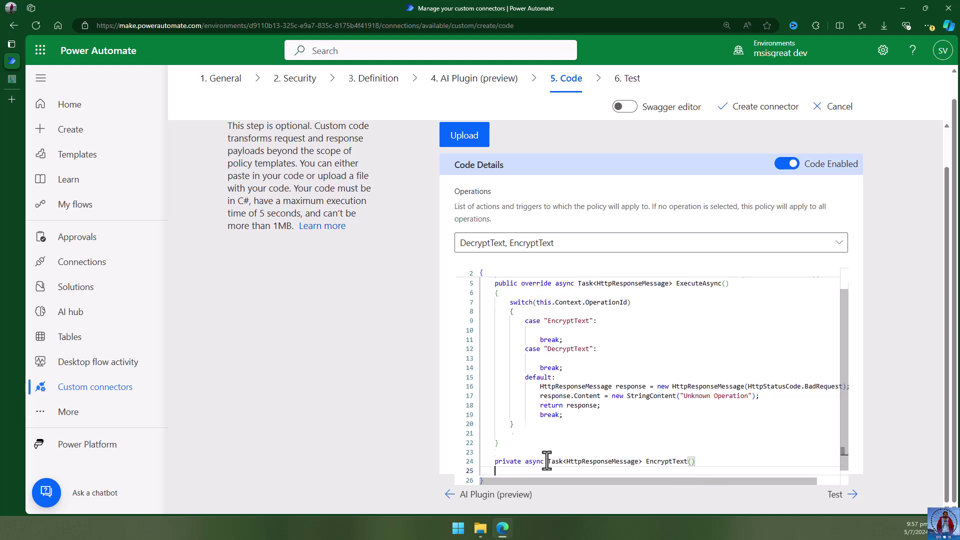
{"action": "key", "text": "Return"}
{"action": "type", "text": "}"}
{"action": "key", "text": "Return"}
{"action": "scroll", "coordinate": [591, 427], "scroll_direction": "down", "scroll_amount": 1}
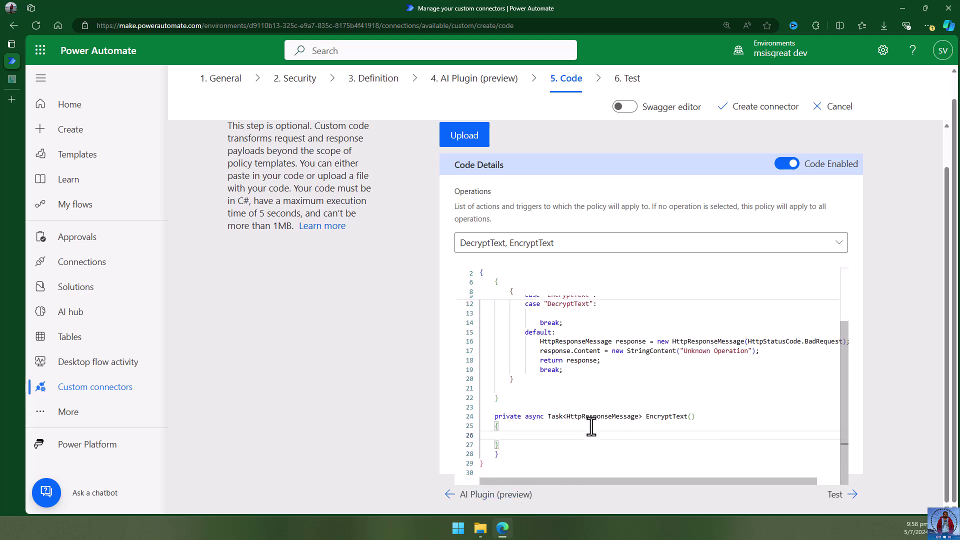
Duplicate the EncryptText method and rename the copy to DecryptText.
{"action": "left_click_drag", "start_coordinate": [494, 416], "coordinate": [515, 450]}
{"action": "key", "text": "ctrl+c"}
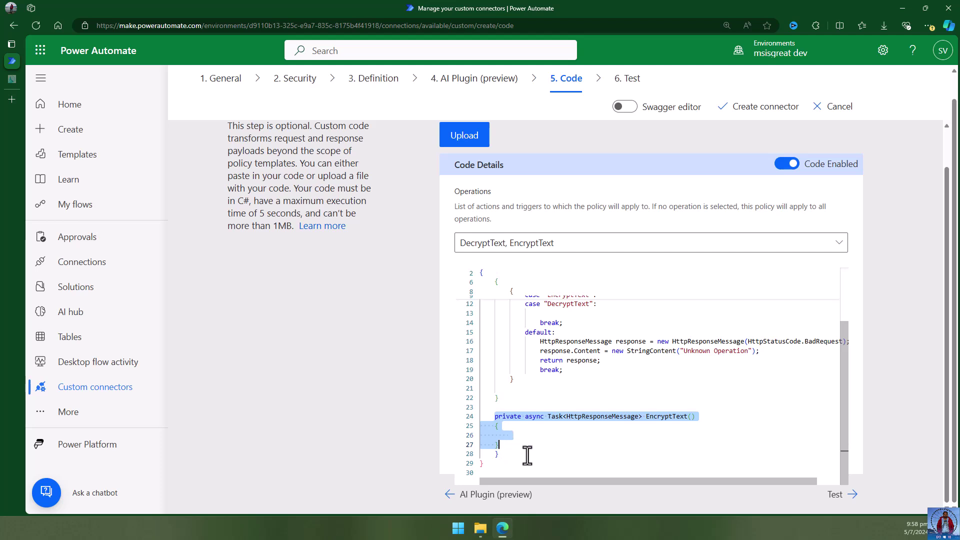
{"action": "left_click", "coordinate": [524, 455]}
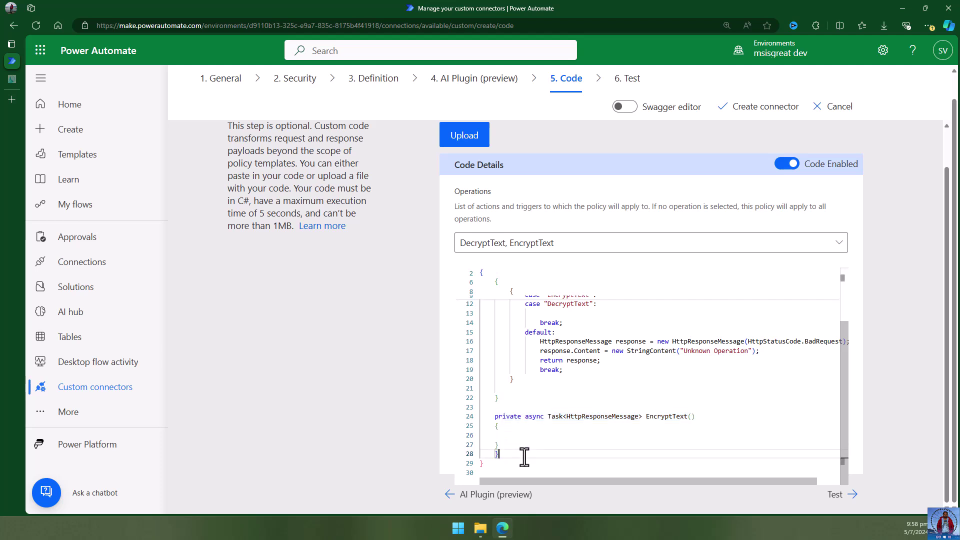
{"action": "key", "text": "BackSpace"}
{"action": "key", "text": "ctrl+v"}
{"action": "left_click", "coordinate": [542, 434]}
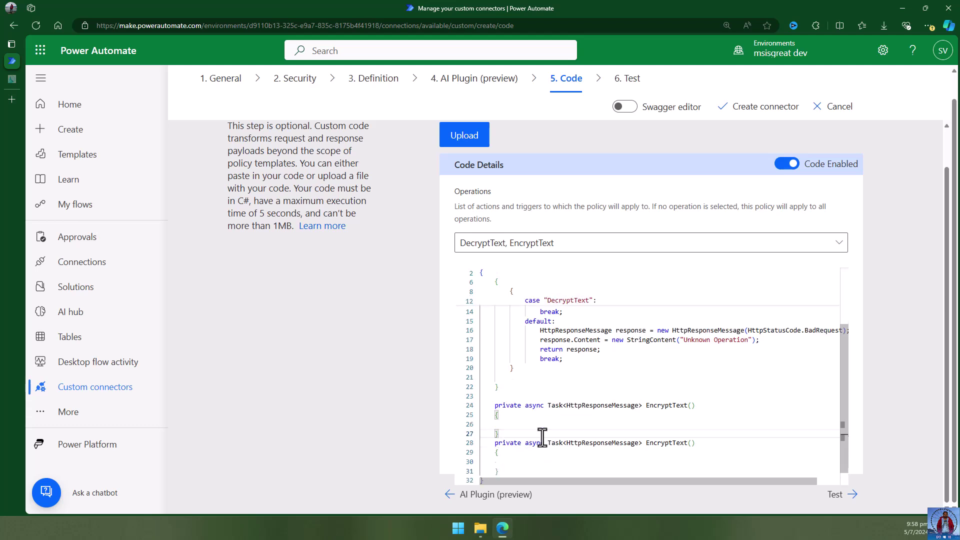
{"action": "key", "text": "Return"}
{"action": "scroll", "coordinate": [550, 440], "scroll_direction": "down", "scroll_amount": 1}
{"action": "left_click_drag", "start_coordinate": [646, 427], "coordinate": [653, 426]}
{"action": "type", "text": "De"}
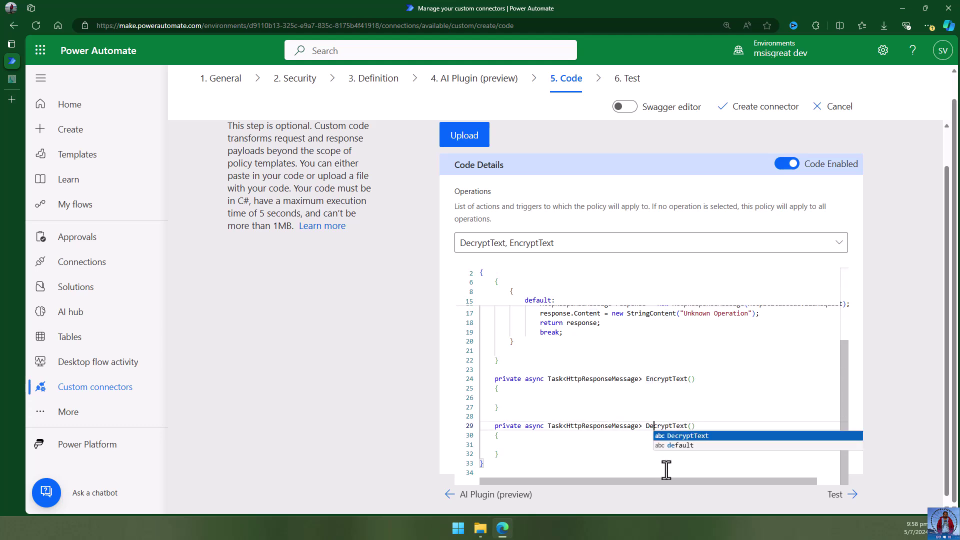
{"action": "left_click", "coordinate": [649, 415]}
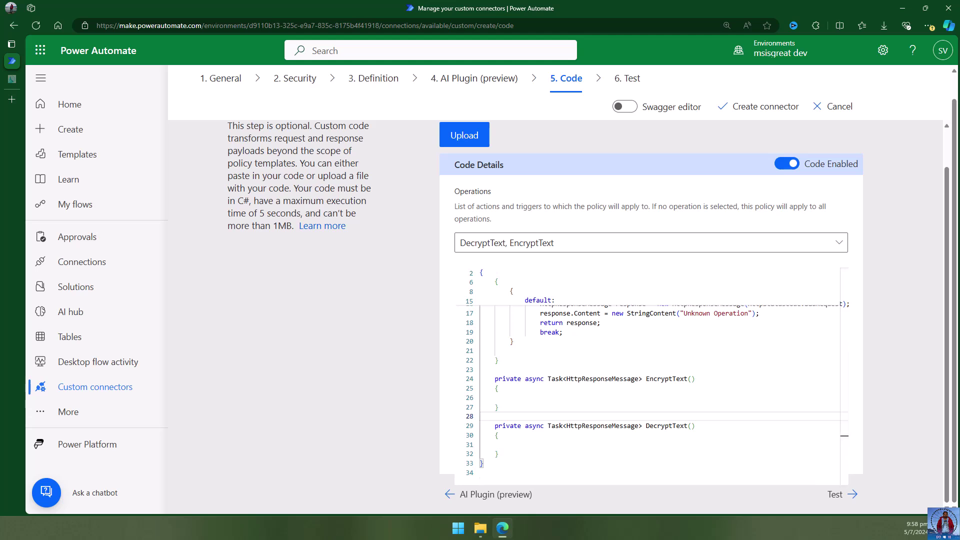
{"action": "scroll", "coordinate": [720, 401], "scroll_direction": "up", "scroll_amount": 1}
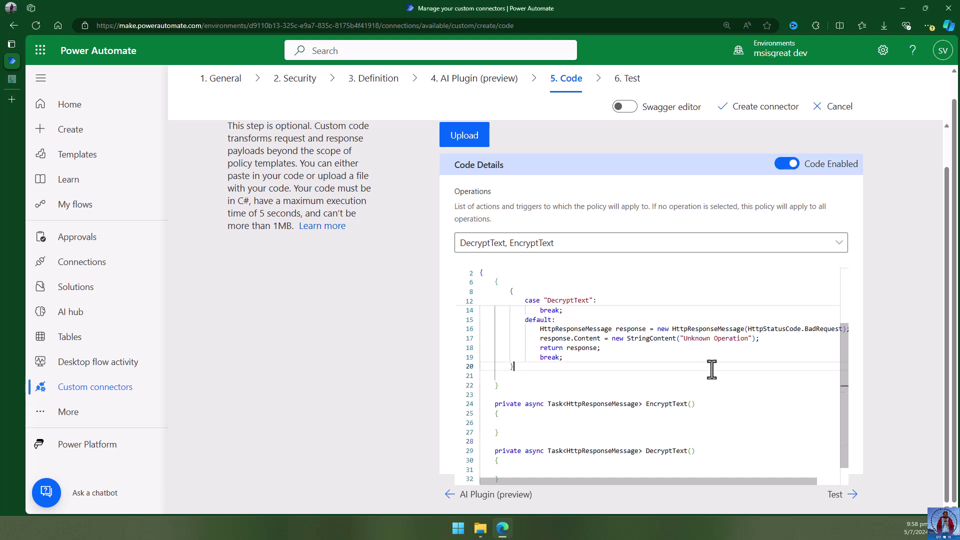
{"action": "scroll", "coordinate": [714, 369], "scroll_direction": "up", "scroll_amount": 3}
{"action": "left_click", "coordinate": [619, 350]}
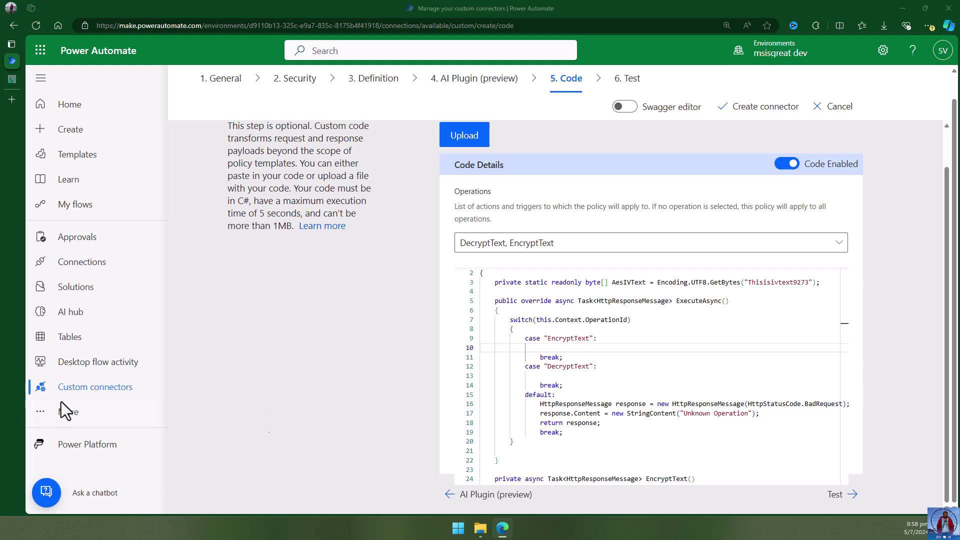
Put 'return await this.EncryptText().ConfigureAwait(false);' and its DecryptText equivalent in their cases.
{"action": "left_click", "coordinate": [649, 346]}
{"action": "type", "text": "return await this.EncryptText().ConfigureAwait(false);"}
{"action": "left_click", "coordinate": [637, 367]}
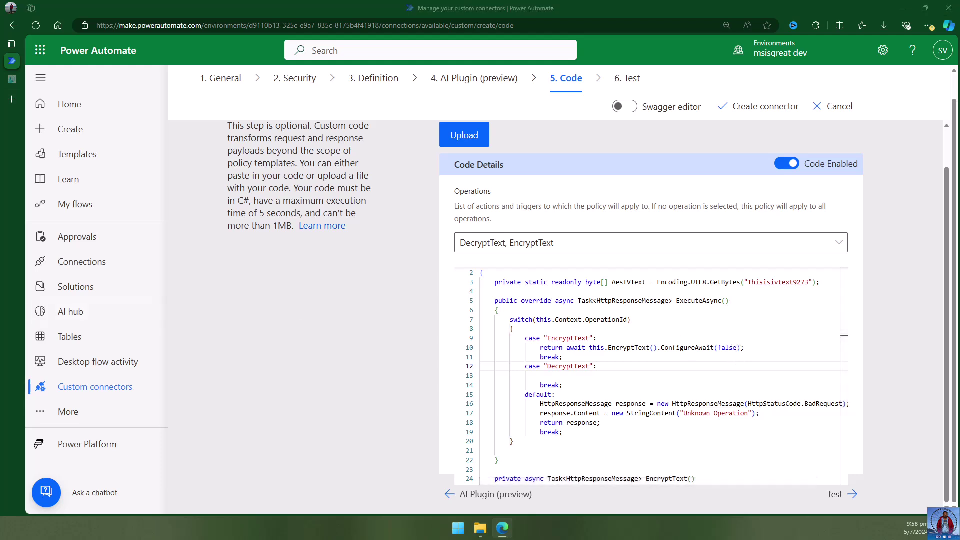
{"action": "left_click", "coordinate": [604, 376]}
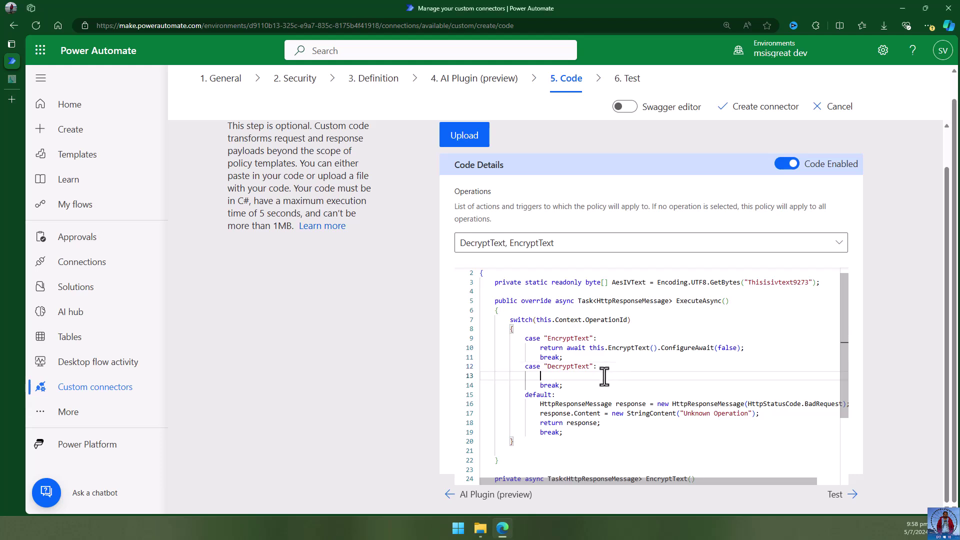
{"action": "type", "text": "return await this.DecryptText().ConfigureAwait(false);"}
{"action": "key", "text": "Down"}
{"action": "scroll", "coordinate": [648, 394], "scroll_direction": "down", "scroll_amount": 2}
{"action": "scroll", "coordinate": [650, 393], "scroll_direction": "up", "scroll_amount": 2}
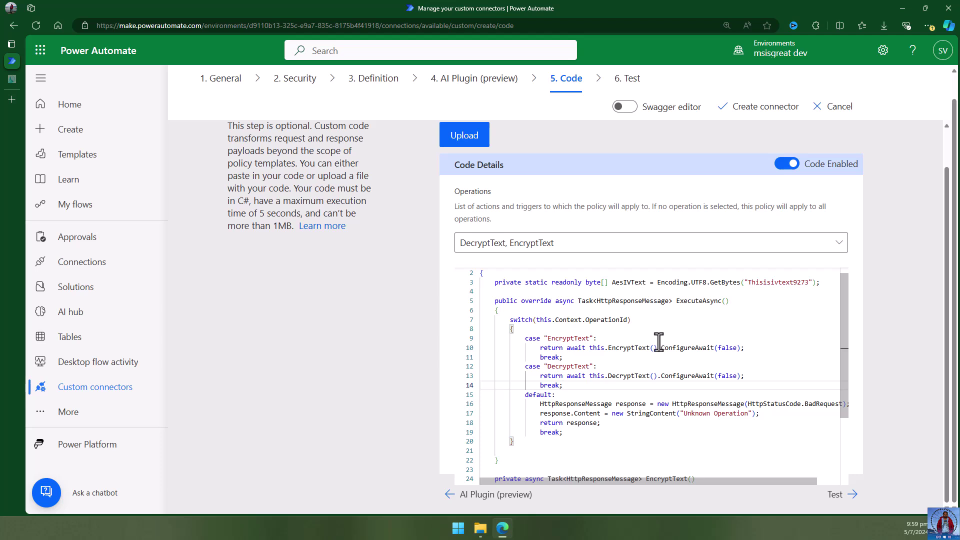
{"action": "scroll", "coordinate": [659, 342], "scroll_direction": "down", "scroll_amount": 4}
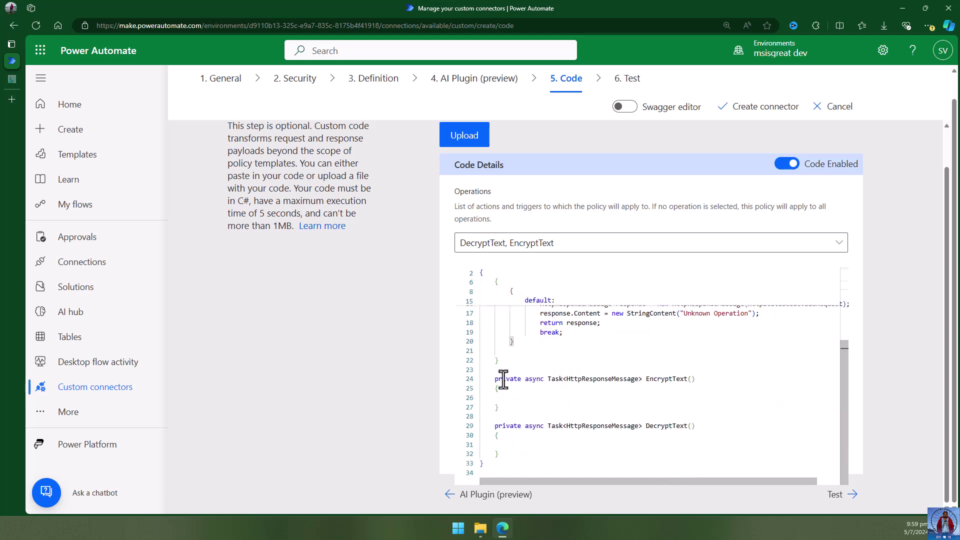
{"action": "left_click", "coordinate": [607, 397]}
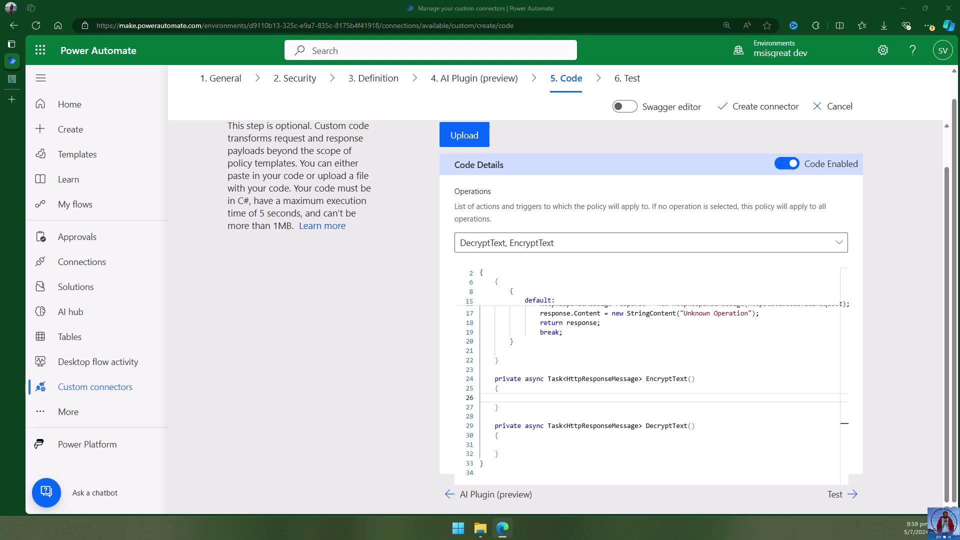
{"action": "left_click", "coordinate": [581, 398]}
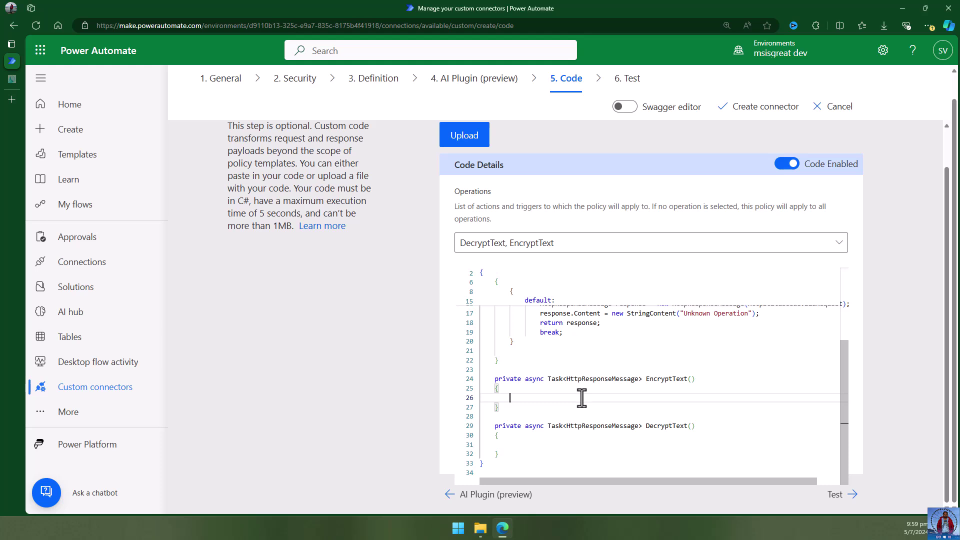
{"action": "key", "text": "ctrl+v"}
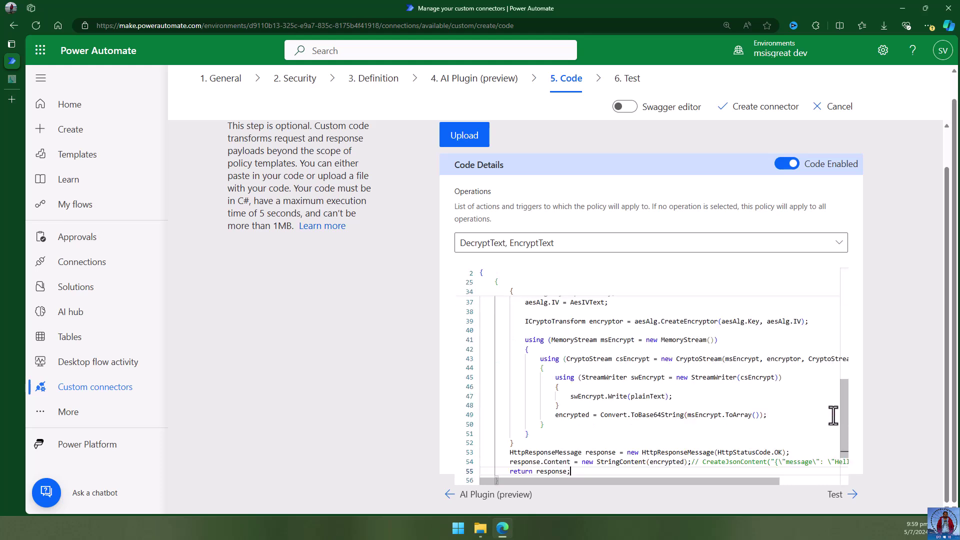
{"action": "scroll", "coordinate": [794, 412], "scroll_direction": "down", "scroll_amount": 1}
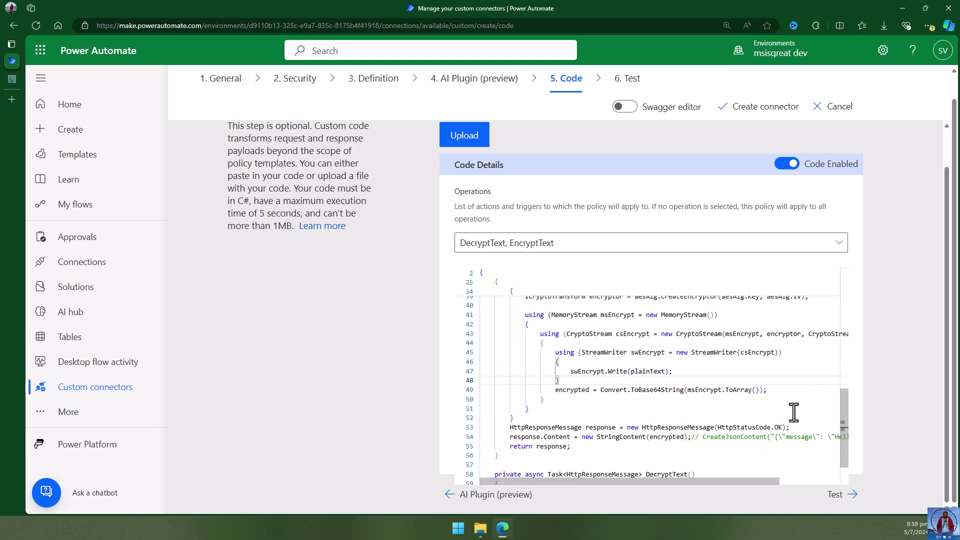
{"action": "scroll", "coordinate": [794, 412], "scroll_direction": "up", "scroll_amount": 5}
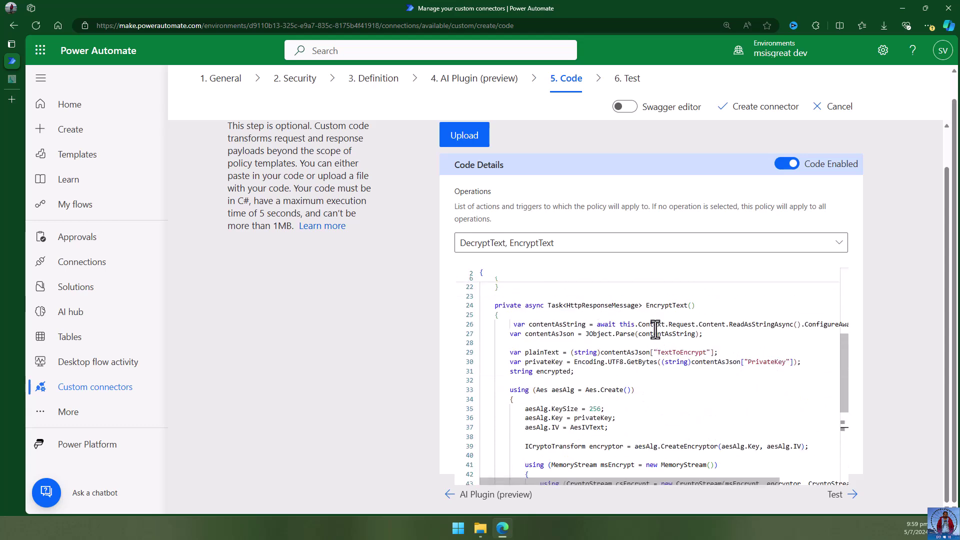
{"action": "left_click_drag", "start_coordinate": [619, 324], "coordinate": [696, 324]}
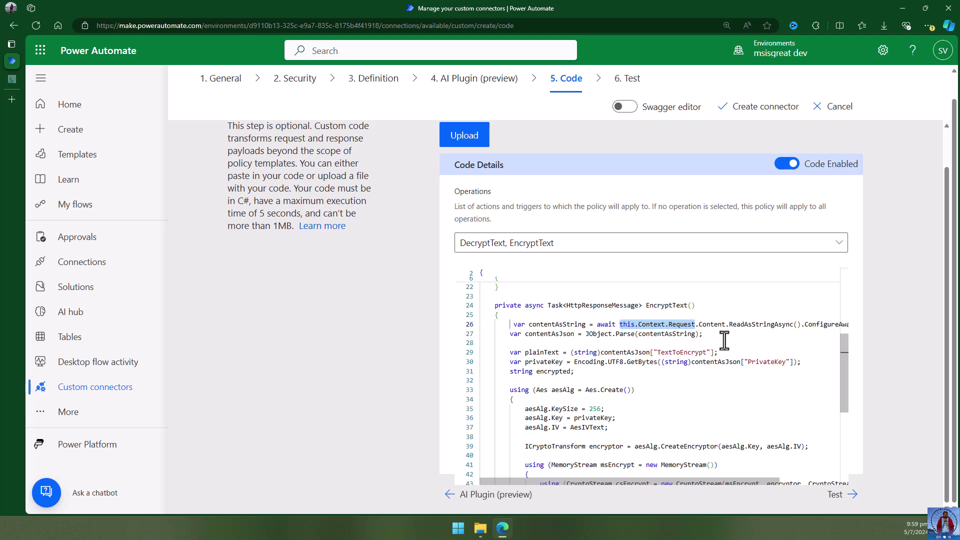
{"action": "left_click", "coordinate": [720, 334]}
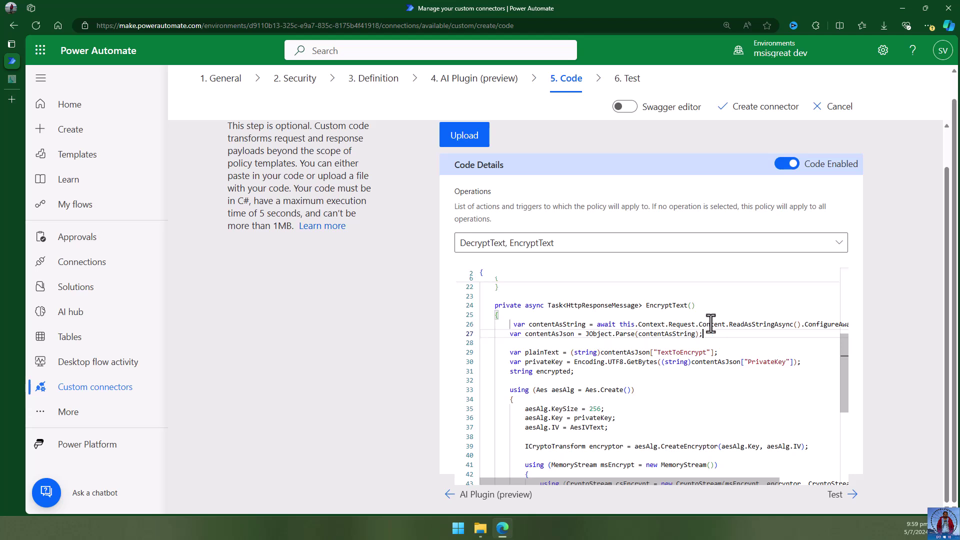
{"action": "left_click_drag", "start_coordinate": [507, 334], "coordinate": [707, 332]}
{"action": "left_click", "coordinate": [665, 371]}
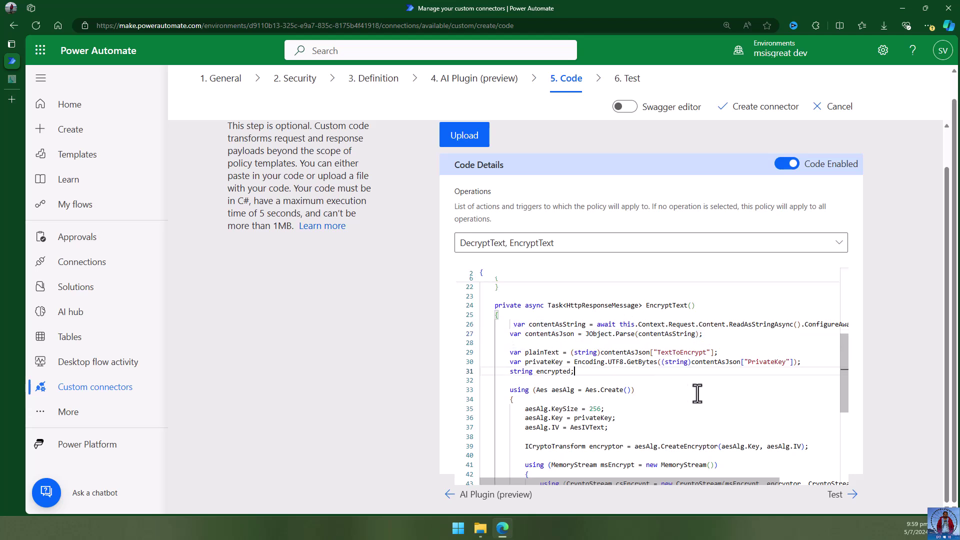
{"action": "scroll", "coordinate": [695, 393], "scroll_direction": "down", "scroll_amount": 2}
{"action": "scroll", "coordinate": [694, 390], "scroll_direction": "up", "scroll_amount": 1}
{"action": "left_click_drag", "start_coordinate": [657, 328], "coordinate": [706, 327]}
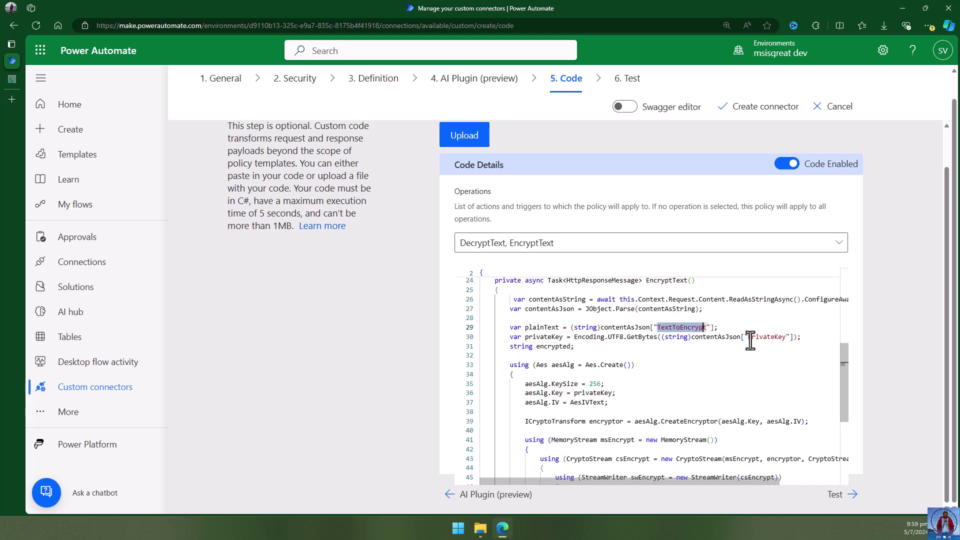
{"action": "left_click", "coordinate": [645, 364]}
{"action": "scroll", "coordinate": [665, 374], "scroll_direction": "down", "scroll_amount": 2}
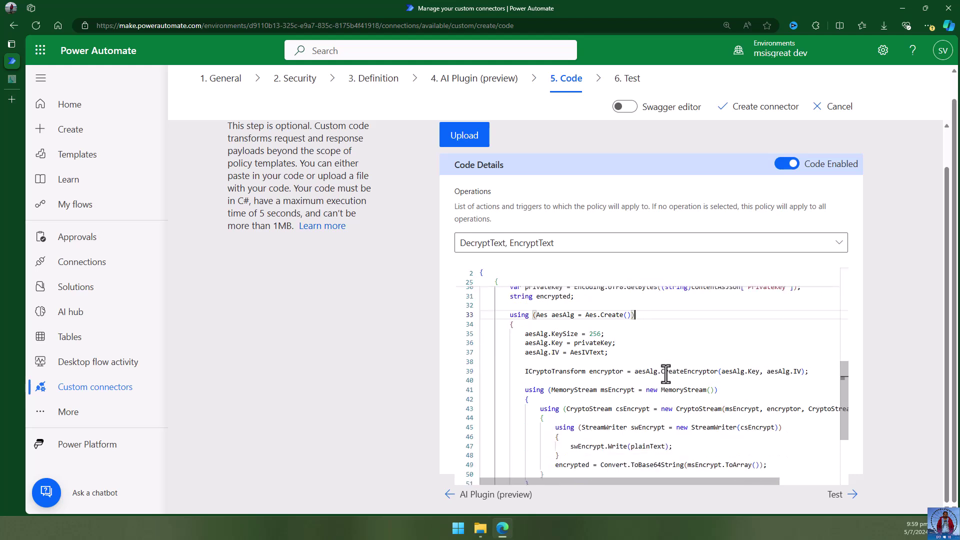
{"action": "left_click_drag", "start_coordinate": [523, 334], "coordinate": [624, 338]}
{"action": "left_click", "coordinate": [628, 342]}
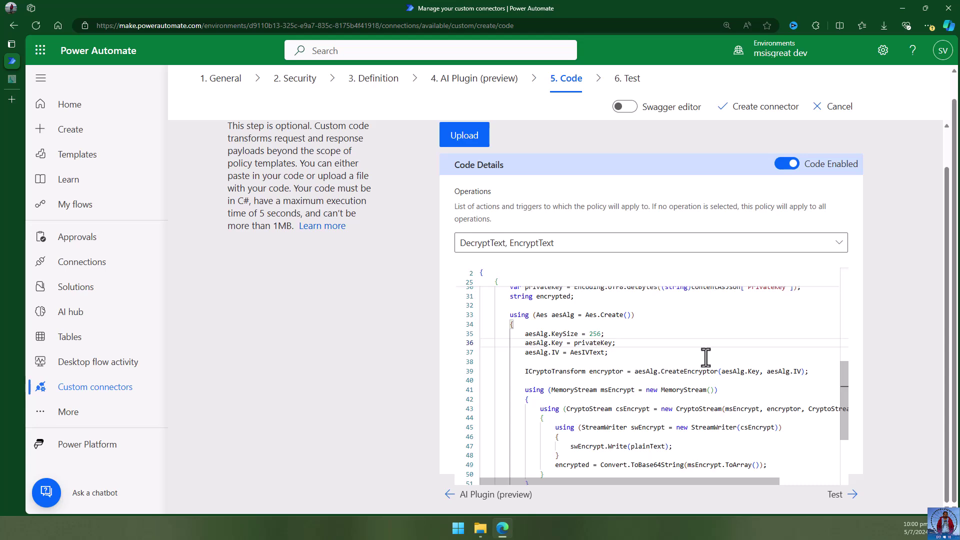
{"action": "scroll", "coordinate": [699, 357], "scroll_direction": "up", "scroll_amount": 8}
{"action": "scroll", "coordinate": [690, 355], "scroll_direction": "up", "scroll_amount": 2}
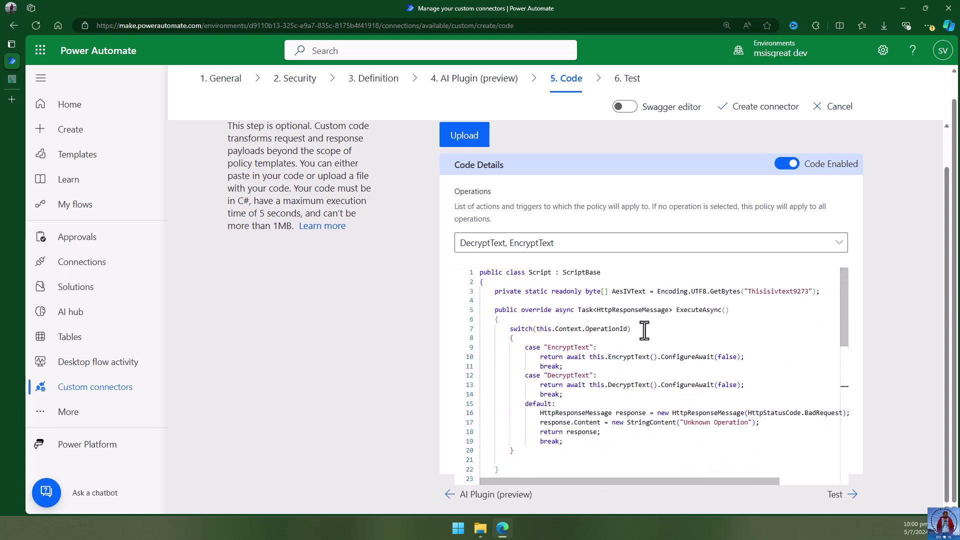
{"action": "scroll", "coordinate": [678, 355], "scroll_direction": "down", "scroll_amount": 4}
{"action": "scroll", "coordinate": [677, 357], "scroll_direction": "down", "scroll_amount": 8}
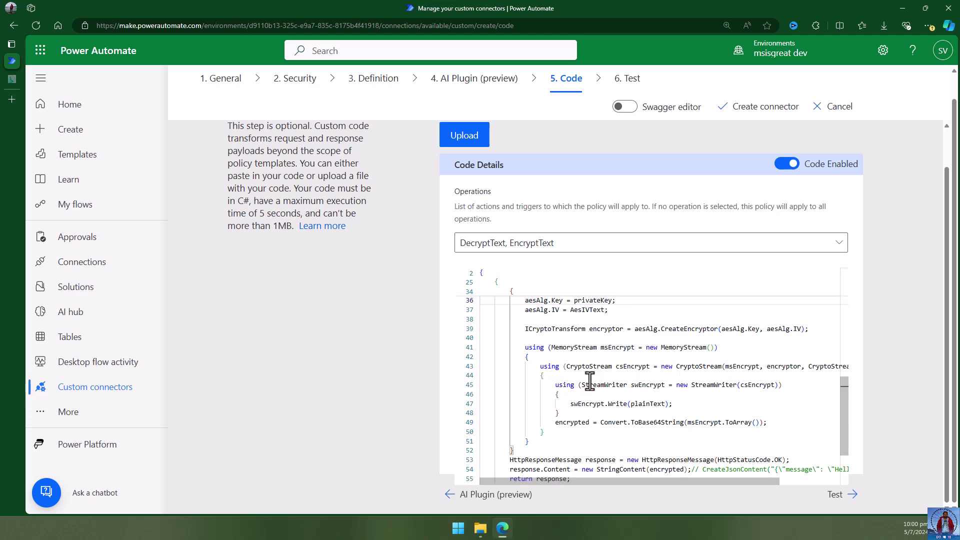
{"action": "scroll", "coordinate": [589, 381], "scroll_direction": "down", "scroll_amount": 2}
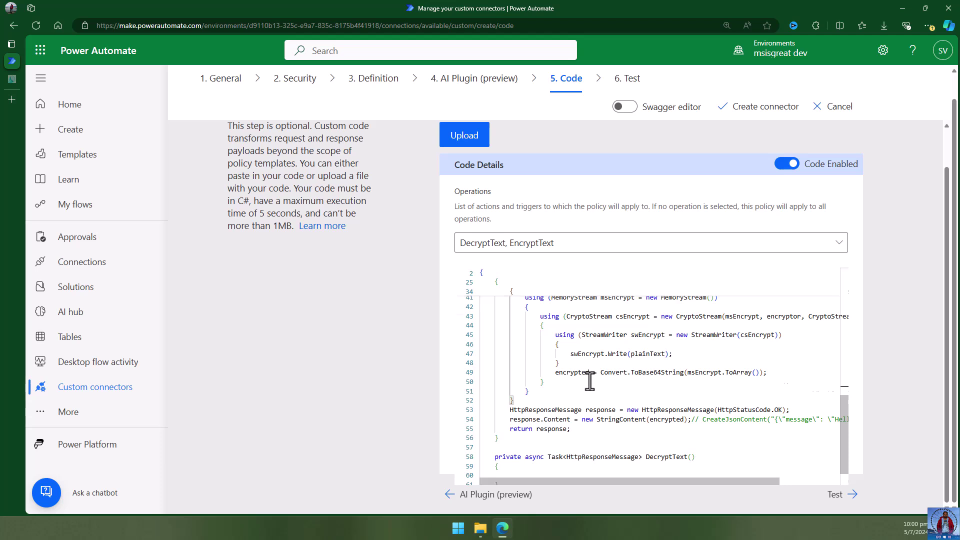
{"action": "scroll", "coordinate": [590, 381], "scroll_direction": "down", "scroll_amount": 1}
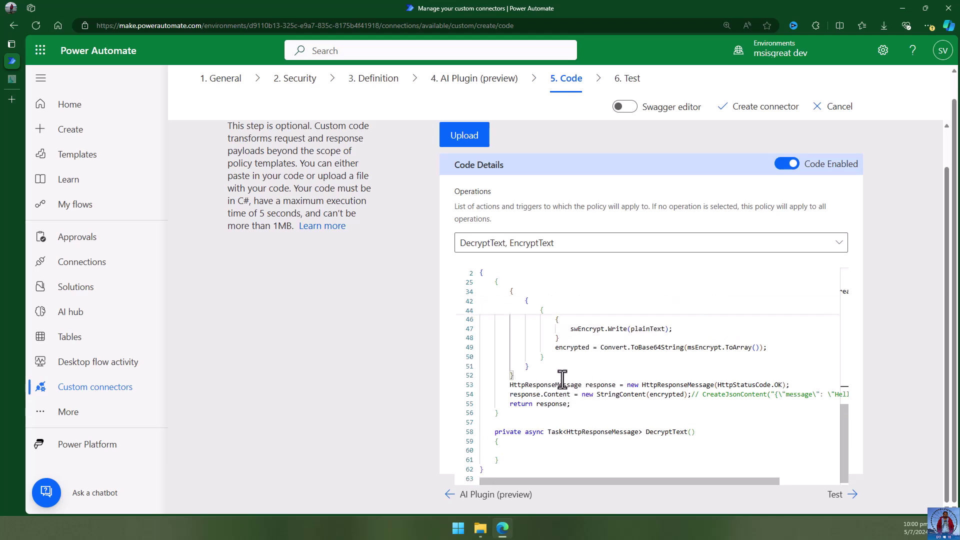
{"action": "left_click_drag", "start_coordinate": [555, 347], "coordinate": [589, 348]}
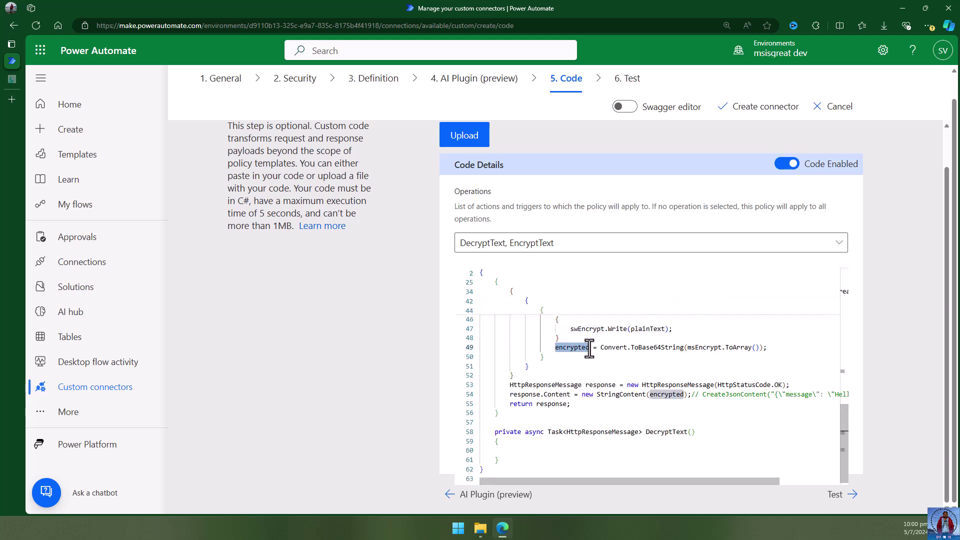
{"action": "left_click_drag", "start_coordinate": [509, 384], "coordinate": [575, 403]}
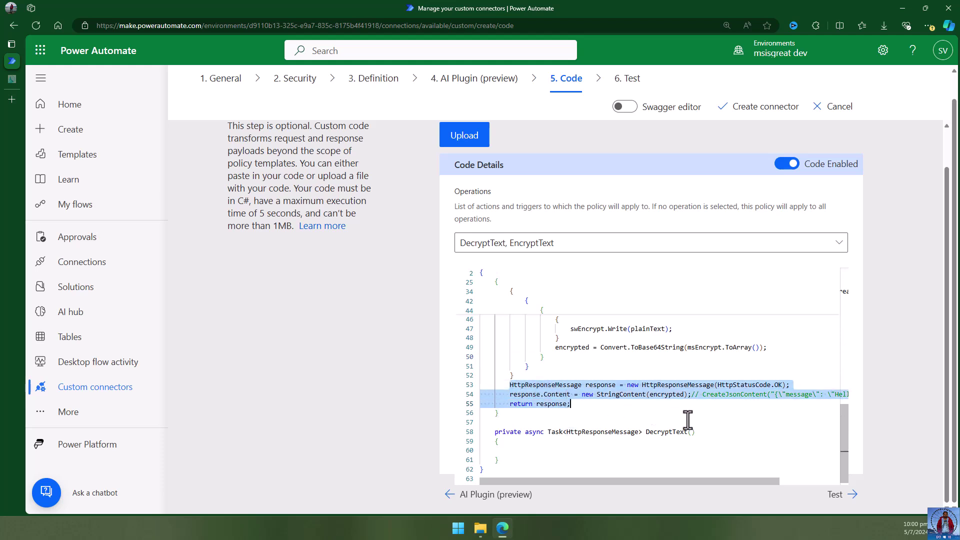
{"action": "left_click", "coordinate": [770, 395]}
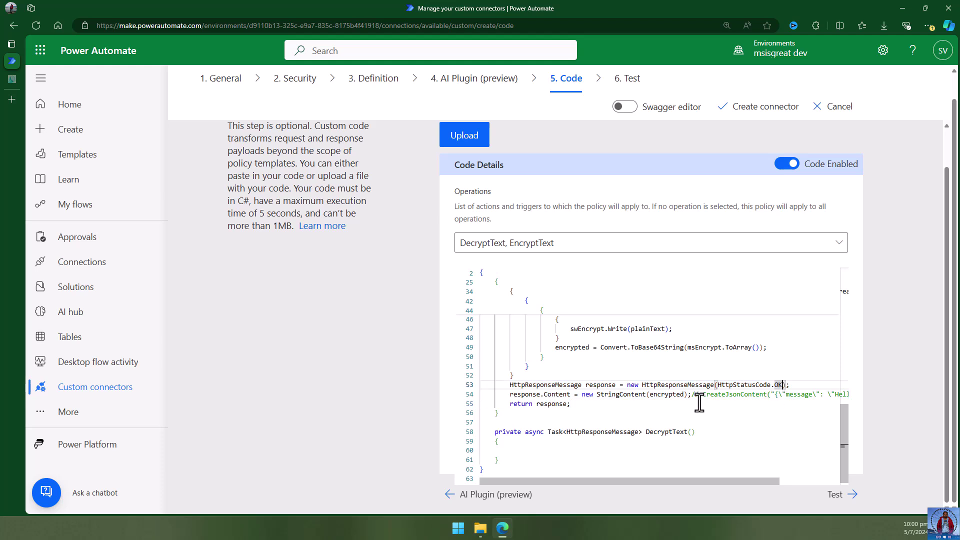
{"action": "left_click_drag", "start_coordinate": [582, 394], "coordinate": [691, 395]}
{"action": "left_click", "coordinate": [681, 413]}
{"action": "left_click", "coordinate": [580, 444]}
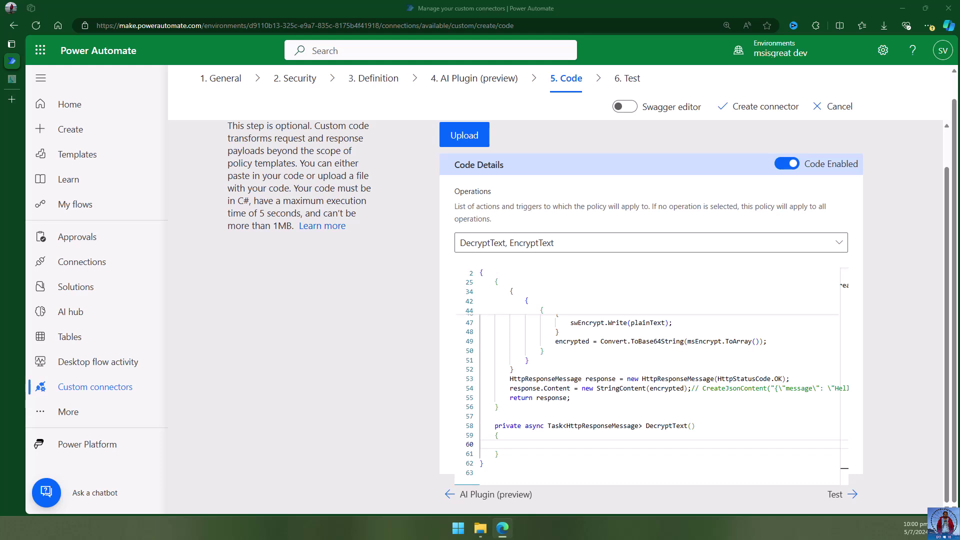
Paste the AES-256 decryption code into the DecryptText body and review the script.
{"action": "left_click", "coordinate": [591, 449]}
{"action": "key", "text": "ctrl+v"}
{"action": "left_click", "coordinate": [647, 422]}
{"action": "scroll", "coordinate": [647, 422], "scroll_direction": "up", "scroll_amount": 3}
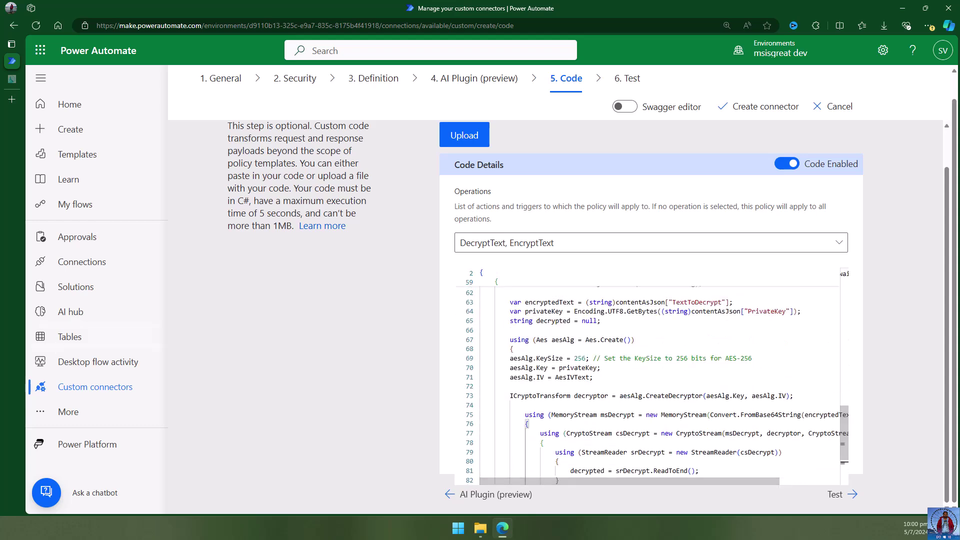
{"action": "scroll", "coordinate": [723, 381], "scroll_direction": "up", "scroll_amount": 3}
{"action": "scroll", "coordinate": [723, 380], "scroll_direction": "up", "scroll_amount": 1}
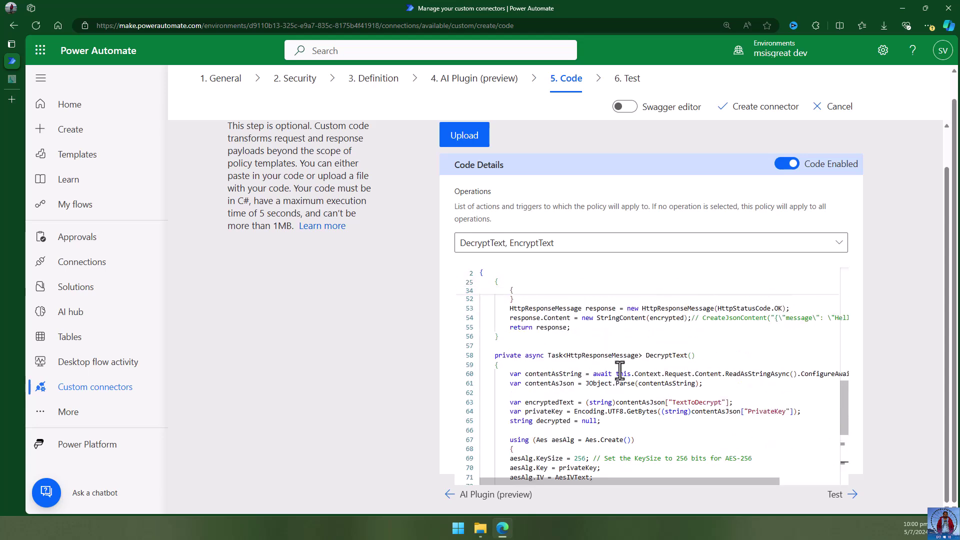
{"action": "left_click_drag", "start_coordinate": [614, 374], "coordinate": [690, 376]}
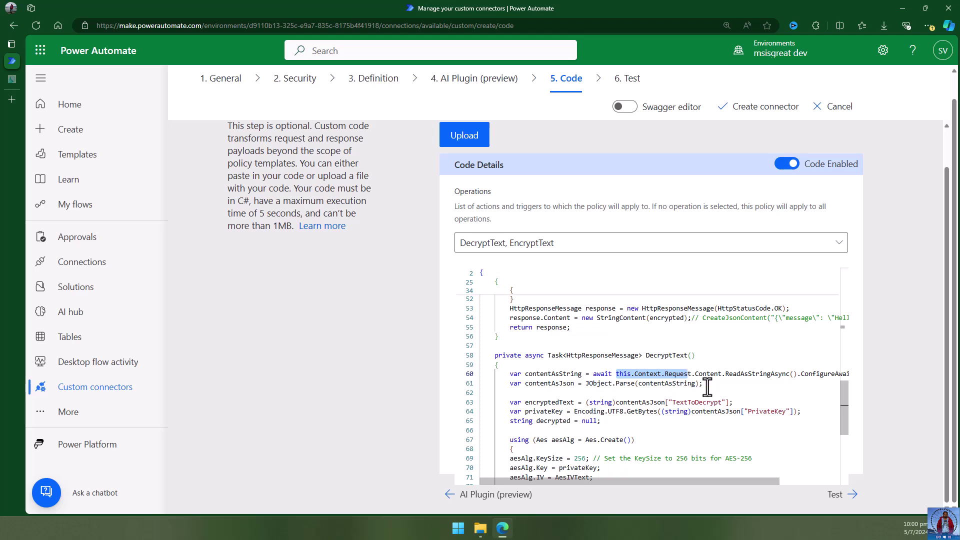
{"action": "scroll", "coordinate": [708, 385], "scroll_direction": "down", "scroll_amount": 2}
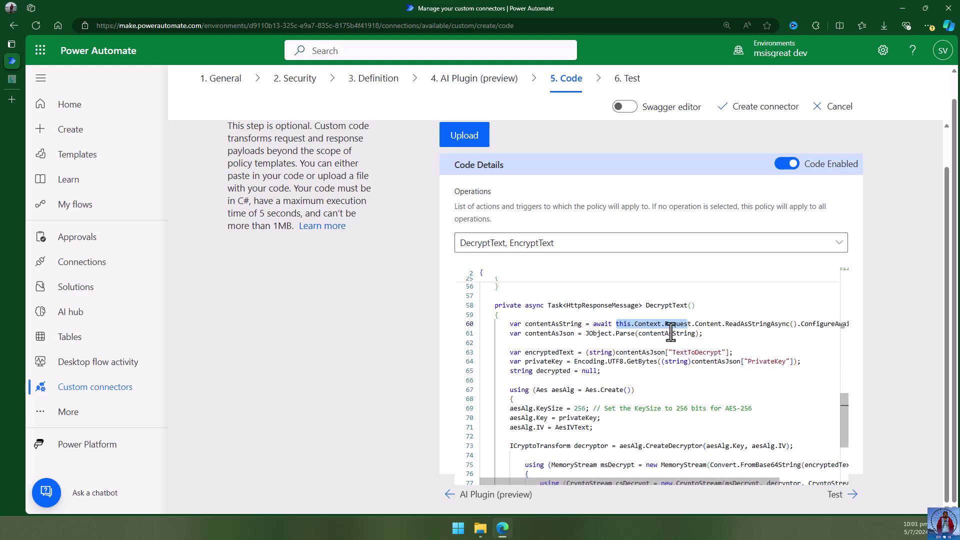
{"action": "scroll", "coordinate": [641, 367], "scroll_direction": "down", "scroll_amount": 1}
{"action": "scroll", "coordinate": [641, 367], "scroll_direction": "down", "scroll_amount": 2}
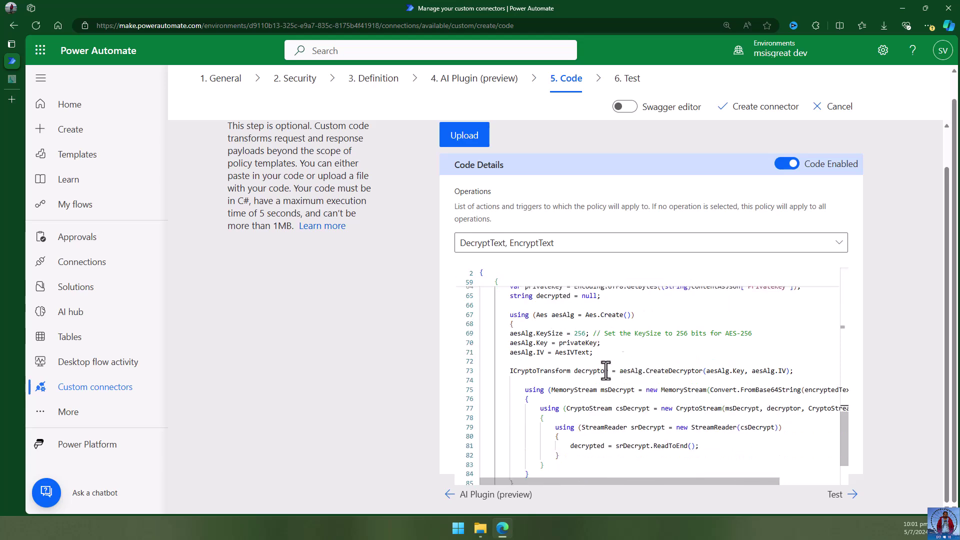
{"action": "scroll", "coordinate": [612, 367], "scroll_direction": "down", "scroll_amount": 3}
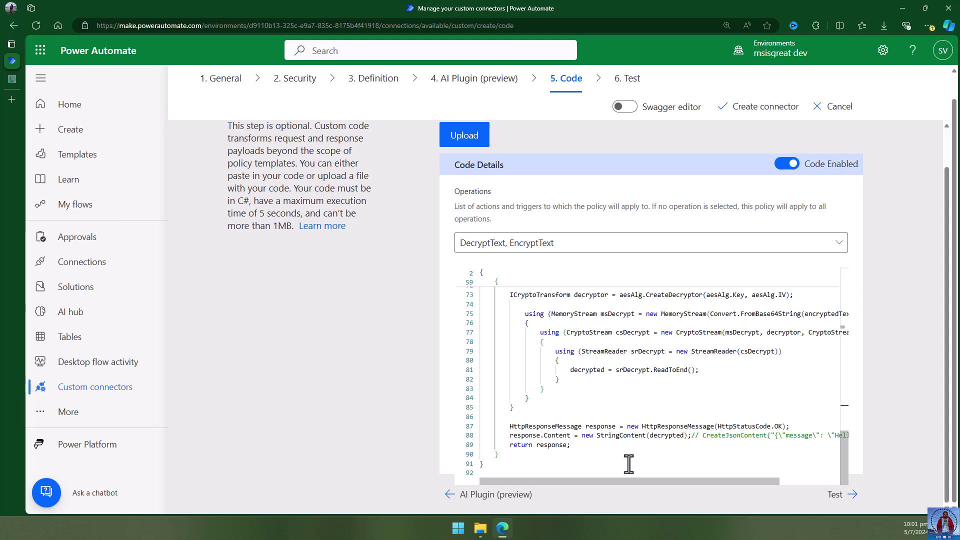
{"action": "scroll", "coordinate": [659, 445], "scroll_direction": "up", "scroll_amount": 5}
{"action": "scroll", "coordinate": [665, 444], "scroll_direction": "up", "scroll_amount": 8}
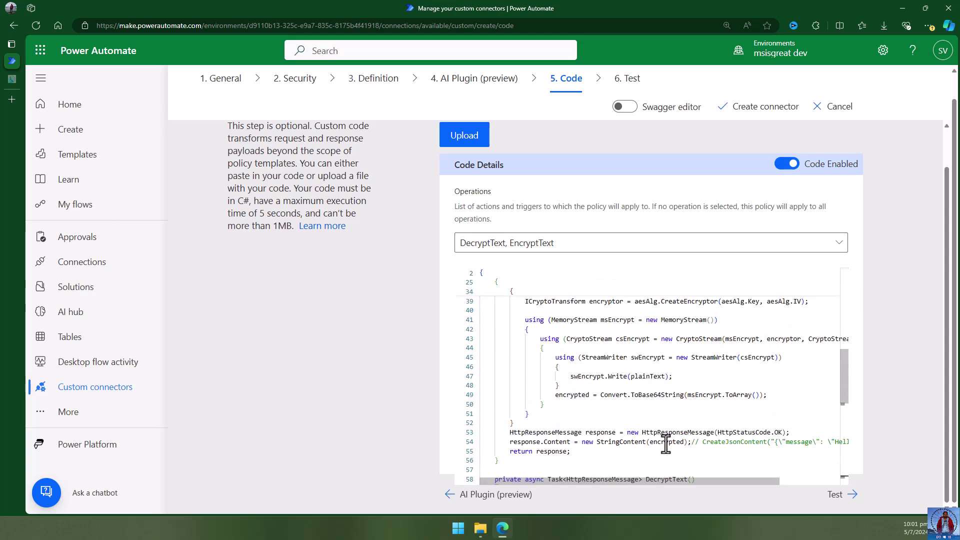
{"action": "scroll", "coordinate": [645, 395], "scroll_direction": "up", "scroll_amount": 5}
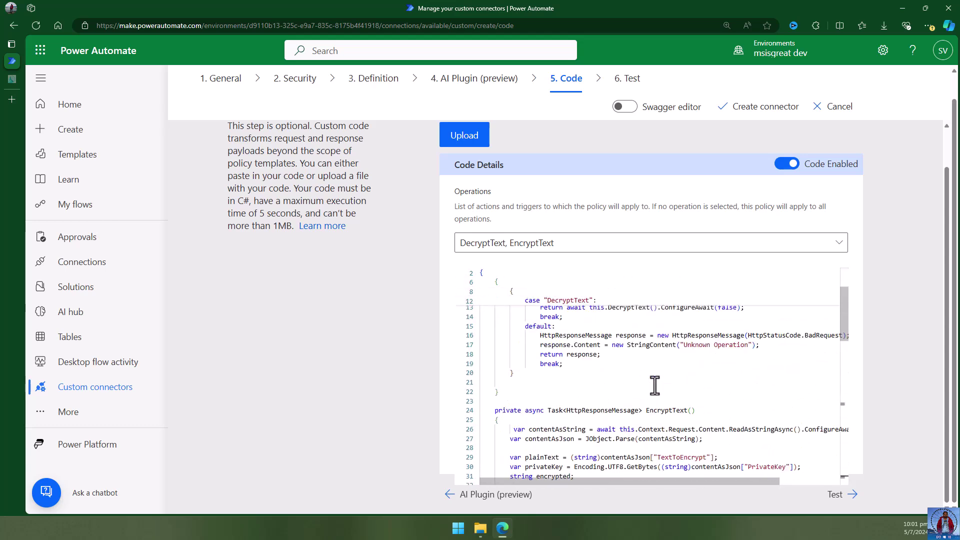
{"action": "left_click", "coordinate": [688, 336]}
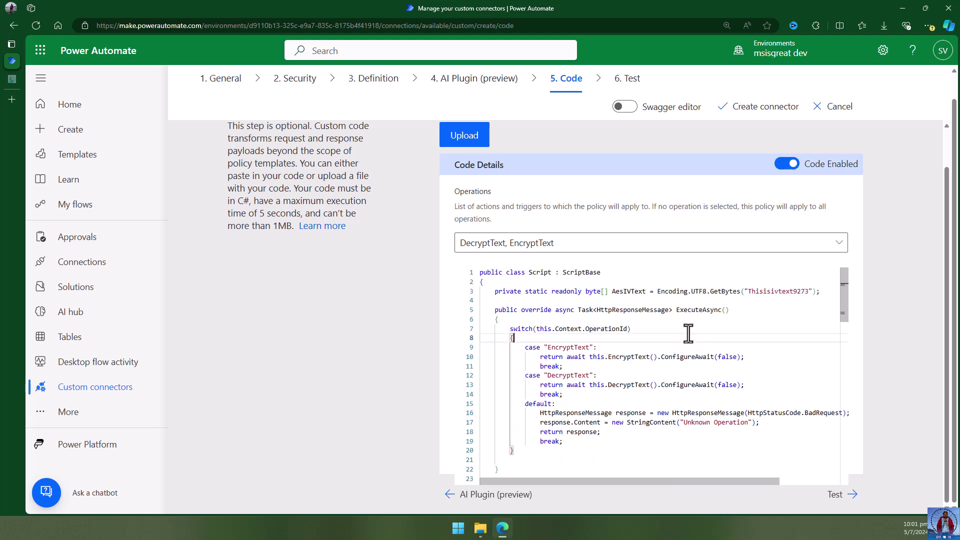
Go to the connector's Test step.
{"action": "left_click", "coordinate": [838, 495]}
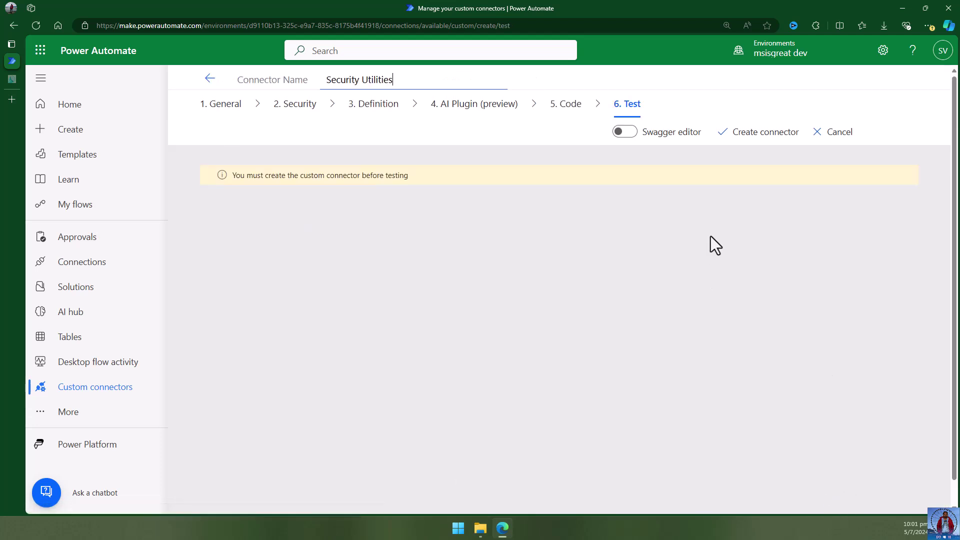
{"action": "left_click", "coordinate": [753, 137]}
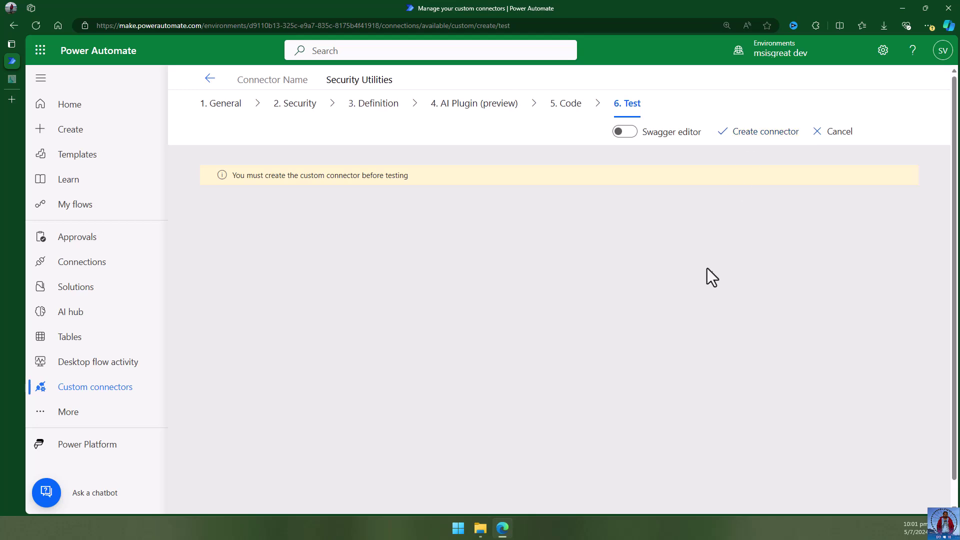
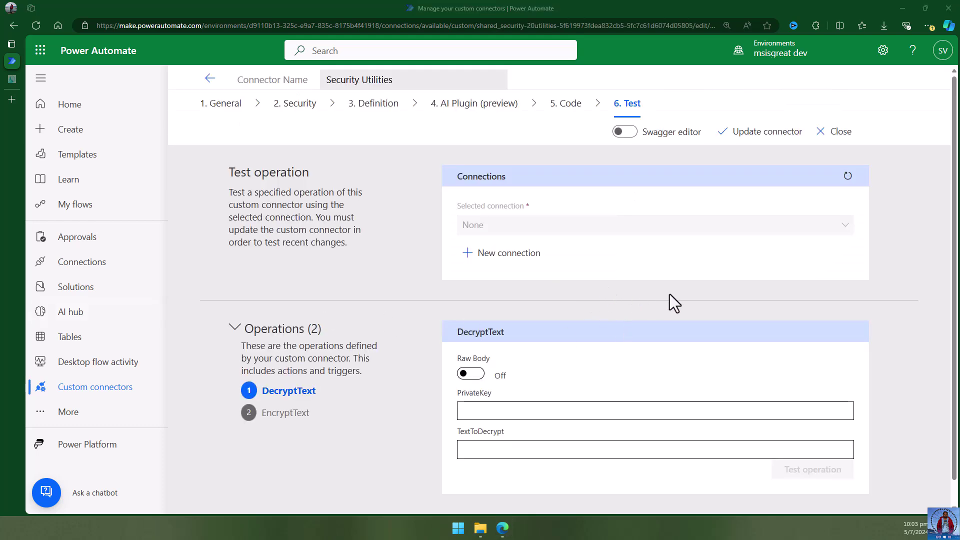
Create a new Security Utilities connection and select the EncryptText operation for testing.
{"action": "scroll", "coordinate": [669, 295], "scroll_direction": "down", "scroll_amount": 1}
{"action": "left_click", "coordinate": [502, 231]}
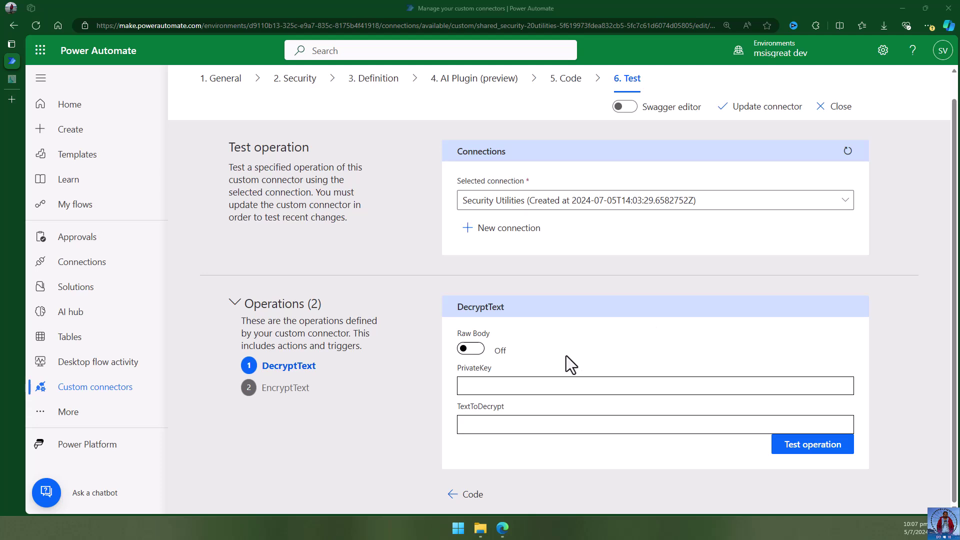
{"action": "left_click", "coordinate": [288, 395]}
{"action": "left_click", "coordinate": [530, 393]}
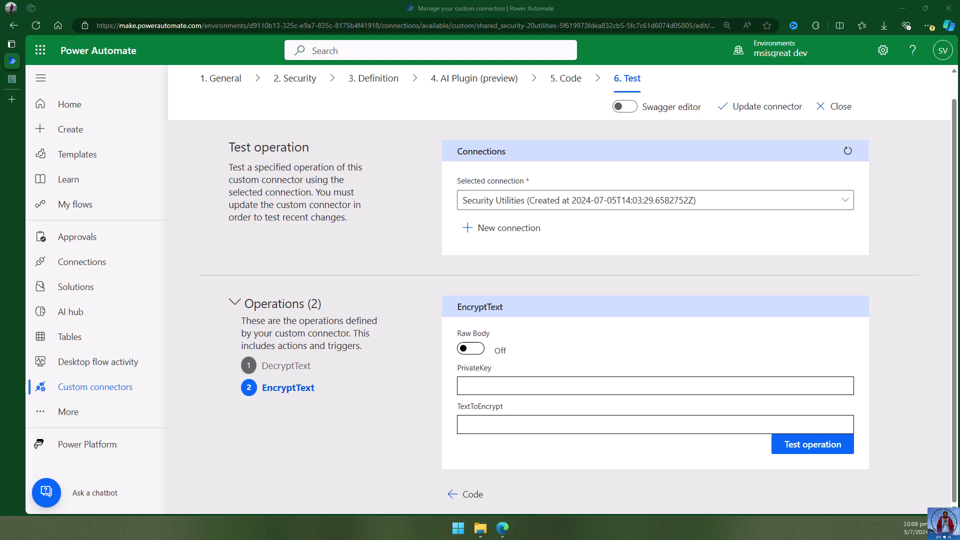
{"action": "left_click", "coordinate": [499, 384]}
{"action": "type", "text": "Thisisthewkeytobeusedforthise834"}
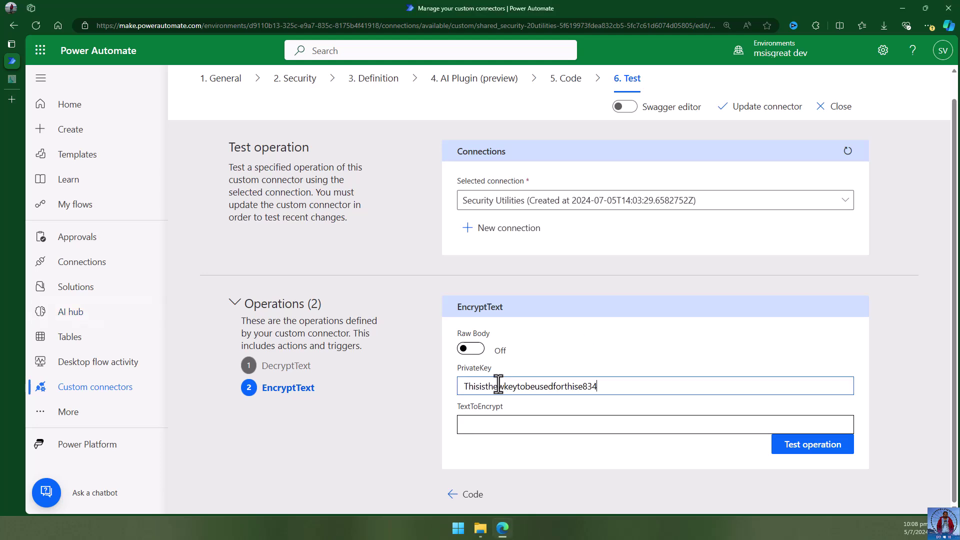
{"action": "left_click_drag", "start_coordinate": [593, 387], "coordinate": [456, 386]}
{"action": "key", "text": "ctrl+c"}
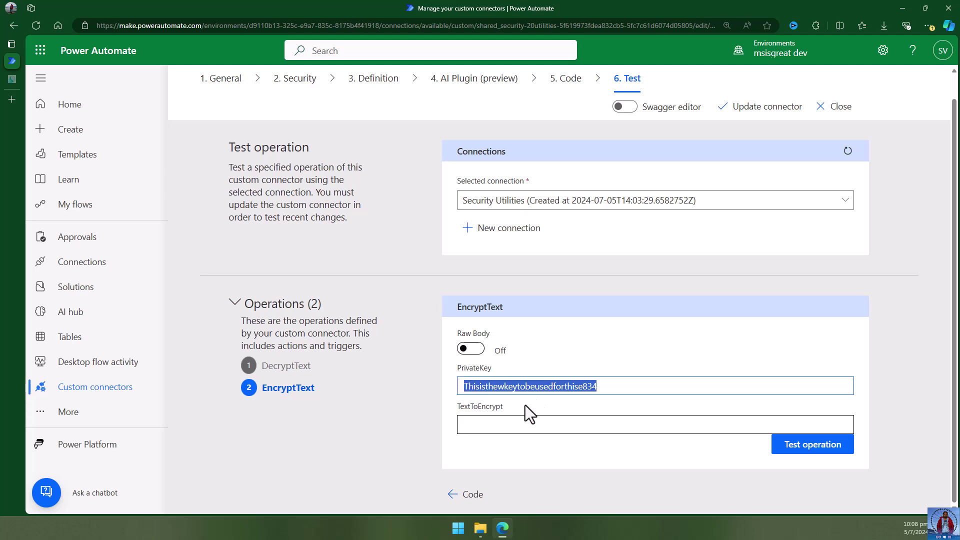
{"action": "left_click", "coordinate": [506, 424]}
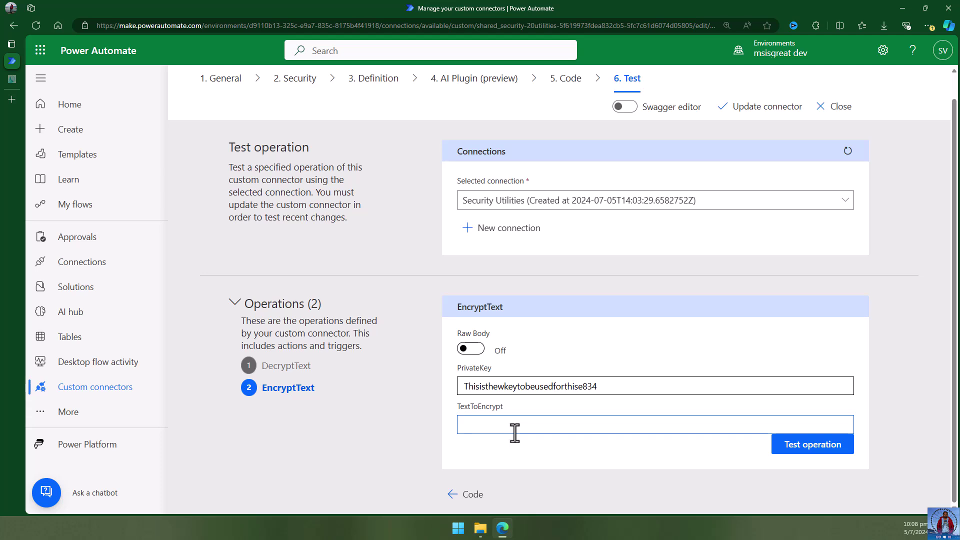
{"action": "type", "text": "msisgreat"}
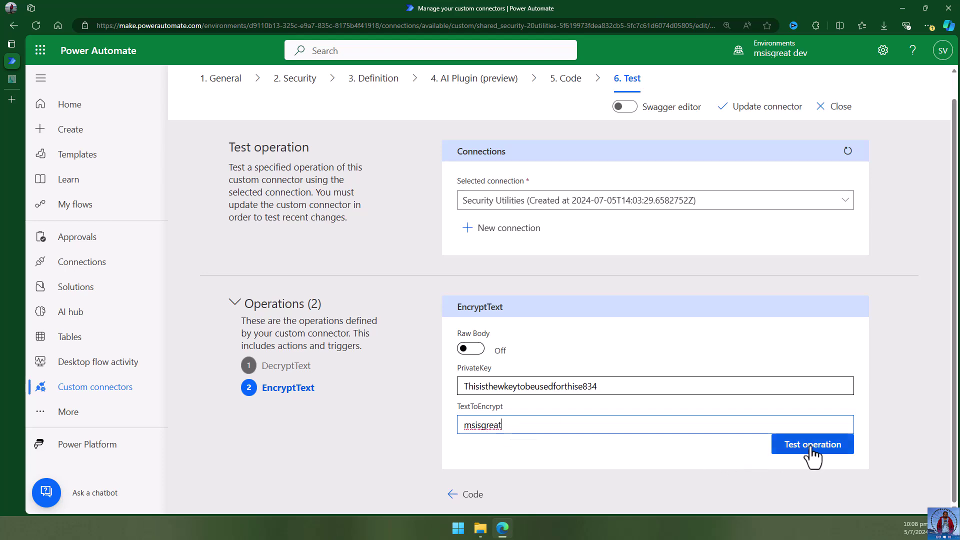
{"action": "left_click", "coordinate": [783, 445]}
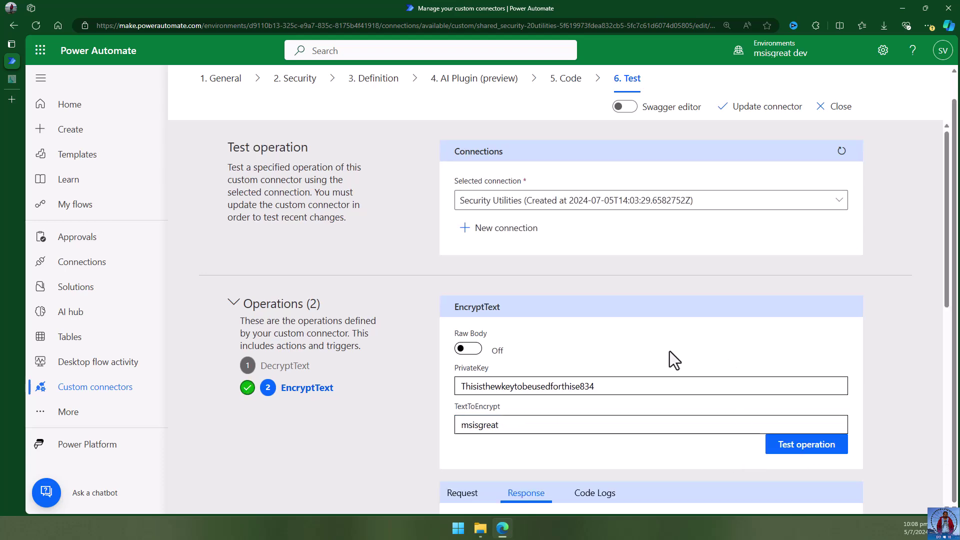
{"action": "scroll", "coordinate": [671, 351], "scroll_direction": "down", "scroll_amount": 4}
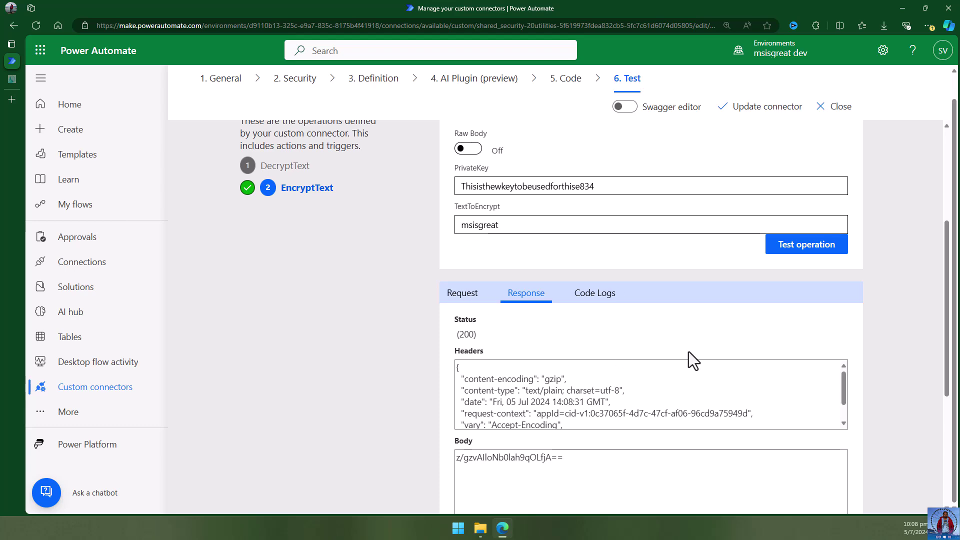
{"action": "scroll", "coordinate": [698, 350], "scroll_direction": "down", "scroll_amount": 1}
{"action": "scroll", "coordinate": [697, 350], "scroll_direction": "down", "scroll_amount": 1}
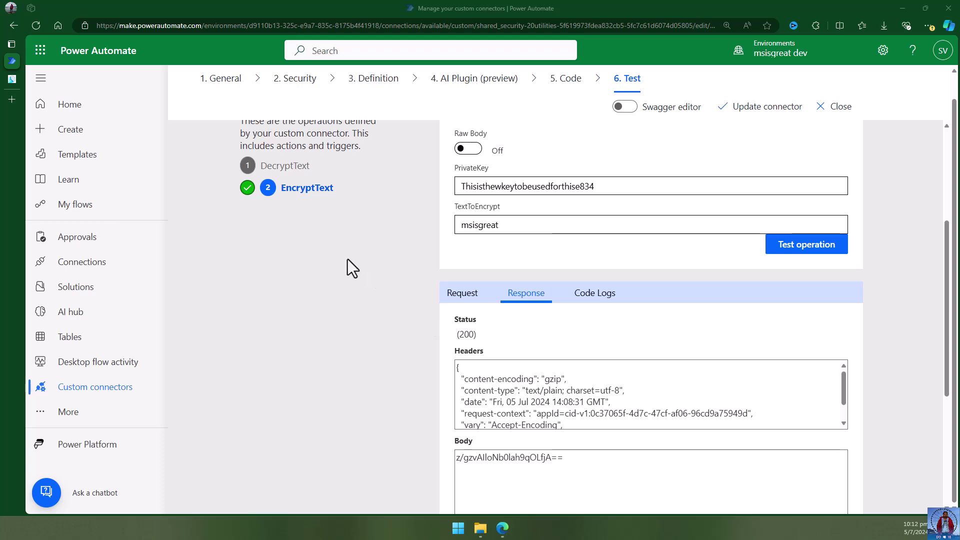
In the devglan AES tool, enter 'msisgreat' as plain text and set Key Size to 256.
{"action": "left_click", "coordinate": [11, 79]}
{"action": "left_click", "coordinate": [780, 119]}
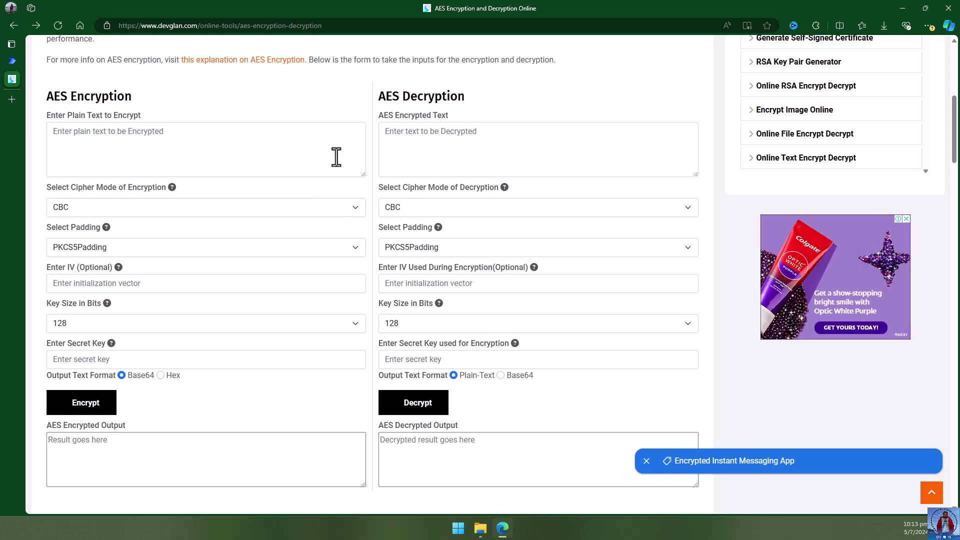
{"action": "left_click", "coordinate": [250, 150]}
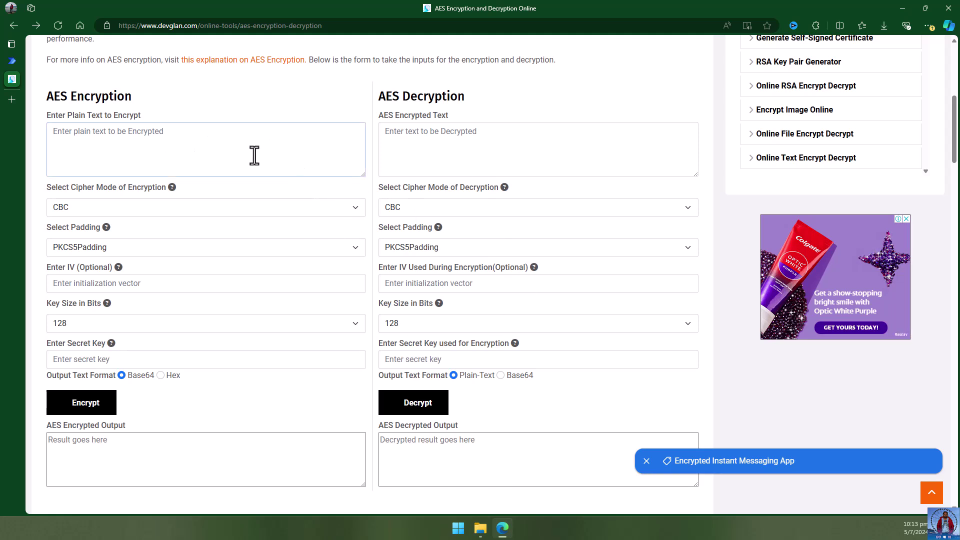
{"action": "type", "text": "msisgreat"}
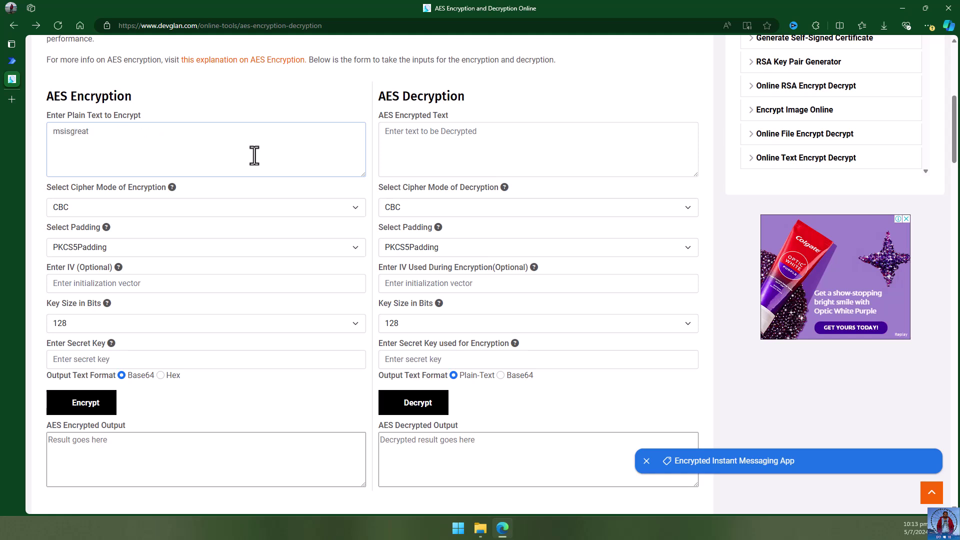
{"action": "left_click", "coordinate": [71, 285]}
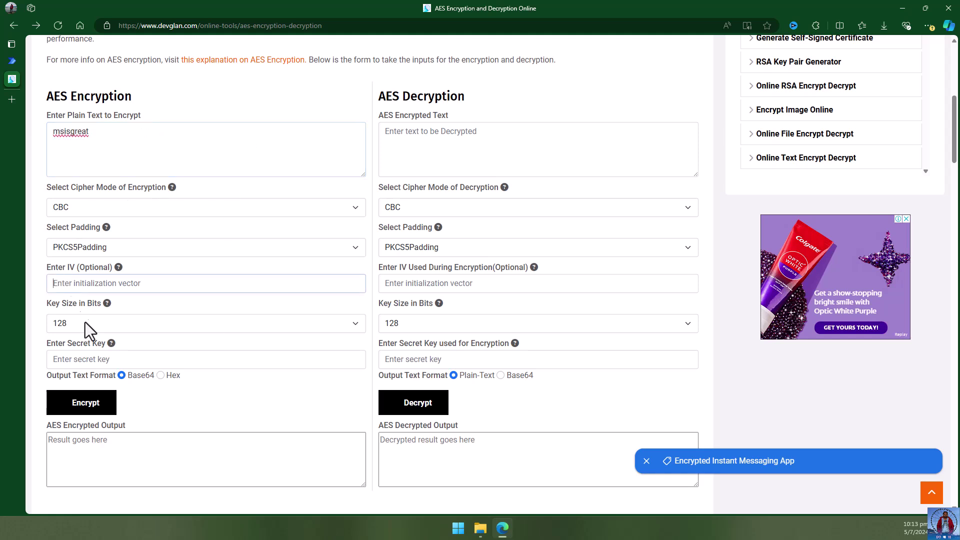
{"action": "left_click", "coordinate": [80, 324]}
{"action": "left_click", "coordinate": [74, 360]}
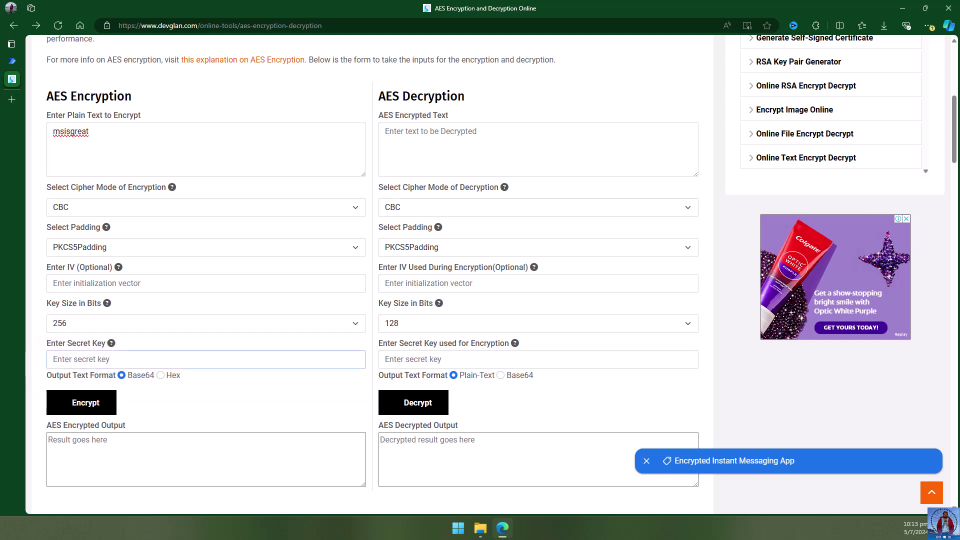
Paste the IV and secret key, encrypt, and select the encrypted output.
{"action": "left_click", "coordinate": [81, 284]}
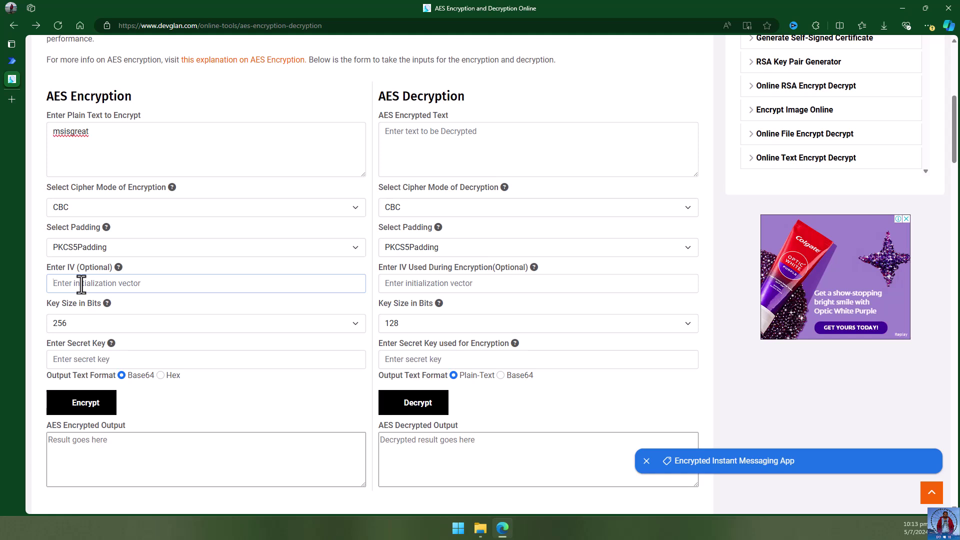
{"action": "type", "text": "Thisisivtext9273"}
{"action": "key", "text": "ctrl+a"}
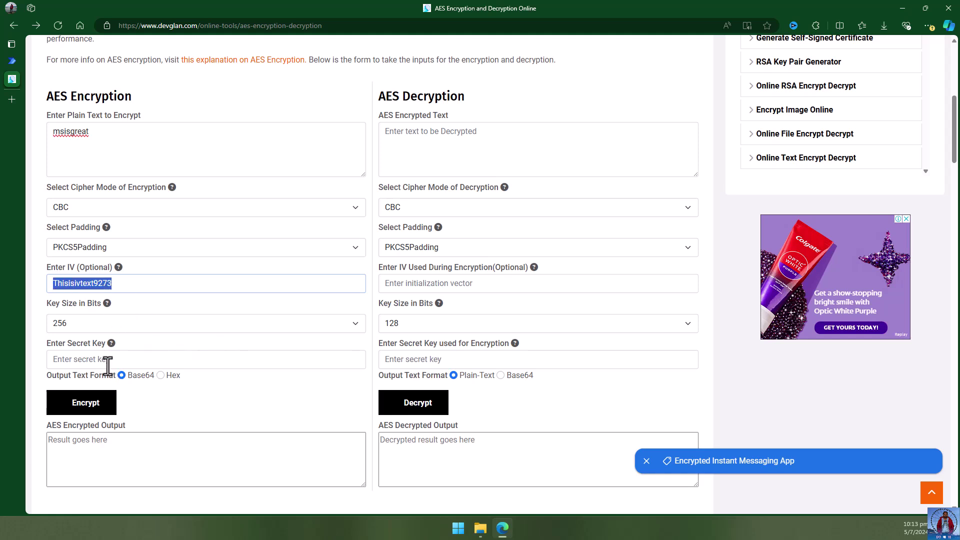
{"action": "left_click", "coordinate": [100, 359]}
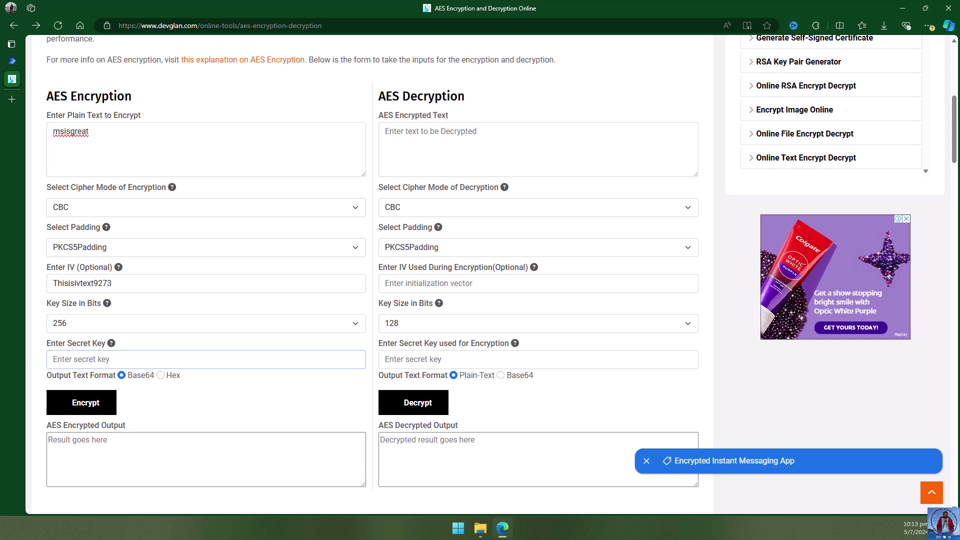
{"action": "key", "text": "alt+Tab"}
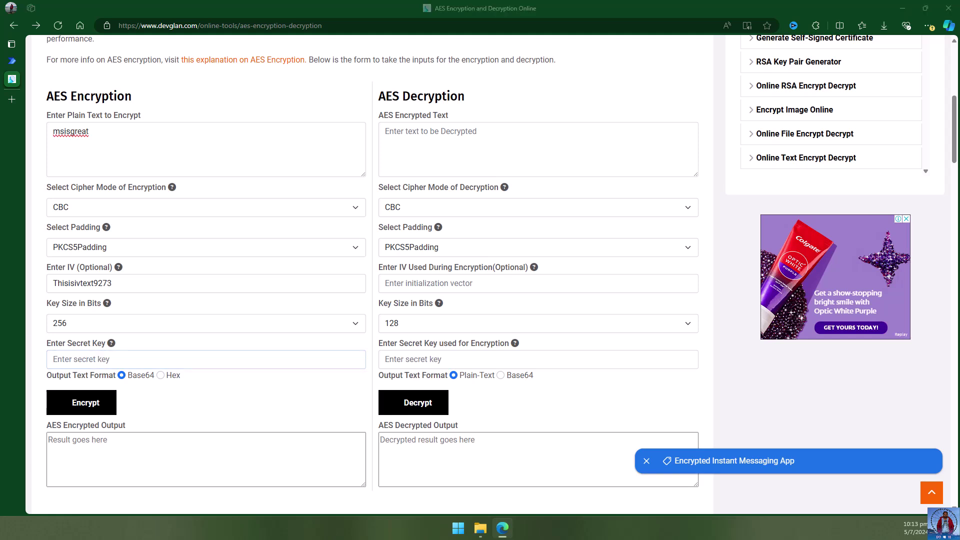
{"action": "left_click", "coordinate": [120, 358]}
{"action": "key", "text": "ctrl+v"}
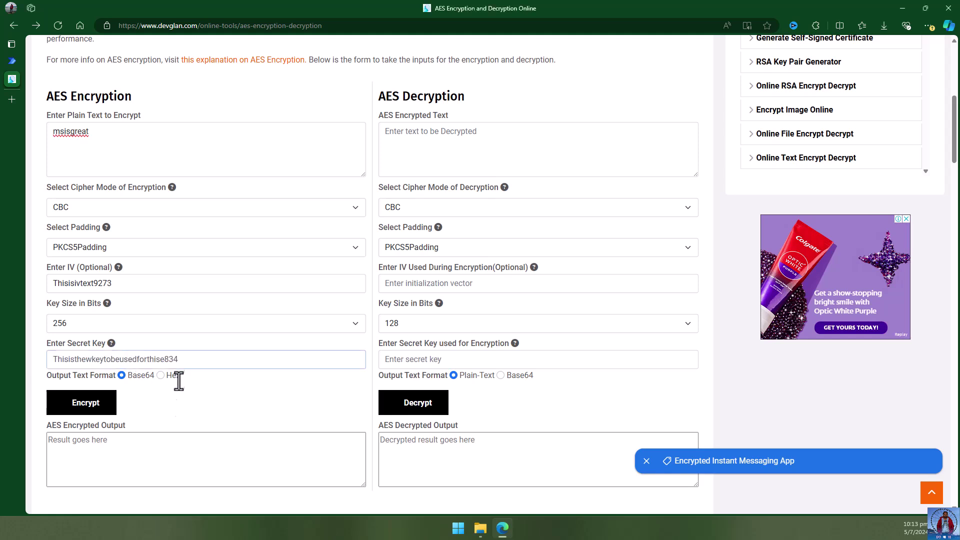
{"action": "left_click", "coordinate": [94, 406]}
{"action": "left_click", "coordinate": [95, 404]}
{"action": "left_click_drag", "start_coordinate": [154, 444], "coordinate": [35, 442]}
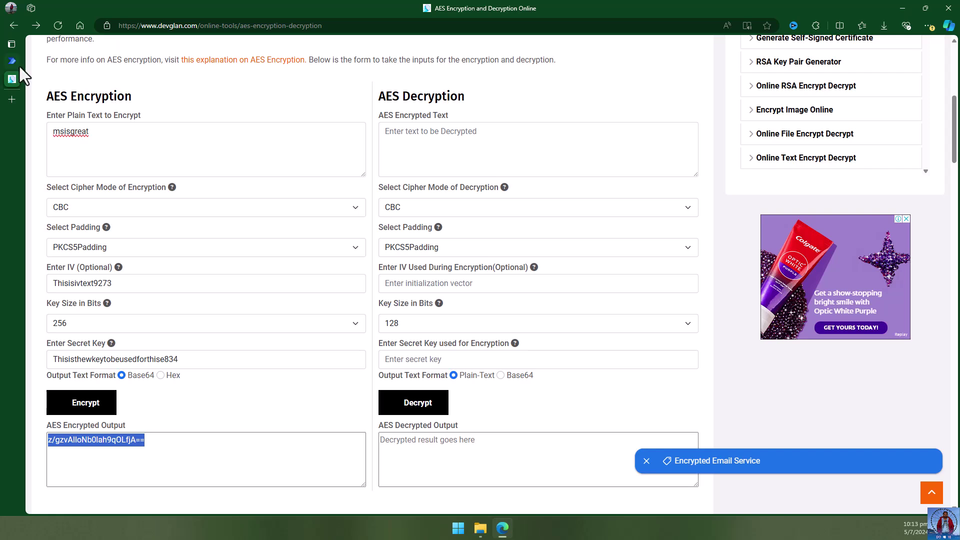
Move the AES tool into its own window and compare its output with the EncryptText response.
{"action": "left_click", "coordinate": [38, 62]}
{"action": "left_click_drag", "start_coordinate": [38, 78], "coordinate": [151, 175]}
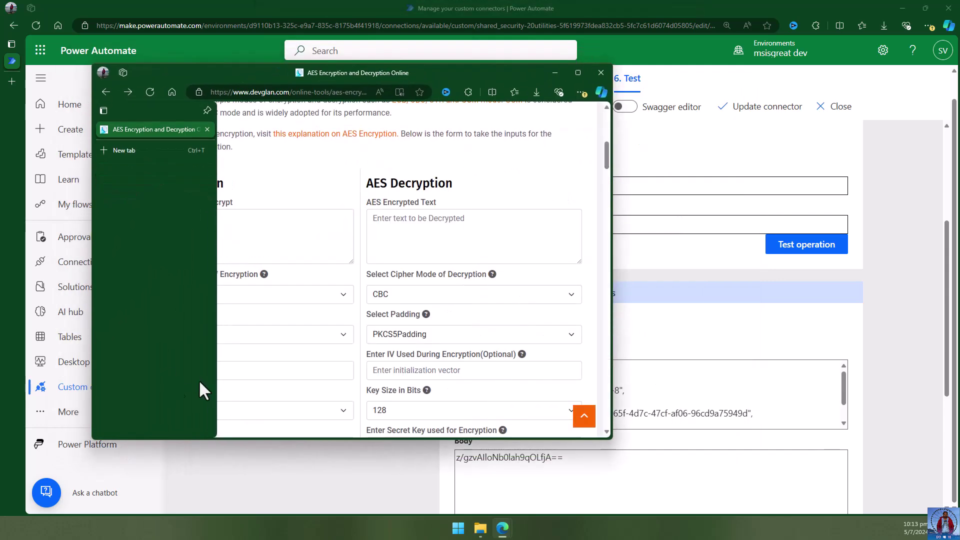
{"action": "scroll", "coordinate": [307, 312], "scroll_direction": "down", "scroll_amount": 7}
{"action": "scroll", "coordinate": [307, 312], "scroll_direction": "up", "scroll_amount": 3}
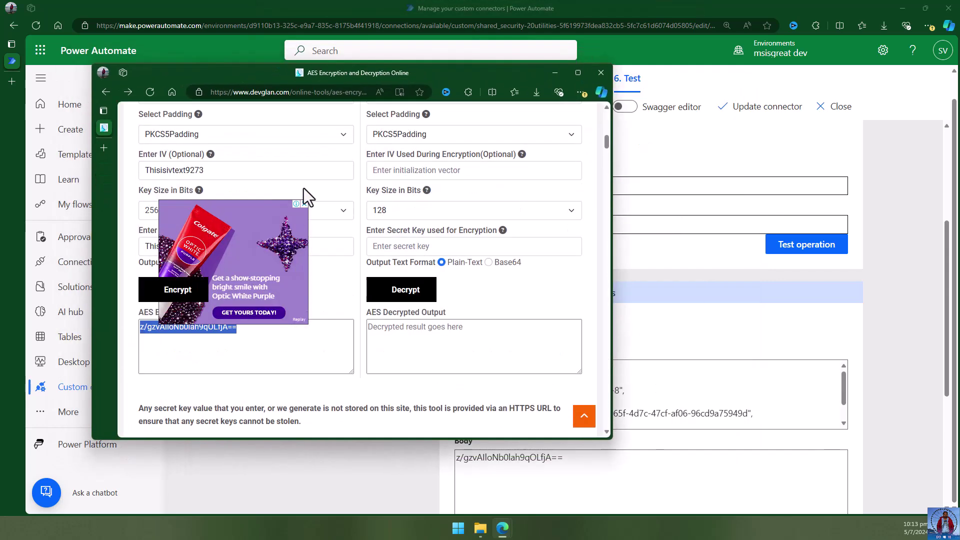
{"action": "left_click", "coordinate": [303, 204]}
{"action": "left_click_drag", "start_coordinate": [220, 326], "coordinate": [270, 349]}
{"action": "scroll", "coordinate": [298, 349], "scroll_direction": "up", "scroll_amount": 1}
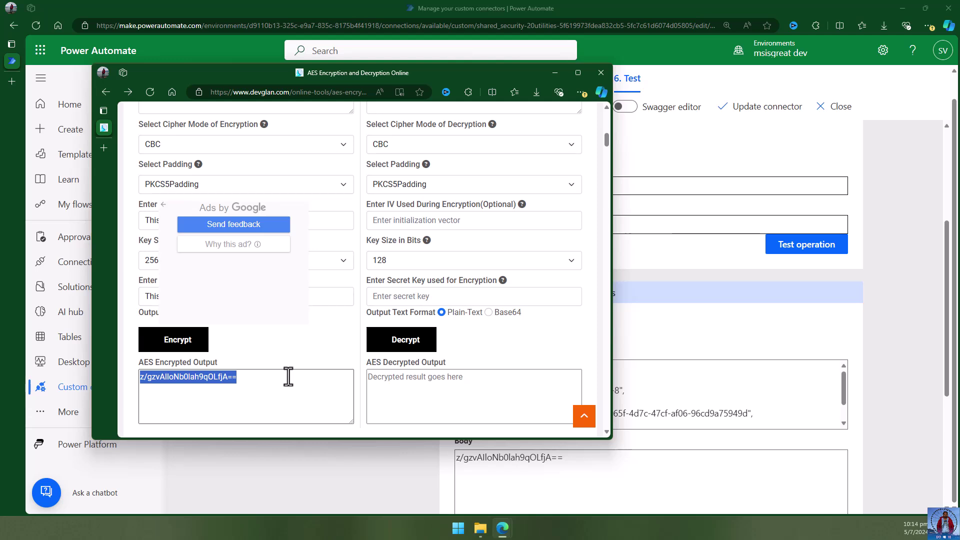
{"action": "left_click", "coordinate": [575, 72]}
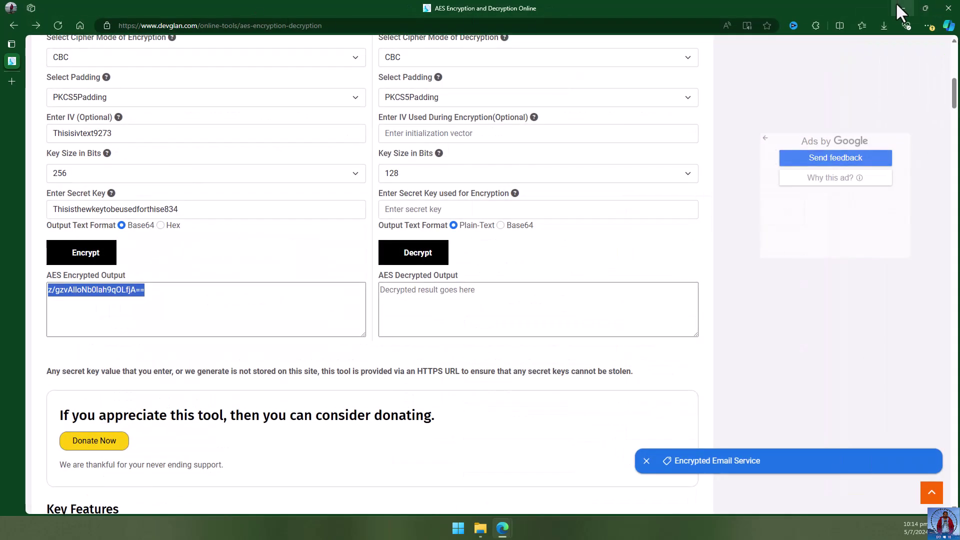
{"action": "left_click_drag", "start_coordinate": [153, 292], "coordinate": [37, 292]}
{"action": "key", "text": "ctrl+c"}
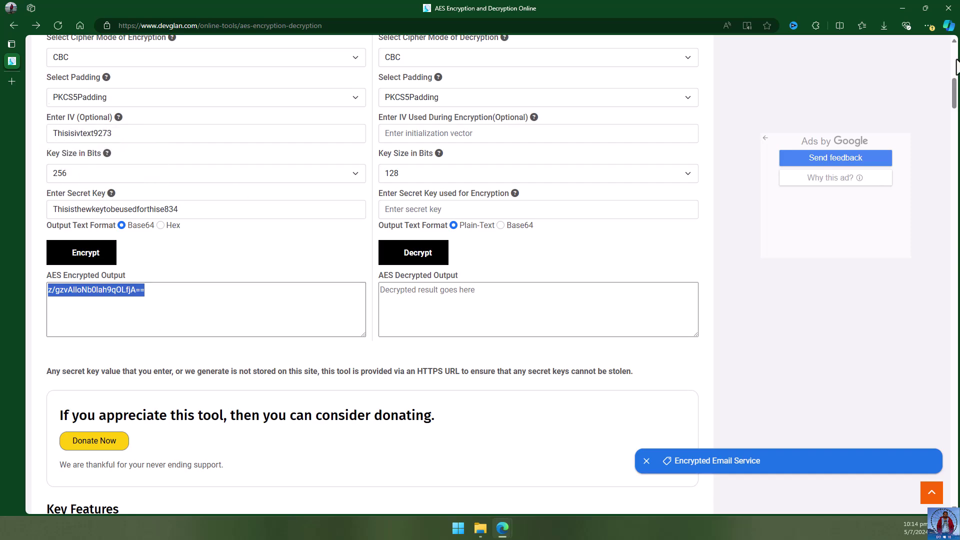
{"action": "left_click_drag", "start_coordinate": [779, 5], "coordinate": [807, 148]}
Test DecryptText with the ciphertext and private key, returning status 200 and body 'msisgreat'.
{"action": "left_click", "coordinate": [351, 278]}
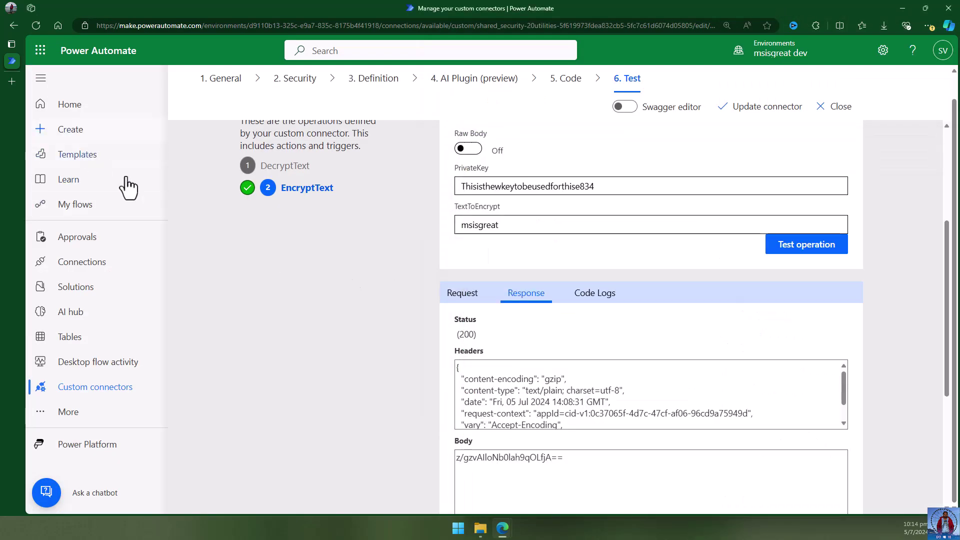
{"action": "left_click", "coordinate": [286, 169]}
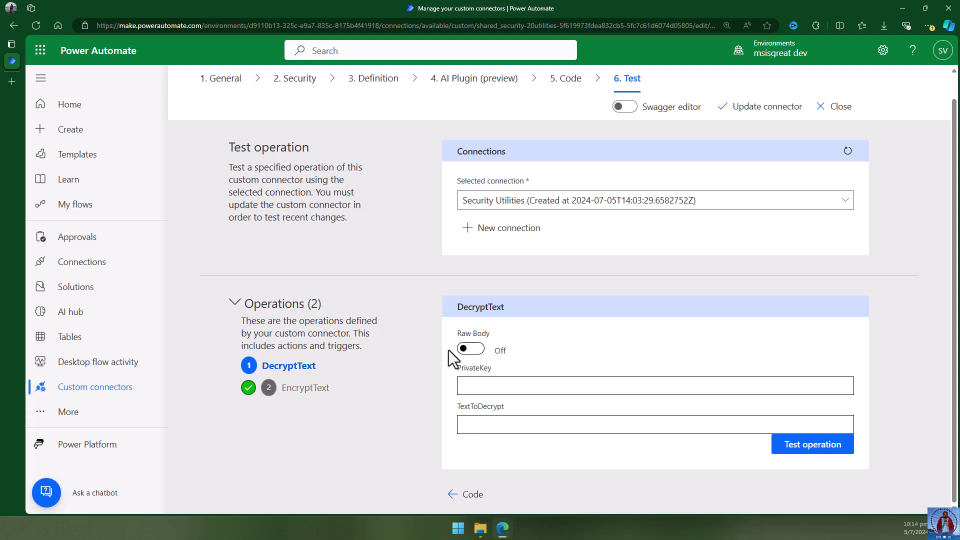
{"action": "left_click", "coordinate": [514, 425]}
{"action": "key", "text": "ctrl+v"}
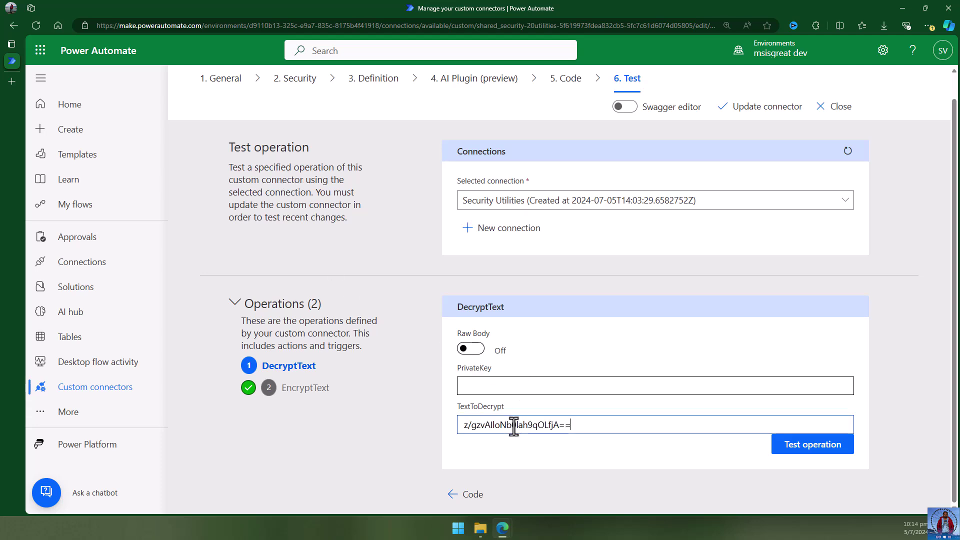
{"action": "left_click", "coordinate": [520, 385]}
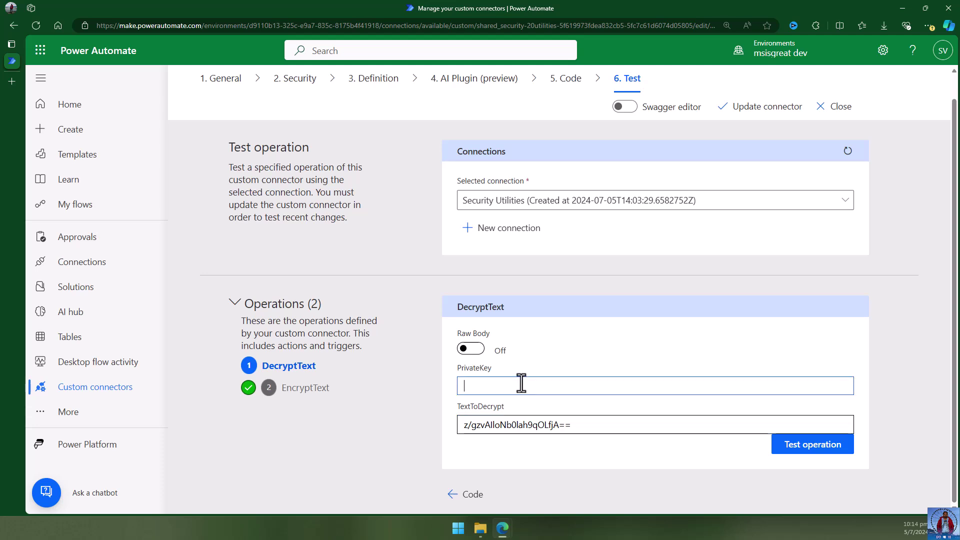
{"action": "key", "text": "alt+Tab"}
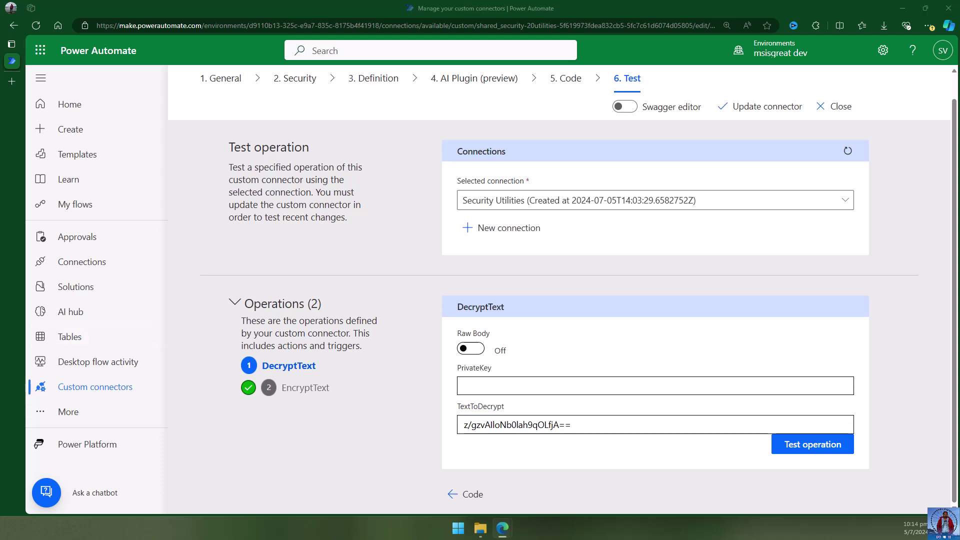
{"action": "left_click", "coordinate": [509, 385]}
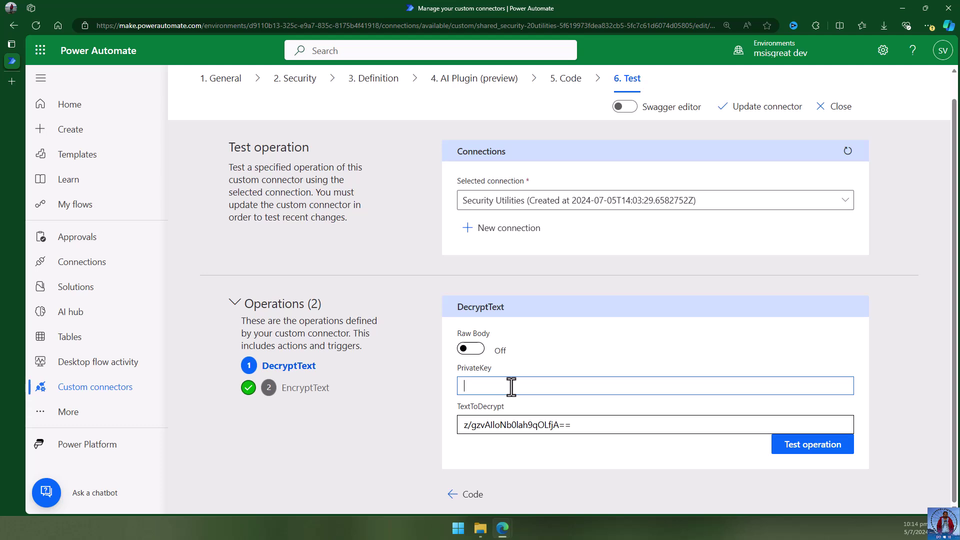
{"action": "type", "text": "Thisisthewkeytobeusedforthise834"}
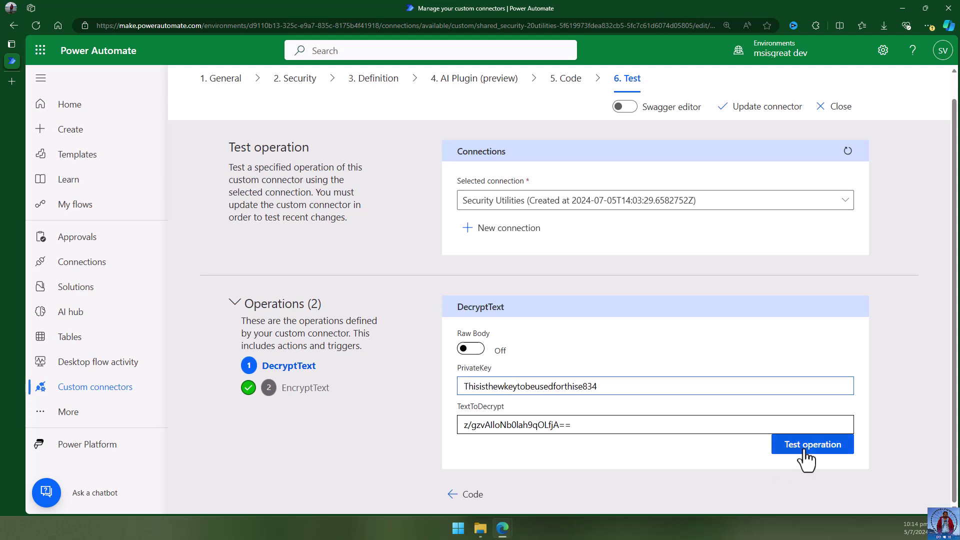
{"action": "left_click", "coordinate": [805, 448]}
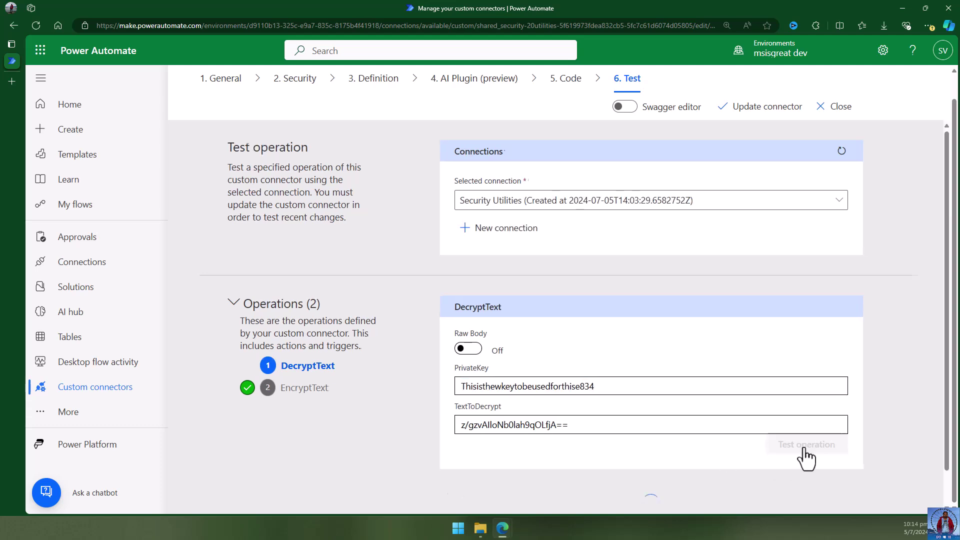
{"action": "scroll", "coordinate": [877, 406], "scroll_direction": "down", "scroll_amount": 6}
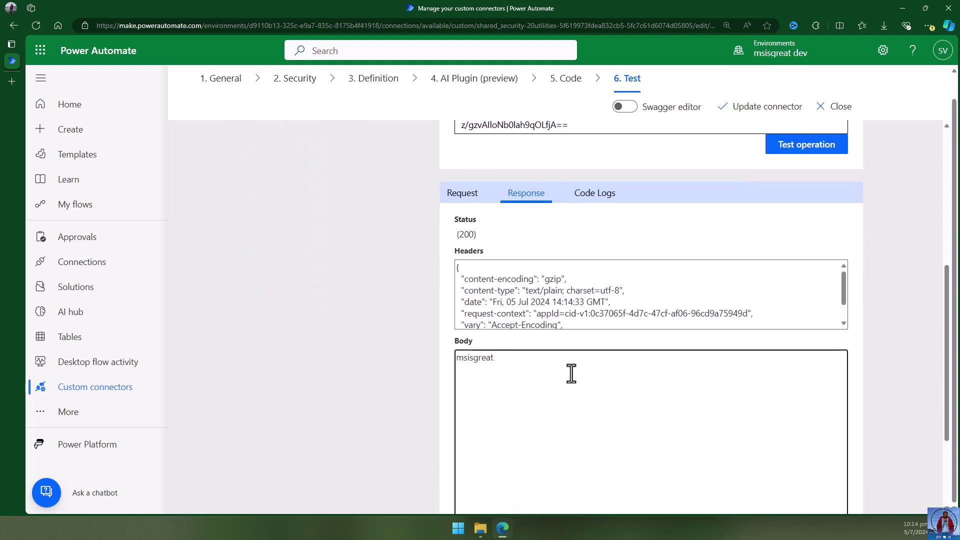
{"action": "scroll", "coordinate": [571, 373], "scroll_direction": "up", "scroll_amount": 2}
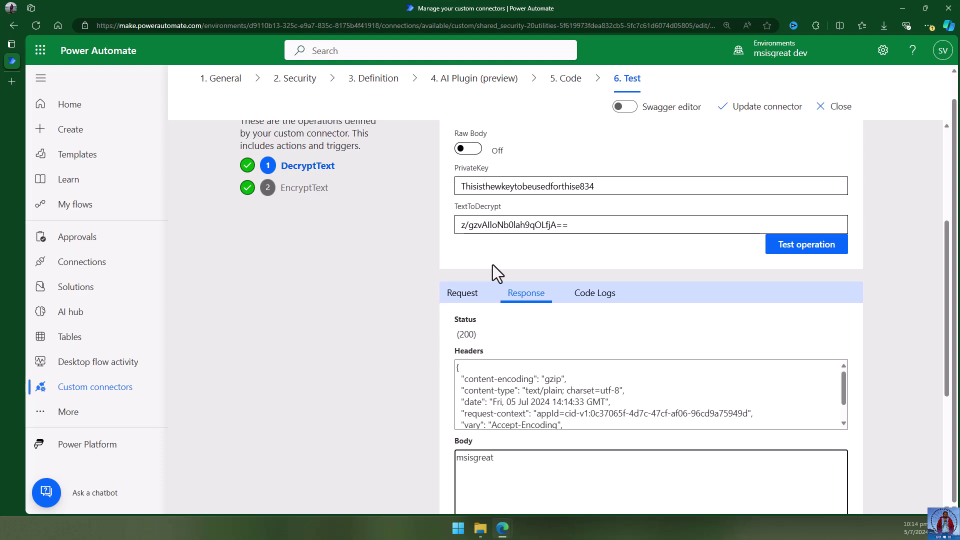
Create an instant cloud flow named 'Security Youtube Video' using the Manually trigger a flow trigger.
{"action": "left_click", "coordinate": [831, 107]}
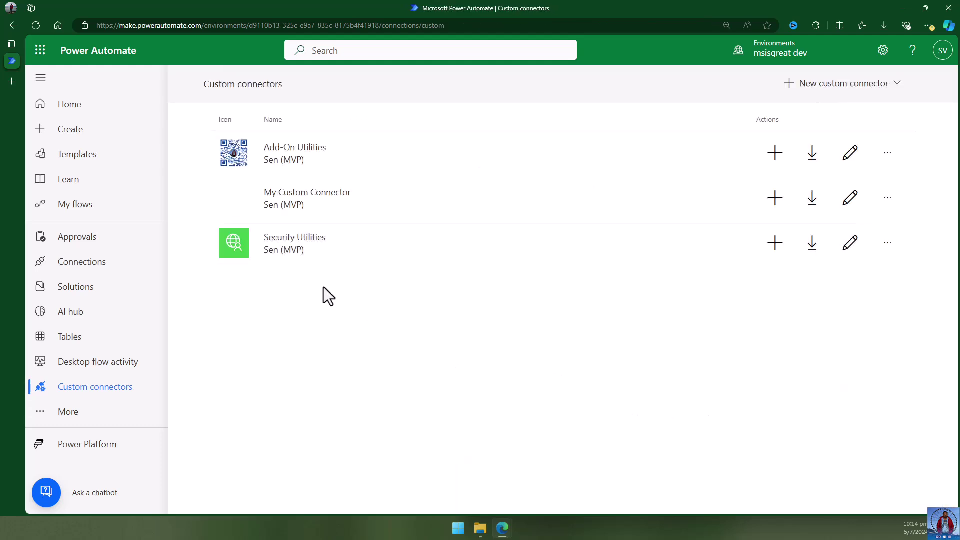
{"action": "left_click", "coordinate": [90, 213]}
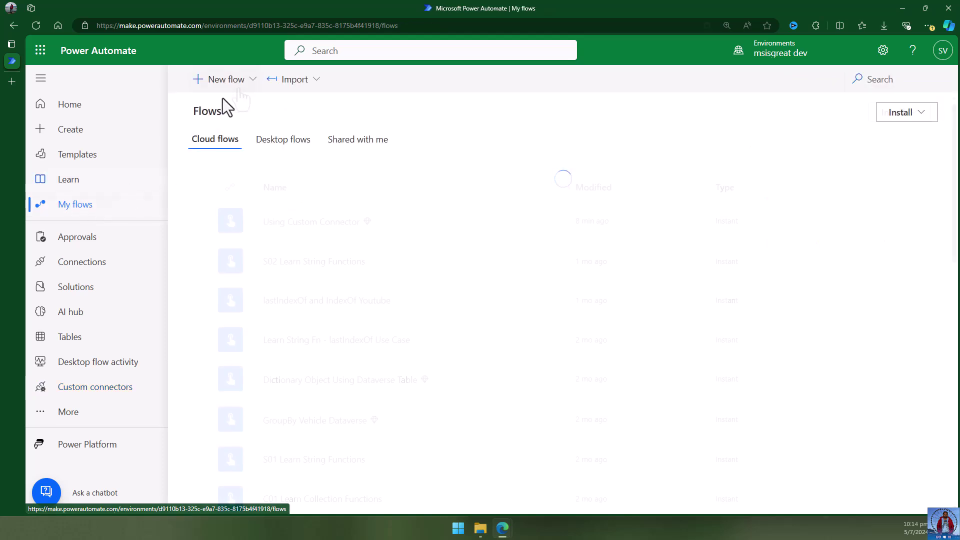
{"action": "left_click", "coordinate": [223, 83]}
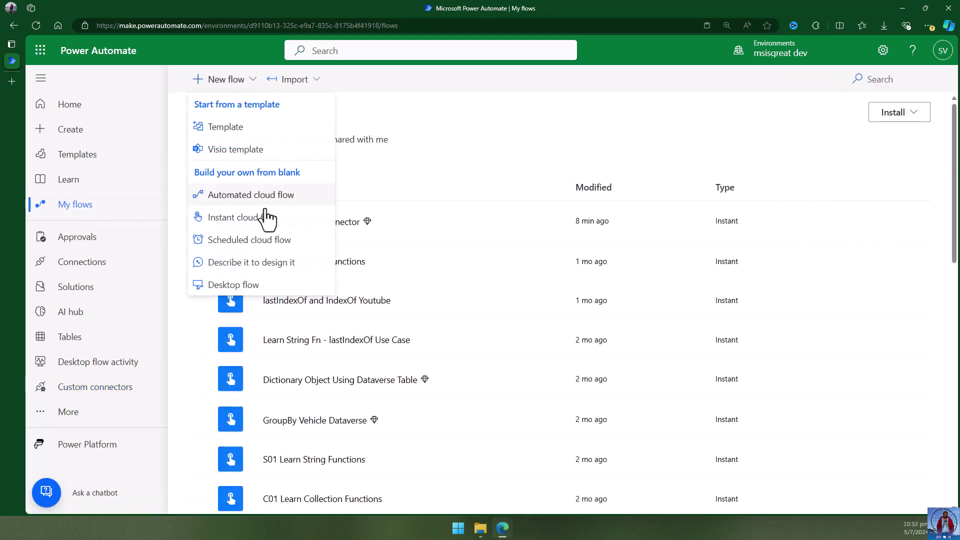
{"action": "left_click", "coordinate": [267, 216]}
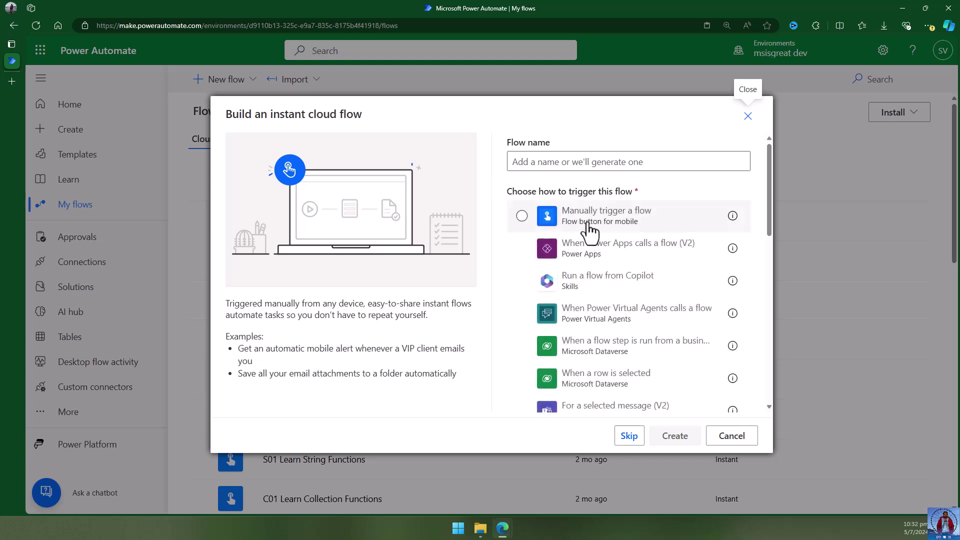
{"action": "left_click", "coordinate": [581, 231]}
{"action": "left_click", "coordinate": [575, 159]}
{"action": "type", "text": "Security Youtube Video"}
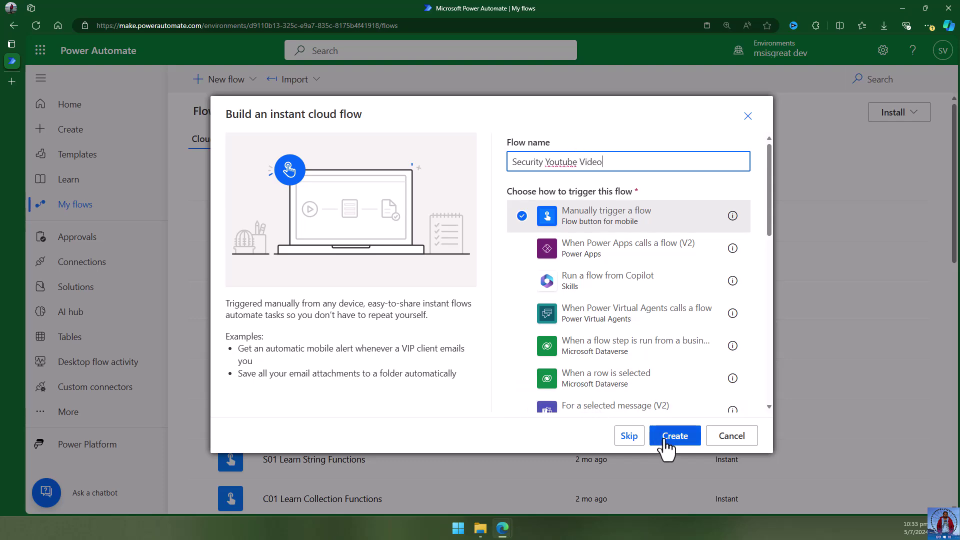
{"action": "left_click", "coordinate": [672, 439]}
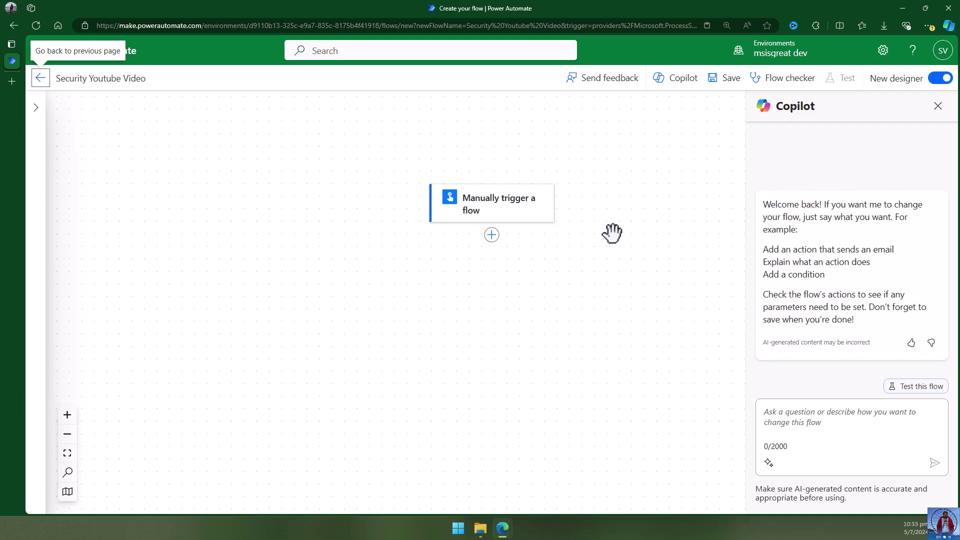
Search 'se', filter Runtime to Custom, and add Security Utilities' EncryptText after the trigger.
{"action": "left_click", "coordinate": [938, 106]}
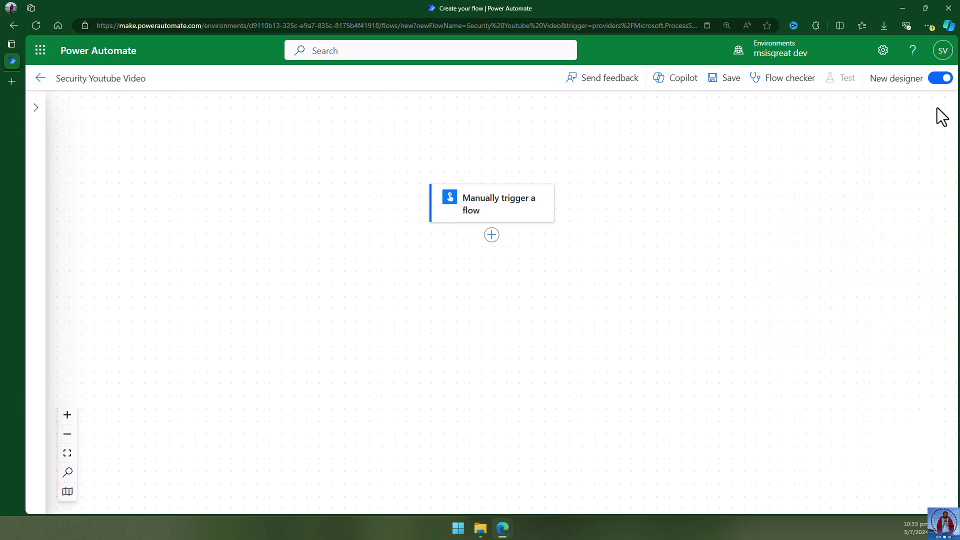
{"action": "left_click", "coordinate": [491, 235]}
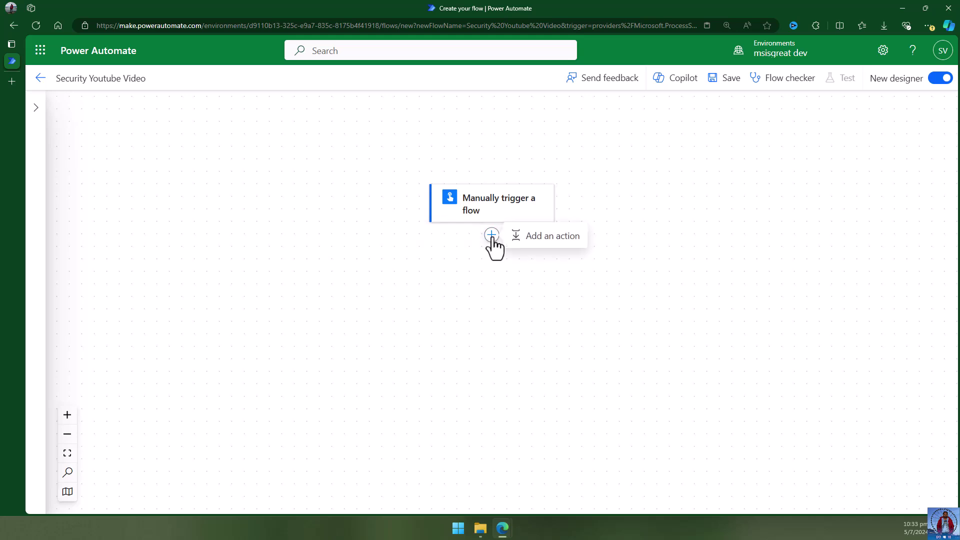
{"action": "left_click", "coordinate": [547, 246]}
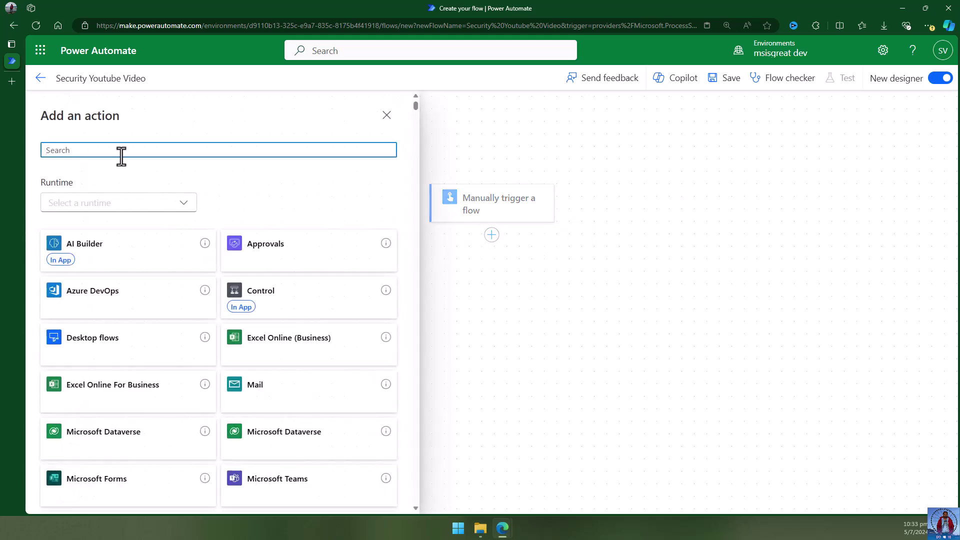
{"action": "type", "text": "security"}
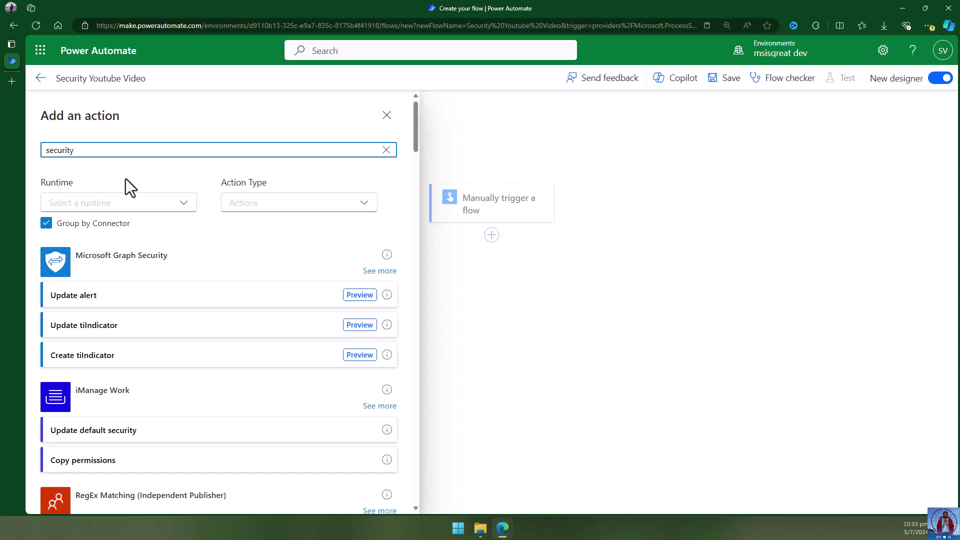
{"action": "left_click", "coordinate": [126, 213]}
{"action": "left_click", "coordinate": [53, 311]}
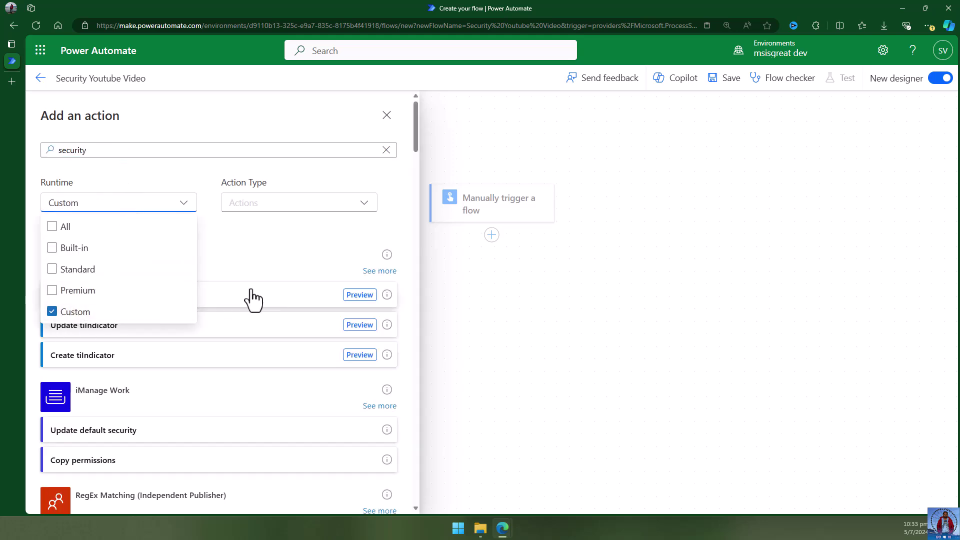
{"action": "left_click", "coordinate": [264, 356]}
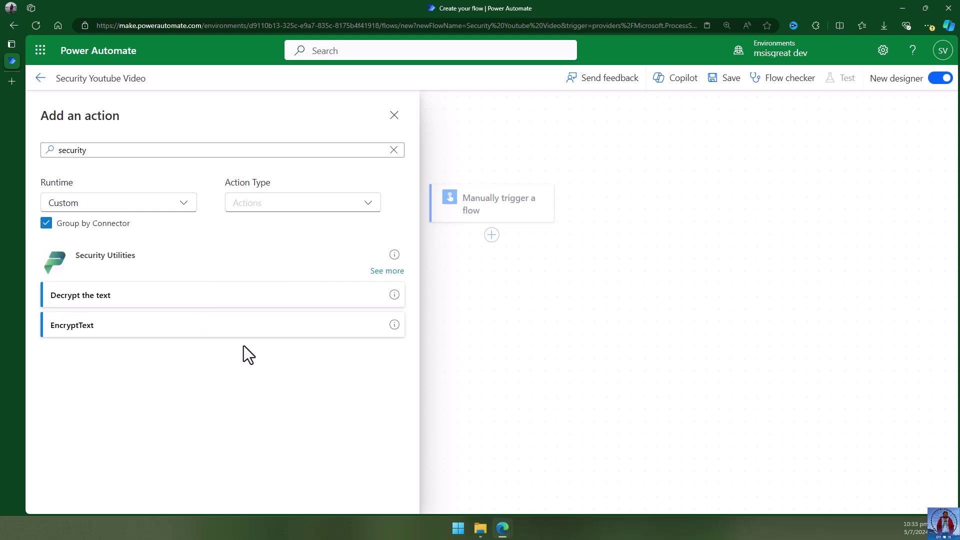
{"action": "left_click", "coordinate": [114, 329]}
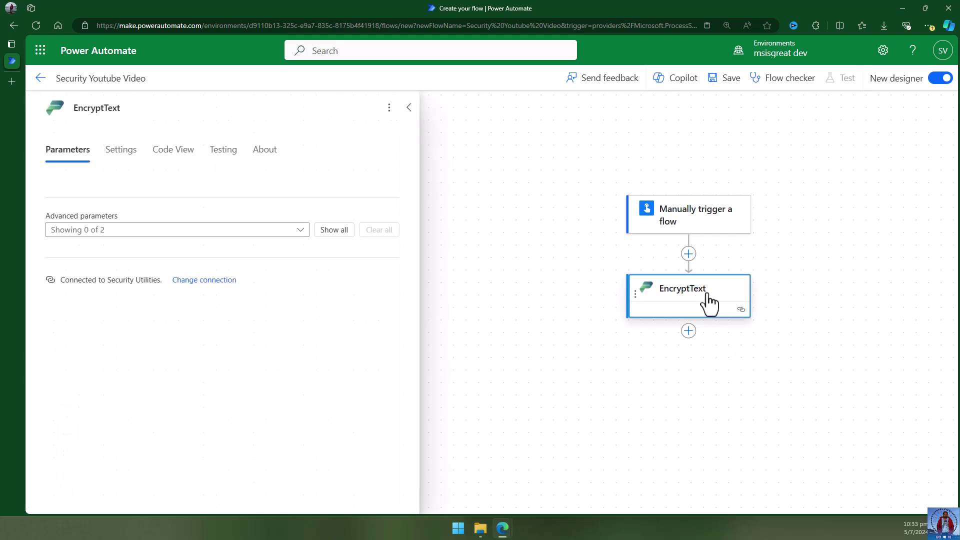
Fill EncryptText's PrivateKey with the pasted key and TextToEncrypt with 'msisgreat'.
{"action": "left_click", "coordinate": [331, 232]}
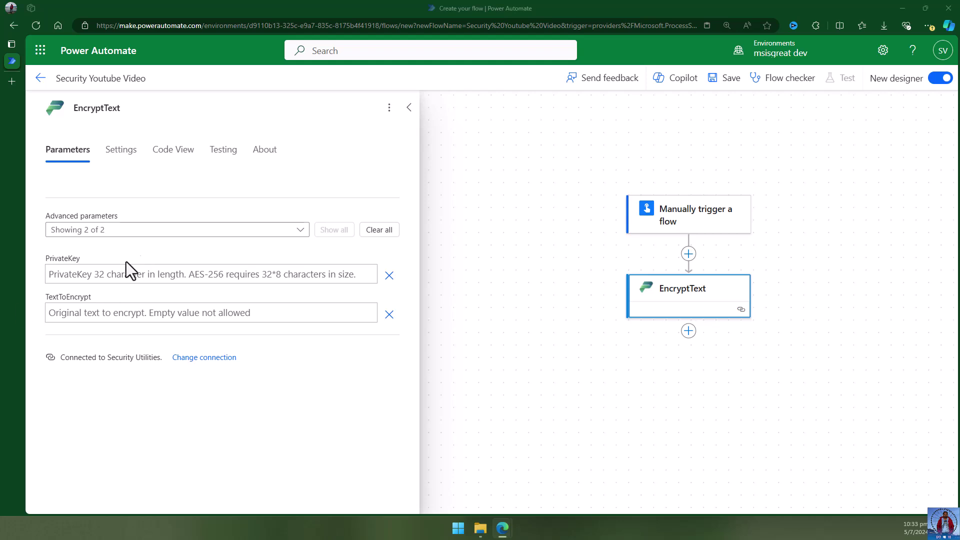
{"action": "left_click", "coordinate": [105, 271]}
{"action": "type", "text": "Thisisthewkeytobeusedforthise834"}
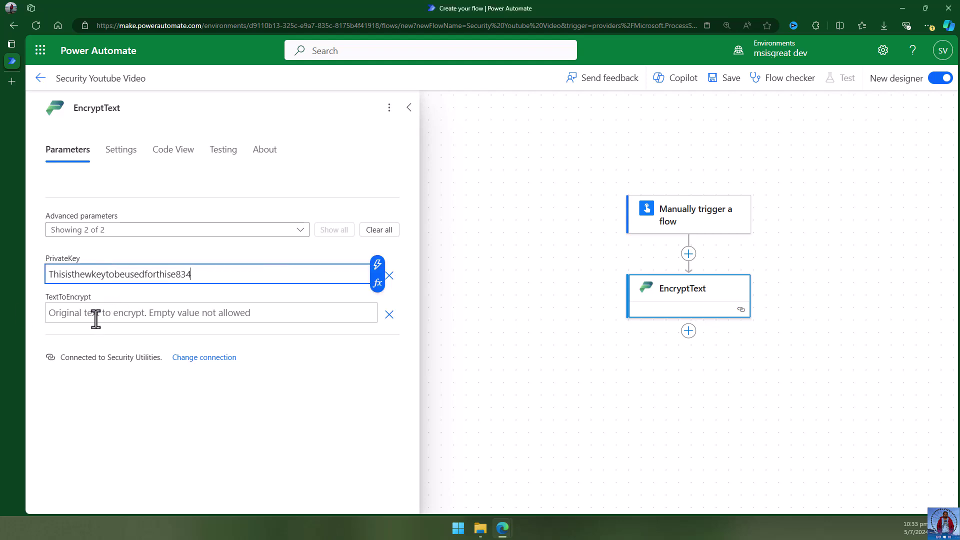
{"action": "left_click", "coordinate": [96, 318]}
{"action": "type", "text": "msisgreat"}
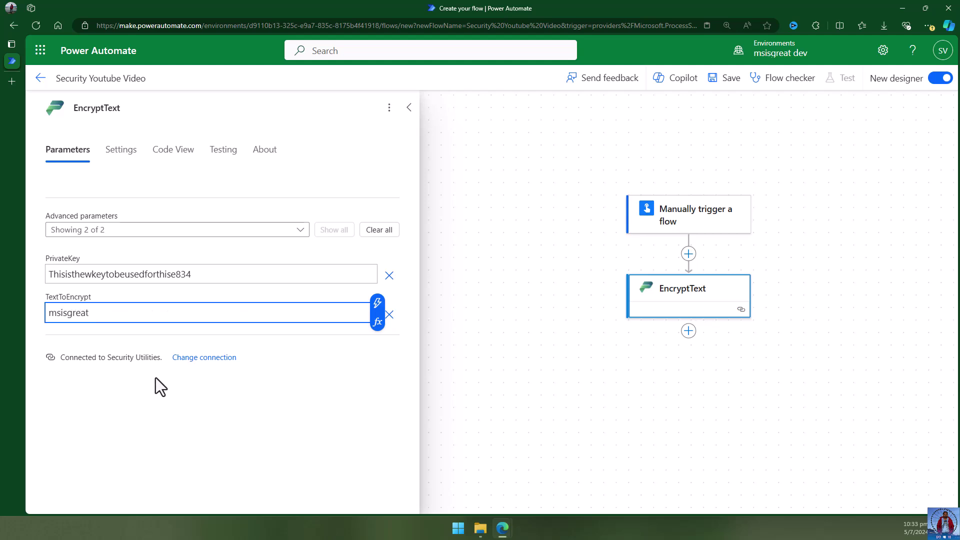
{"action": "left_click", "coordinate": [161, 386]}
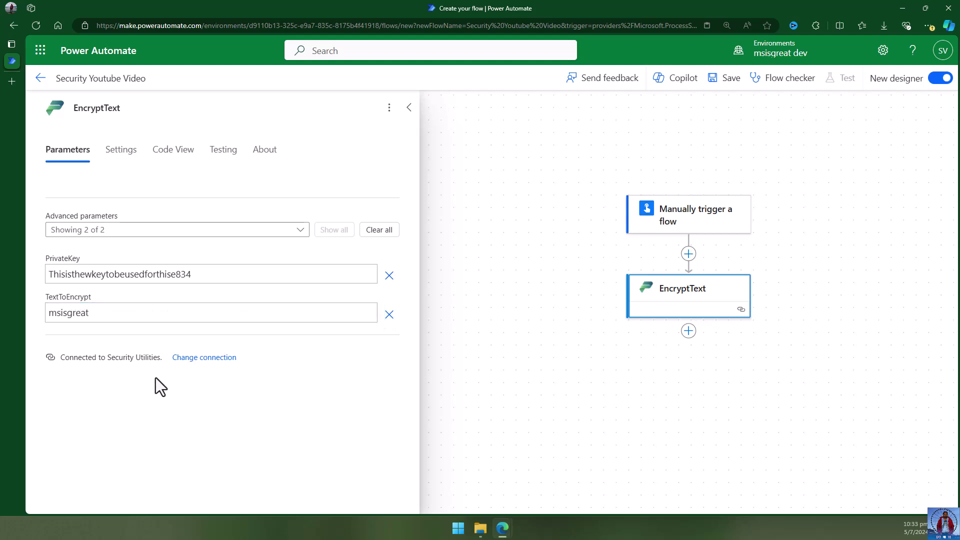
{"action": "left_click", "coordinate": [531, 286]}
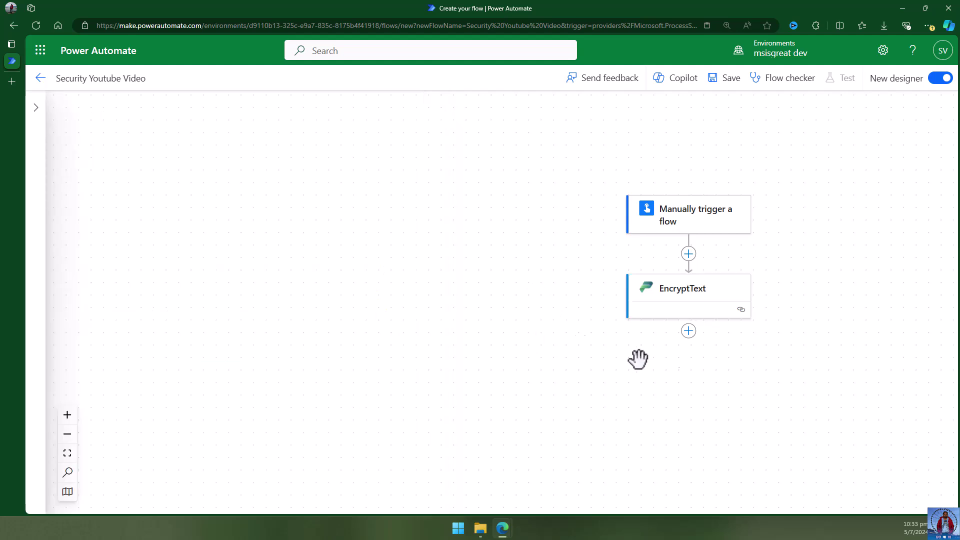
{"action": "left_click_drag", "start_coordinate": [542, 257], "coordinate": [419, 220]}
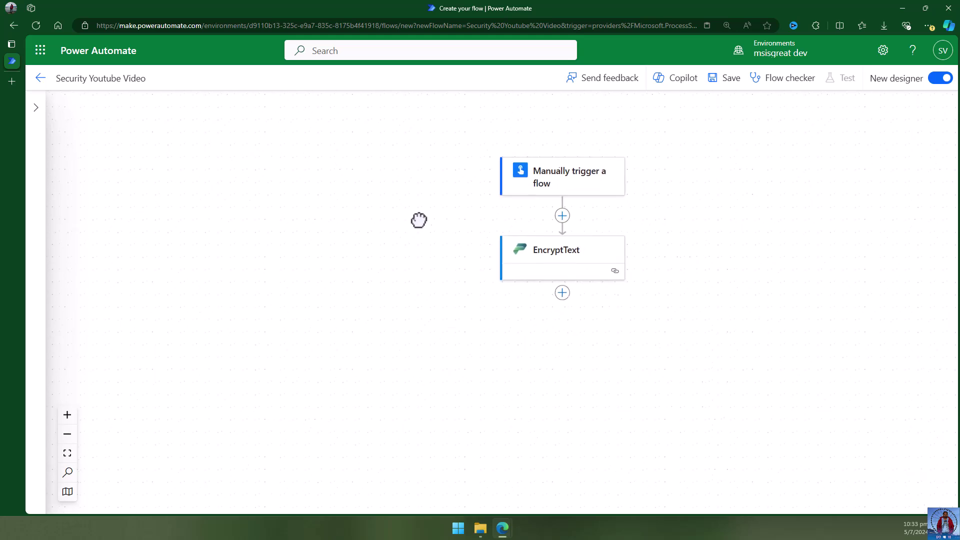
{"action": "left_click", "coordinate": [548, 292]}
Search 'security', filter to custom connectors, and add Decrypt the text below EncryptText.
{"action": "left_click", "coordinate": [608, 297]}
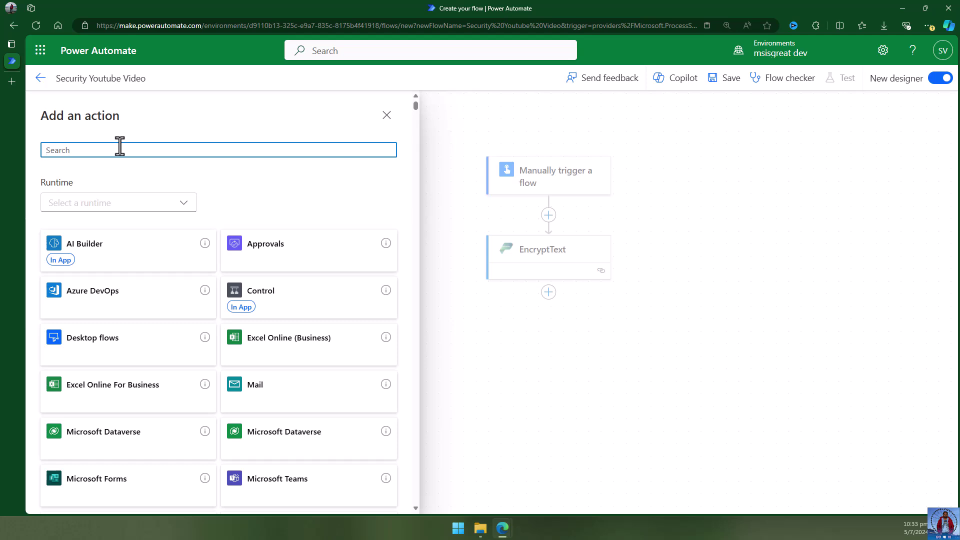
{"action": "type", "text": "security"}
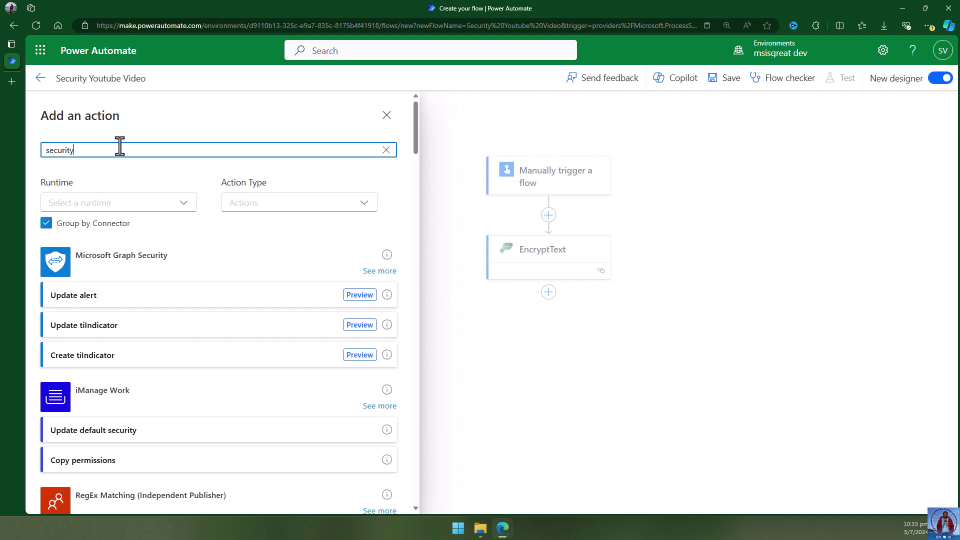
{"action": "left_click", "coordinate": [103, 202]}
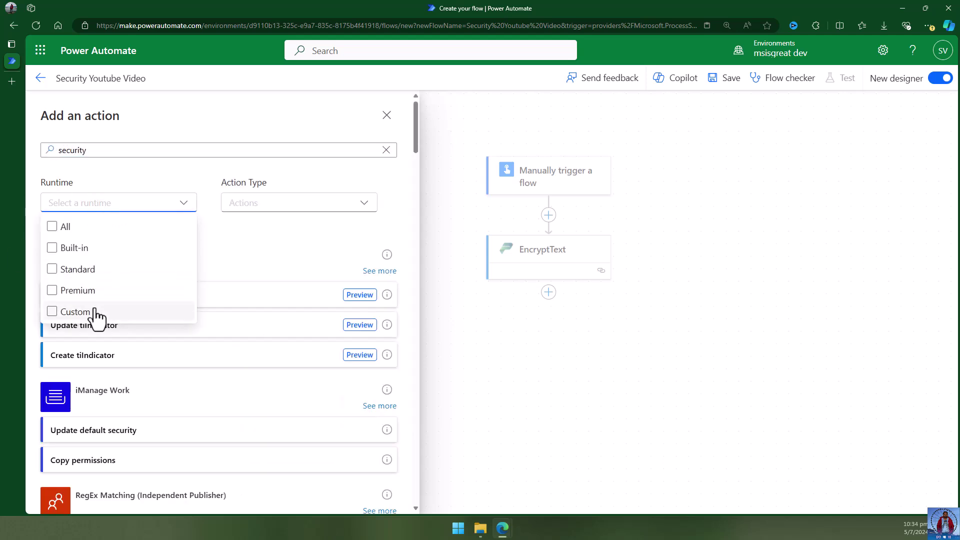
{"action": "left_click", "coordinate": [122, 311]}
{"action": "left_click", "coordinate": [259, 270]}
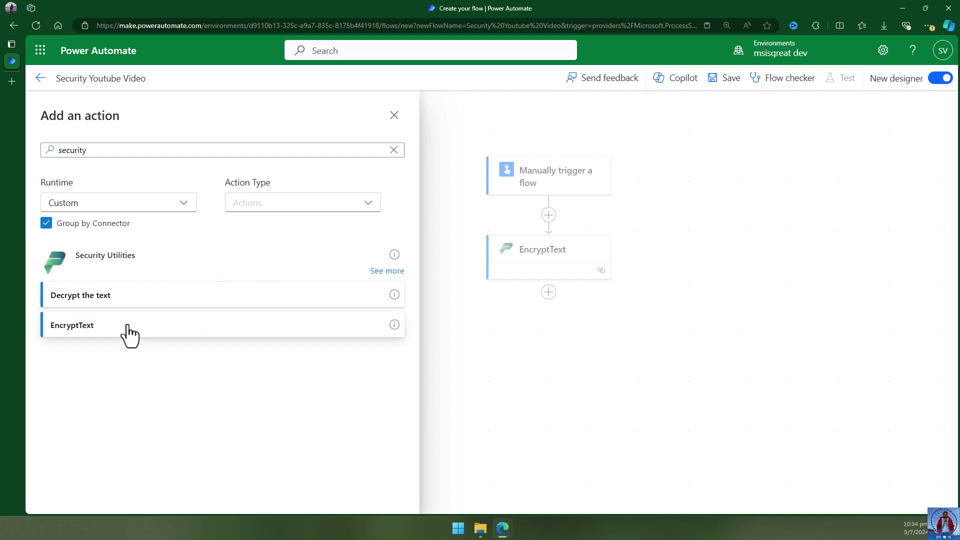
{"action": "left_click", "coordinate": [129, 301]}
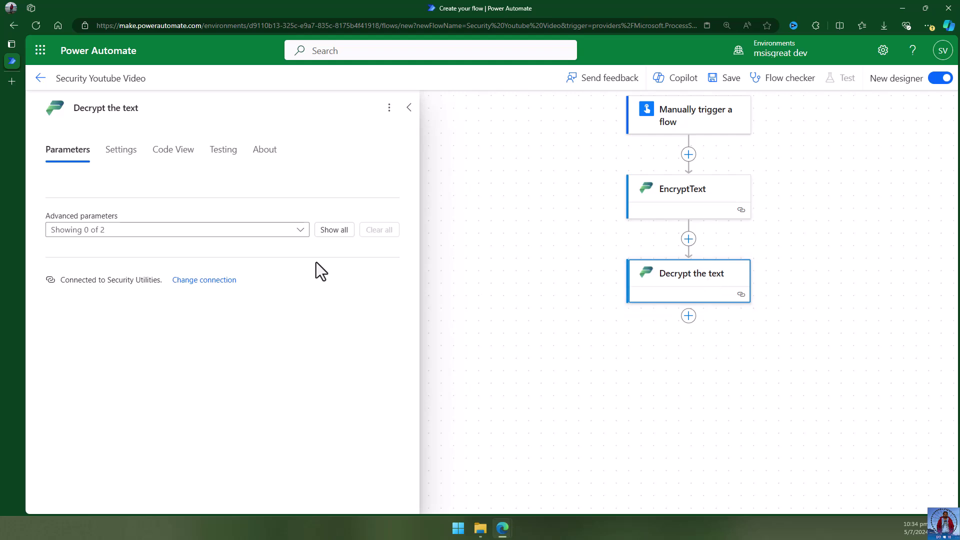
Set Decrypt the text's PrivateKey to the pasted key and TextToDecrypt to EncryptText's Body.
{"action": "left_click", "coordinate": [332, 231]}
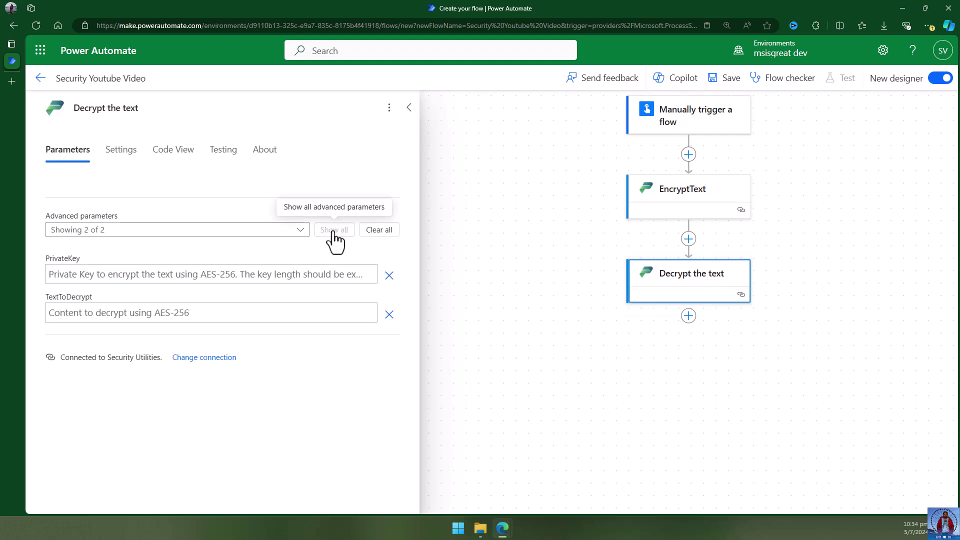
{"action": "left_click", "coordinate": [141, 274]}
{"action": "key", "text": "alt+Tab"}
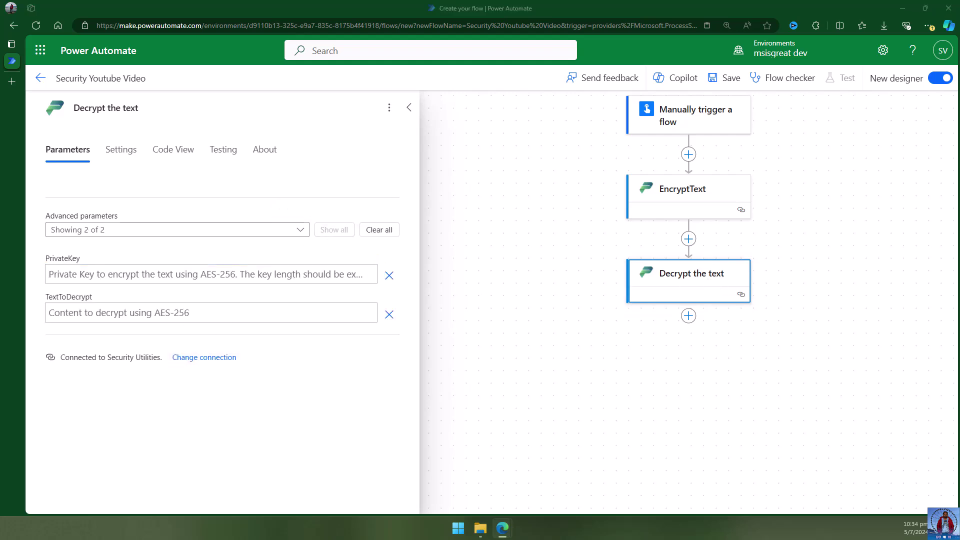
{"action": "left_click", "coordinate": [104, 272]}
{"action": "type", "text": "Thisisthewkeytobeusedforthise834"}
{"action": "left_click", "coordinate": [101, 314]}
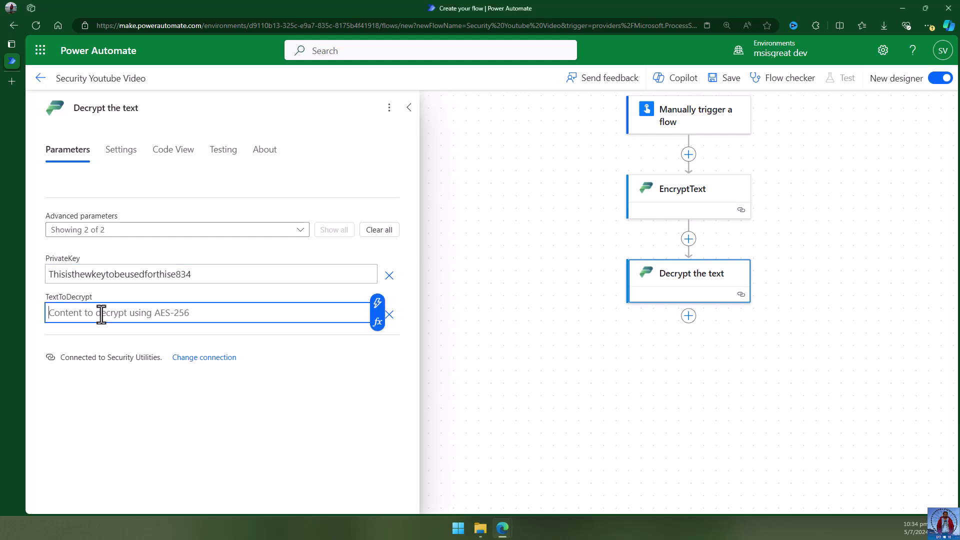
{"action": "left_click", "coordinate": [379, 305]}
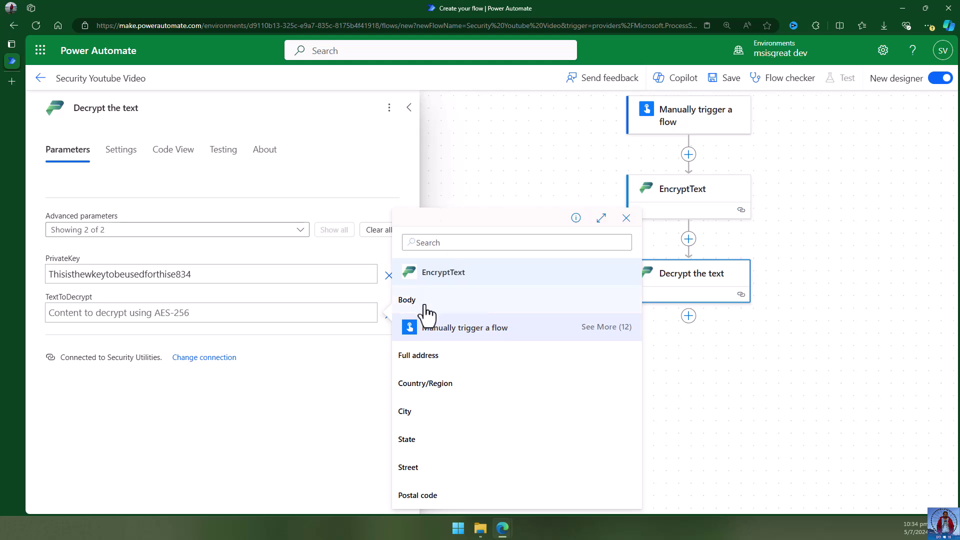
{"action": "left_click", "coordinate": [421, 301]}
{"action": "left_click", "coordinate": [349, 418]}
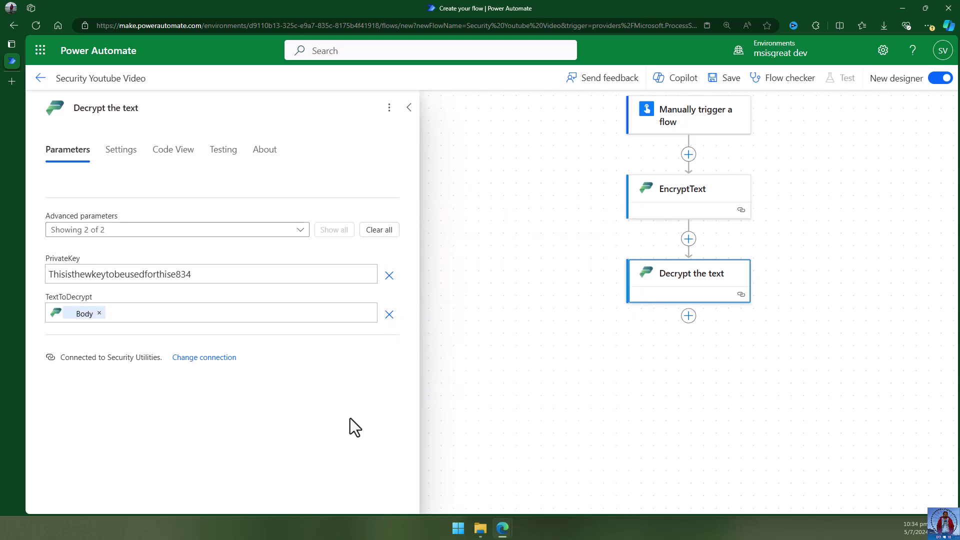
Start adding a new action after Decrypt the text.
{"action": "left_click_drag", "start_coordinate": [779, 340], "coordinate": [685, 369]}
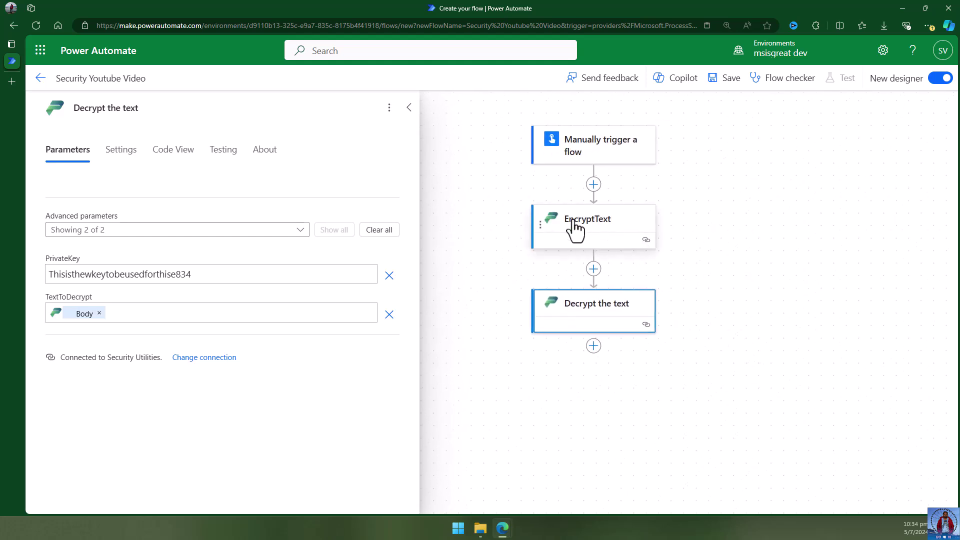
{"action": "left_click", "coordinate": [614, 399]}
{"action": "left_click", "coordinate": [594, 349]}
{"action": "left_click", "coordinate": [645, 353]}
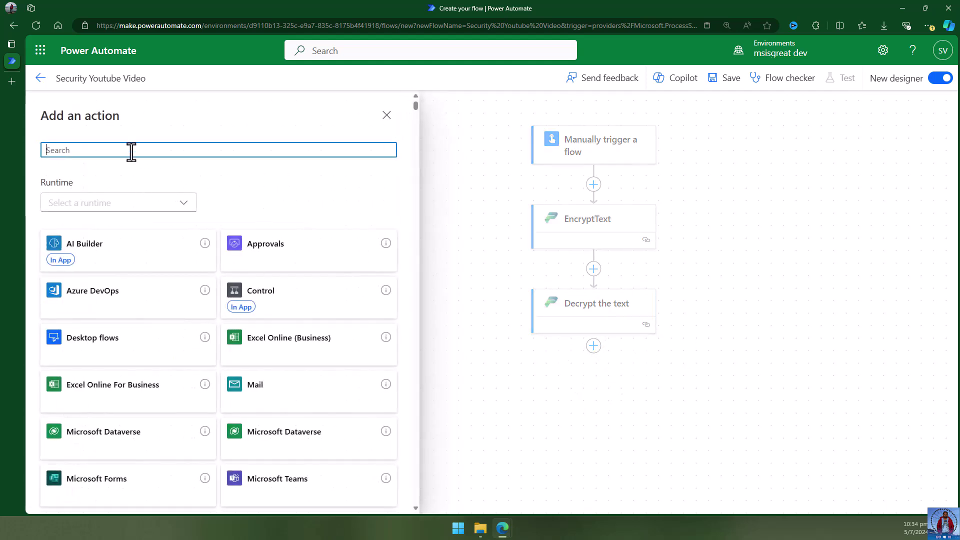
Add a Compose action with Decrypt the text's Body as Inputs and save the flow.
{"action": "type", "text": "compose"}
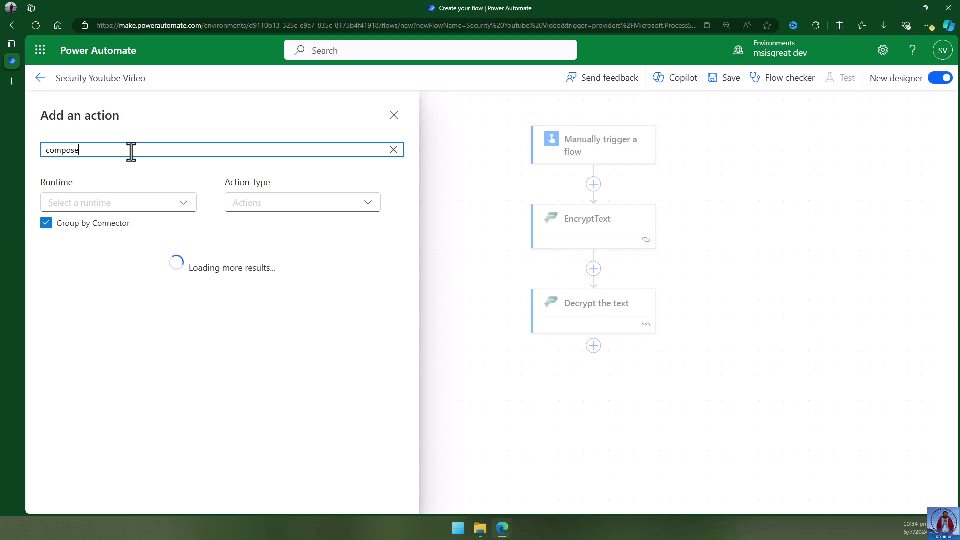
{"action": "left_click", "coordinate": [90, 300]}
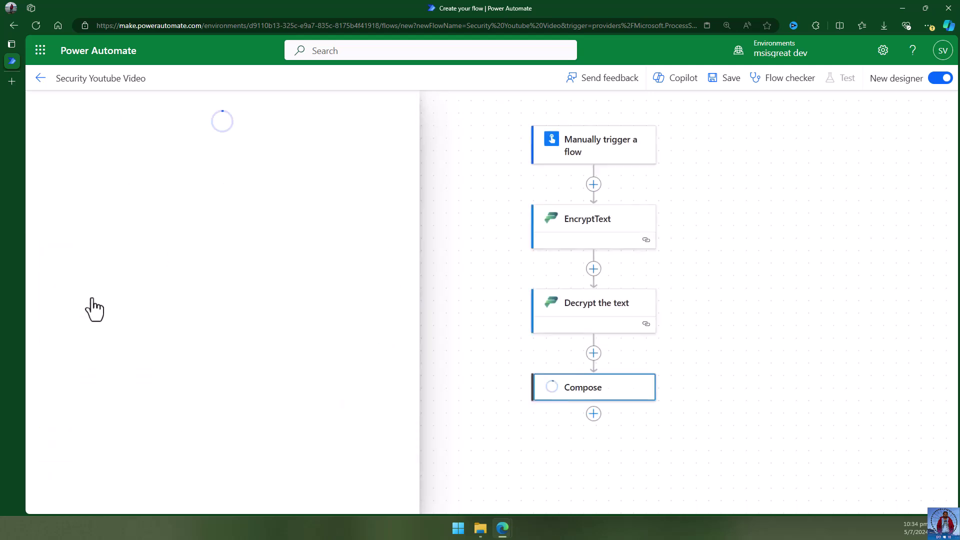
{"action": "left_click", "coordinate": [133, 206]}
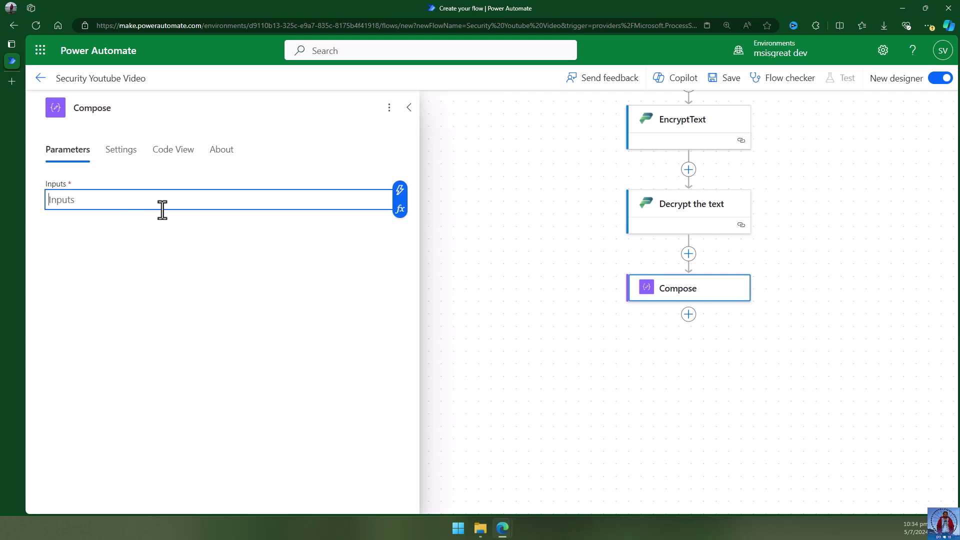
{"action": "left_click", "coordinate": [401, 195]}
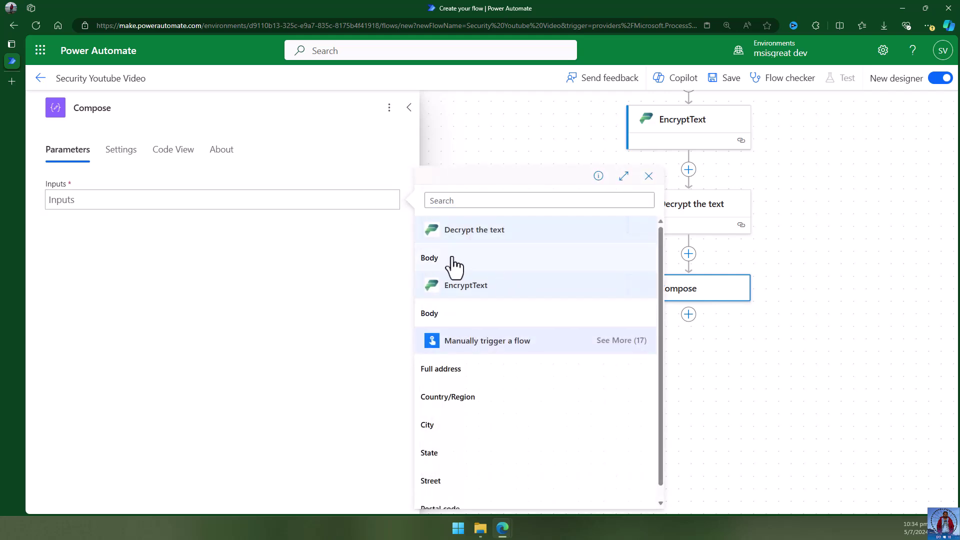
{"action": "left_click", "coordinate": [429, 258]}
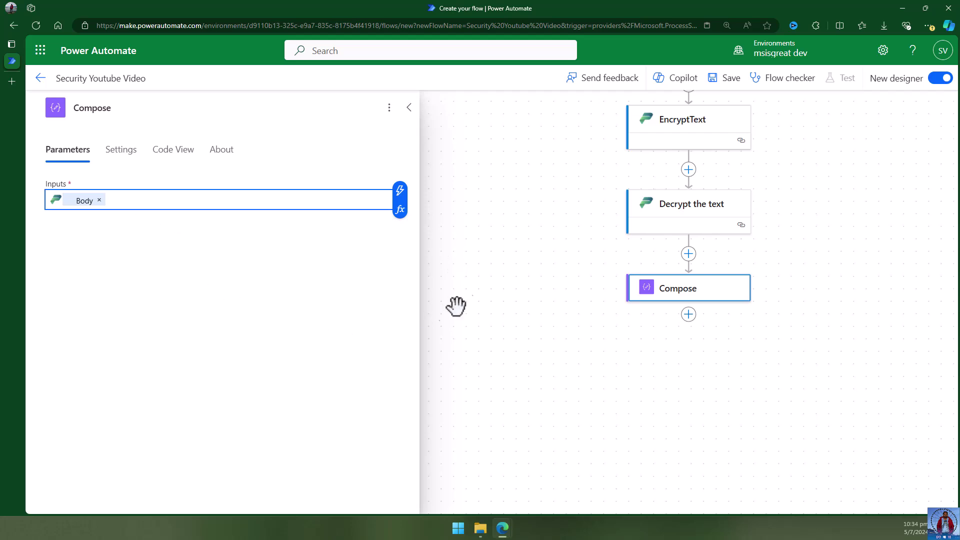
{"action": "left_click", "coordinate": [479, 295]}
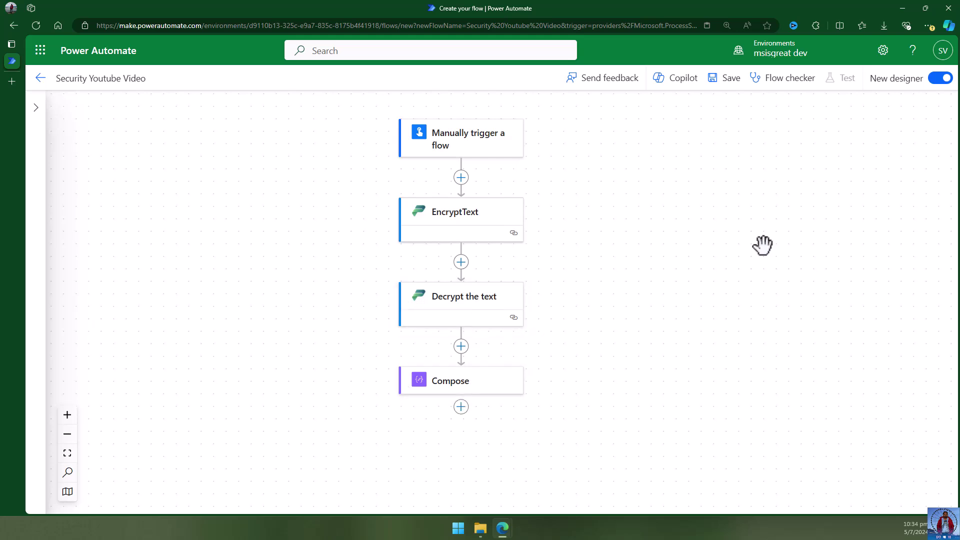
{"action": "left_click", "coordinate": [725, 79]}
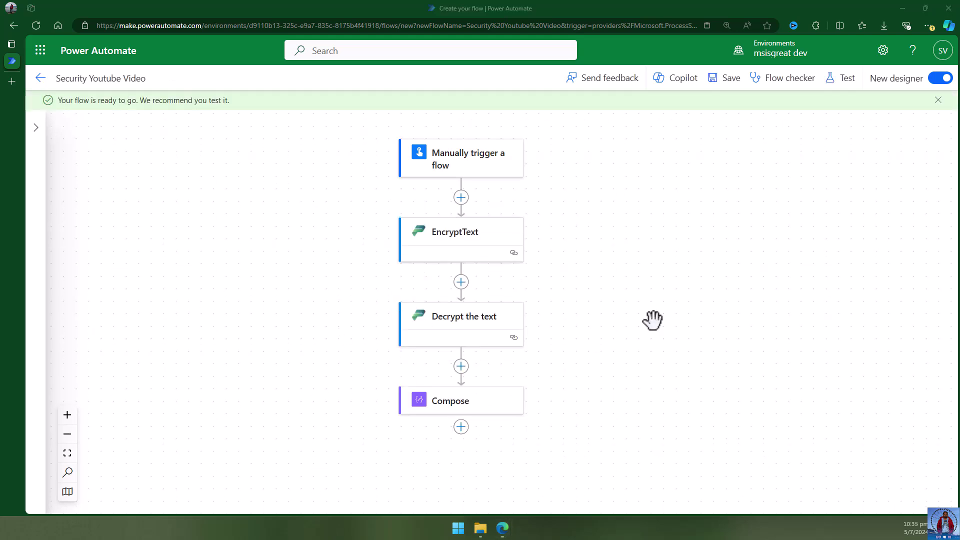
Run a manual test of the flow, continuing past the connections check, so all four steps succeed.
{"action": "left_click", "coordinate": [936, 100]}
{"action": "left_click", "coordinate": [844, 78]}
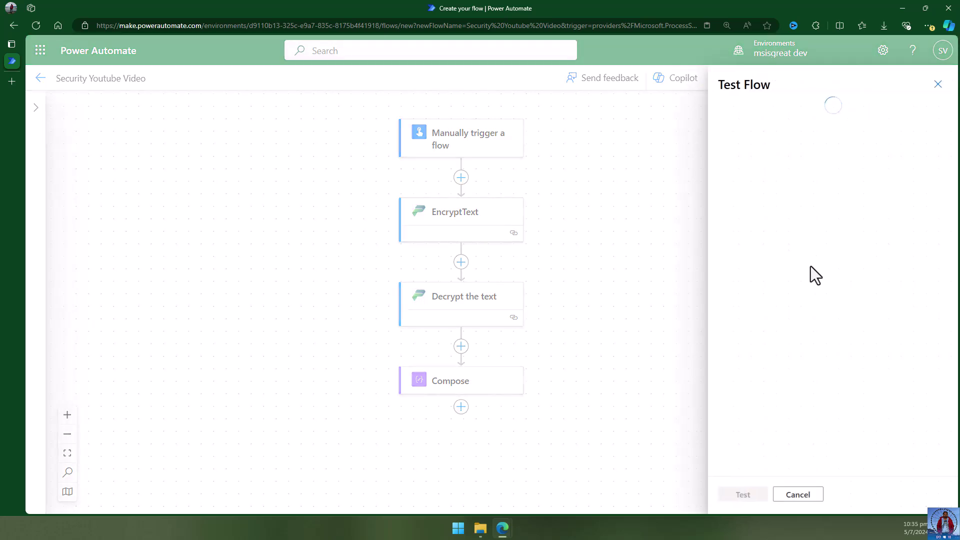
{"action": "left_click", "coordinate": [752, 125]}
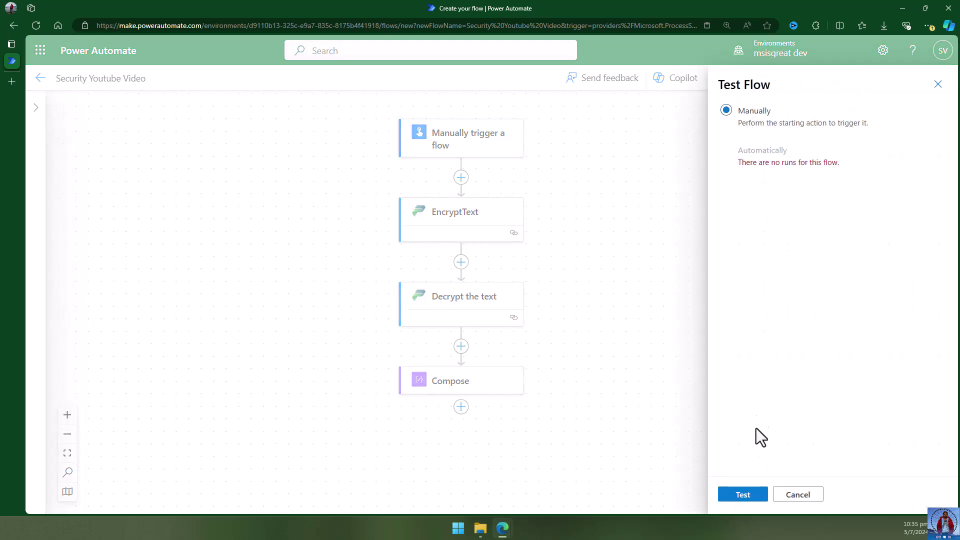
{"action": "left_click", "coordinate": [733, 494]}
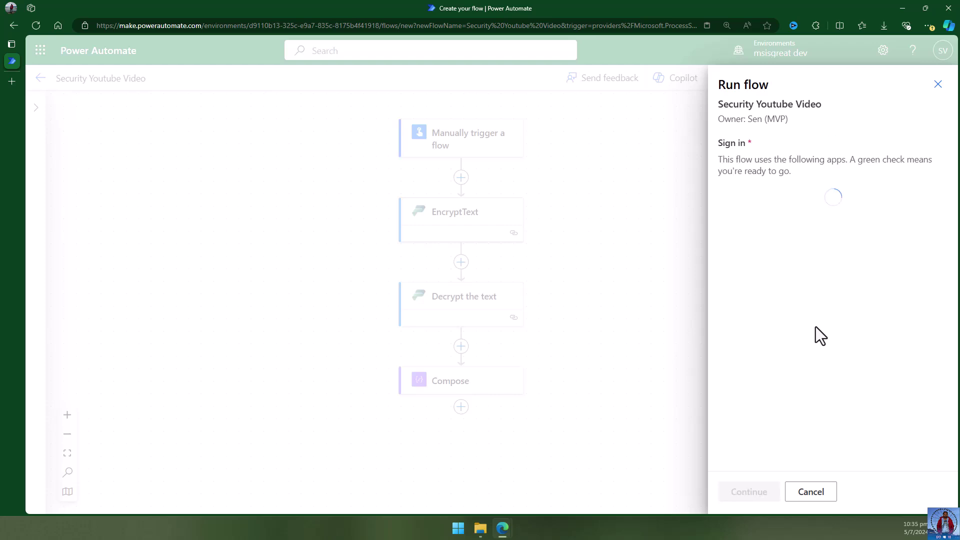
{"action": "left_click", "coordinate": [759, 490]}
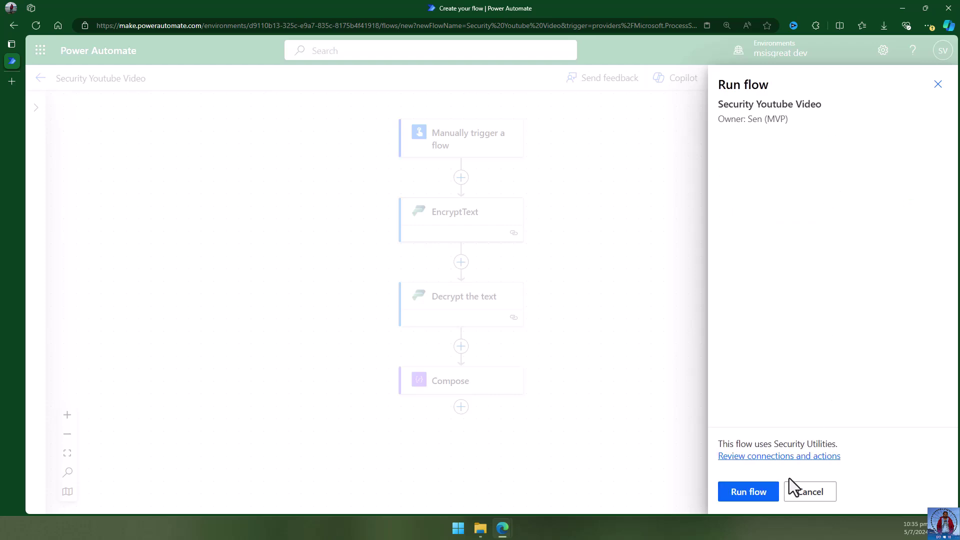
{"action": "left_click", "coordinate": [750, 495]}
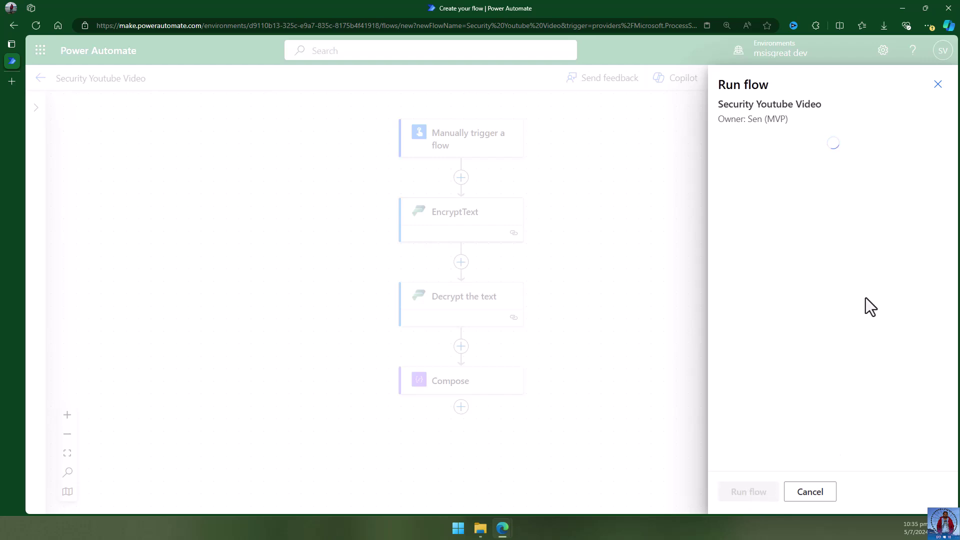
{"action": "left_click", "coordinate": [743, 491]}
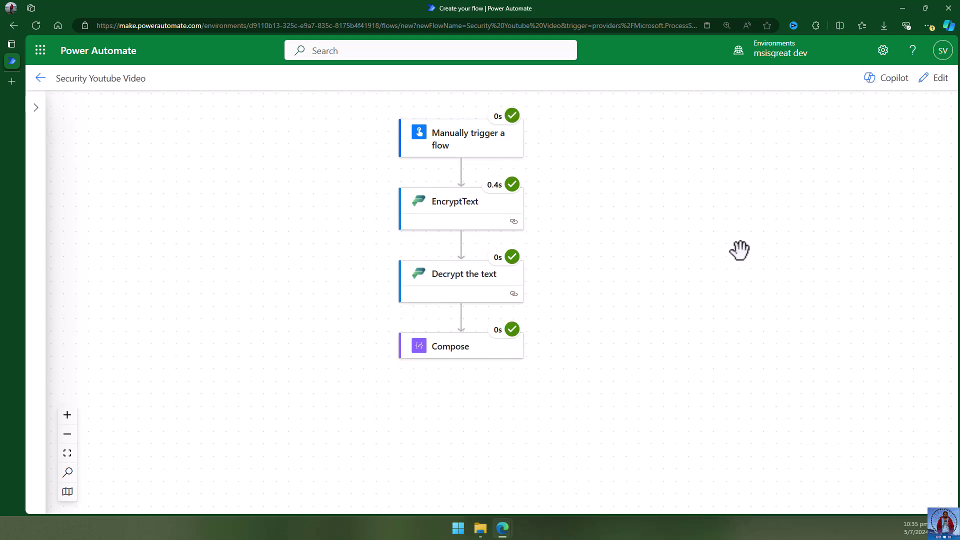
{"action": "left_click", "coordinate": [457, 214]}
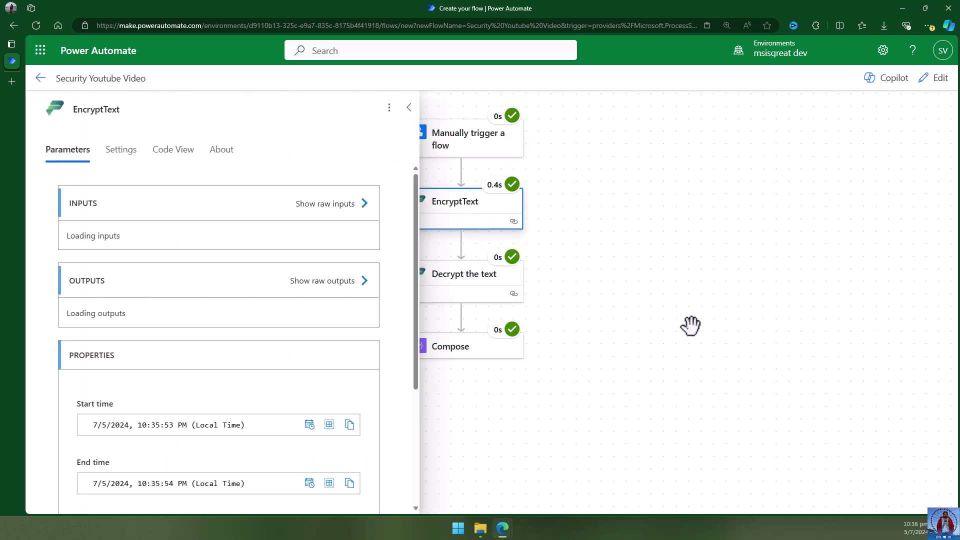
{"action": "scroll", "coordinate": [299, 319], "scroll_direction": "down", "scroll_amount": 2}
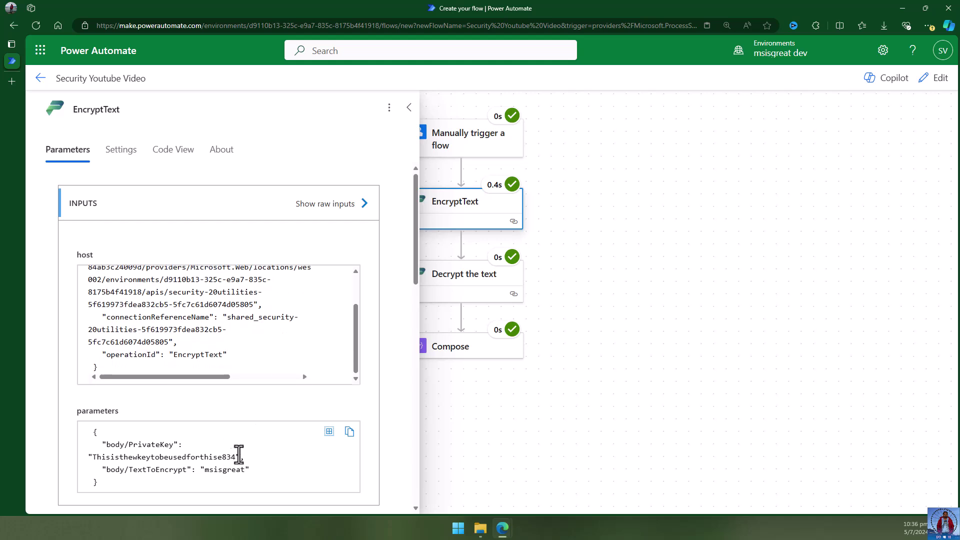
{"action": "left_click_drag", "start_coordinate": [99, 457], "coordinate": [235, 470]}
{"action": "left_click", "coordinate": [212, 474]}
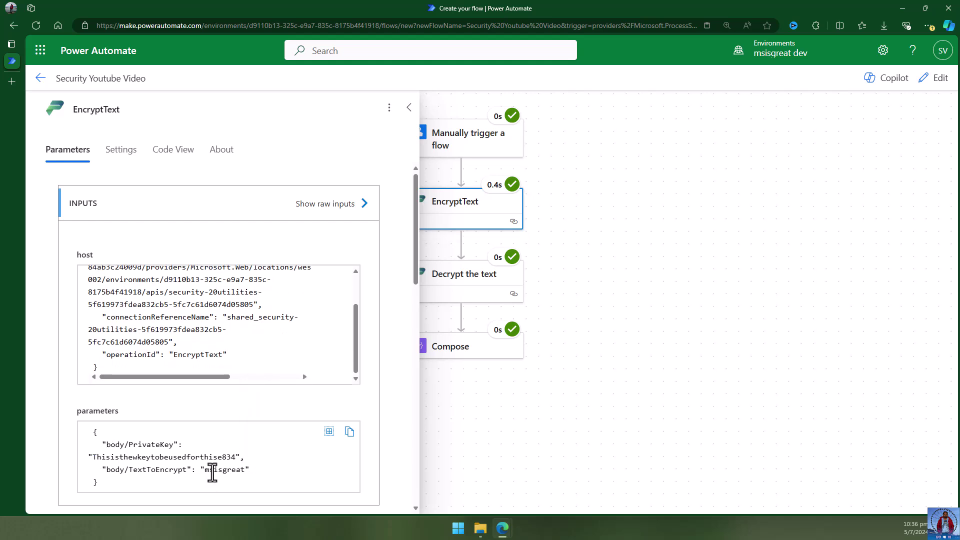
{"action": "scroll", "coordinate": [287, 443], "scroll_direction": "down", "scroll_amount": 8}
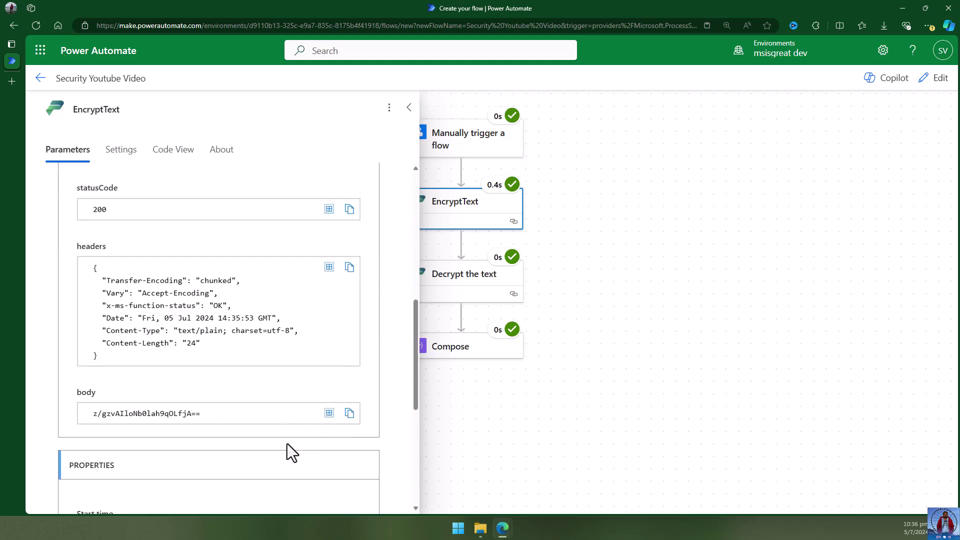
{"action": "scroll", "coordinate": [287, 443], "scroll_direction": "down", "scroll_amount": 1}
{"action": "left_click_drag", "start_coordinate": [202, 265], "coordinate": [92, 265]}
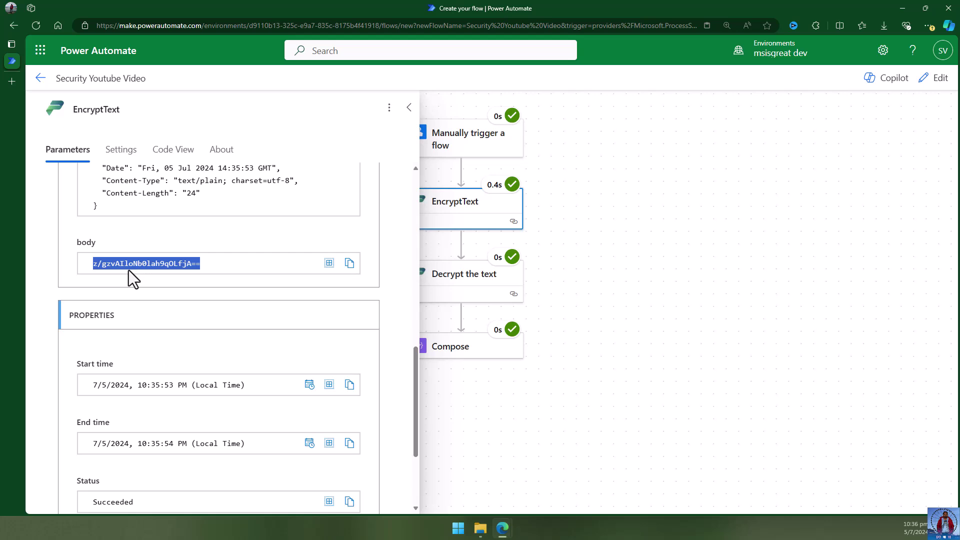
{"action": "left_click", "coordinate": [677, 334]}
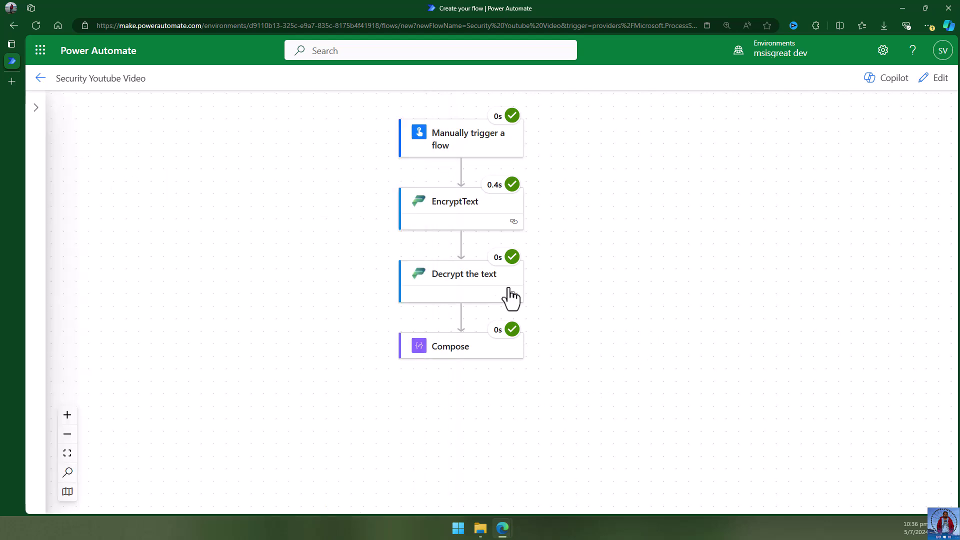
{"action": "left_click", "coordinate": [439, 289]}
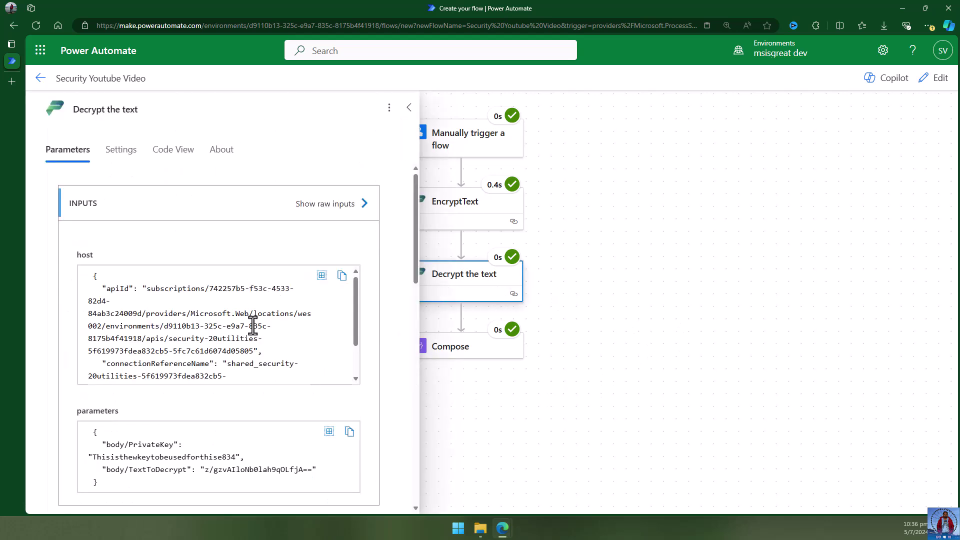
{"action": "scroll", "coordinate": [264, 328], "scroll_direction": "down", "scroll_amount": 3}
{"action": "scroll", "coordinate": [270, 462], "scroll_direction": "down", "scroll_amount": 2}
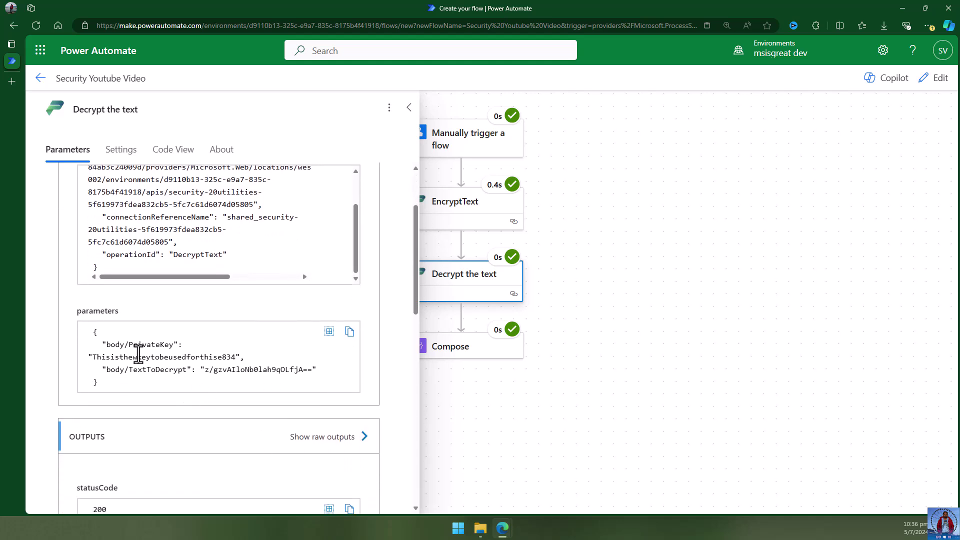
{"action": "left_click_drag", "start_coordinate": [103, 370], "coordinate": [336, 381]}
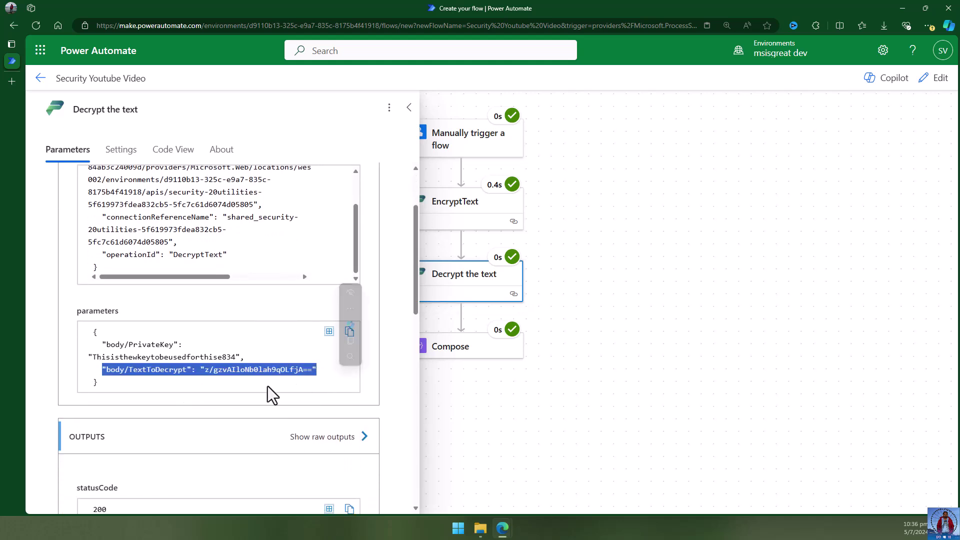
{"action": "scroll", "coordinate": [268, 395], "scroll_direction": "down", "scroll_amount": 1}
{"action": "scroll", "coordinate": [267, 386], "scroll_direction": "down", "scroll_amount": 4}
{"action": "left_click_drag", "start_coordinate": [143, 306], "coordinate": [248, 323]}
{"action": "left_click", "coordinate": [96, 423]}
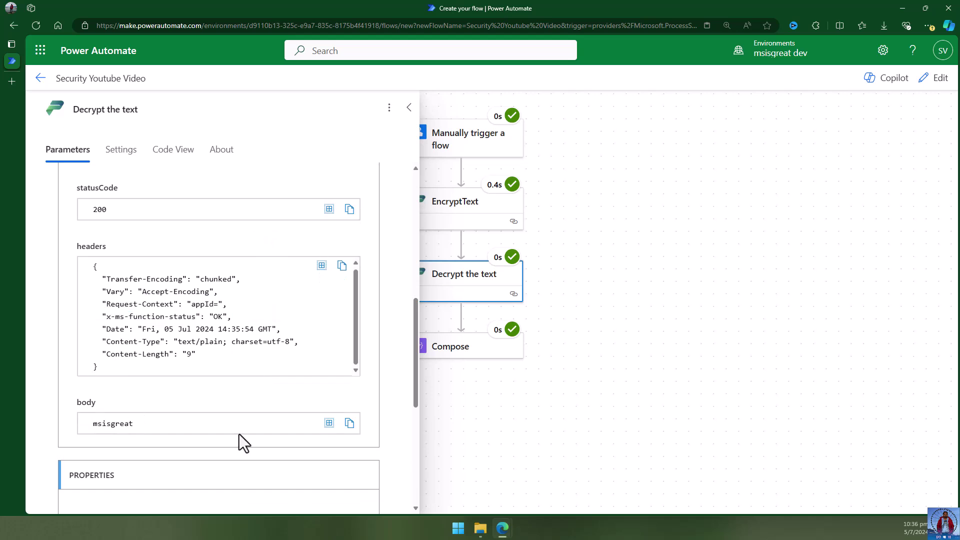
{"action": "double_click", "coordinate": [123, 423]}
{"action": "left_click", "coordinate": [665, 417]}
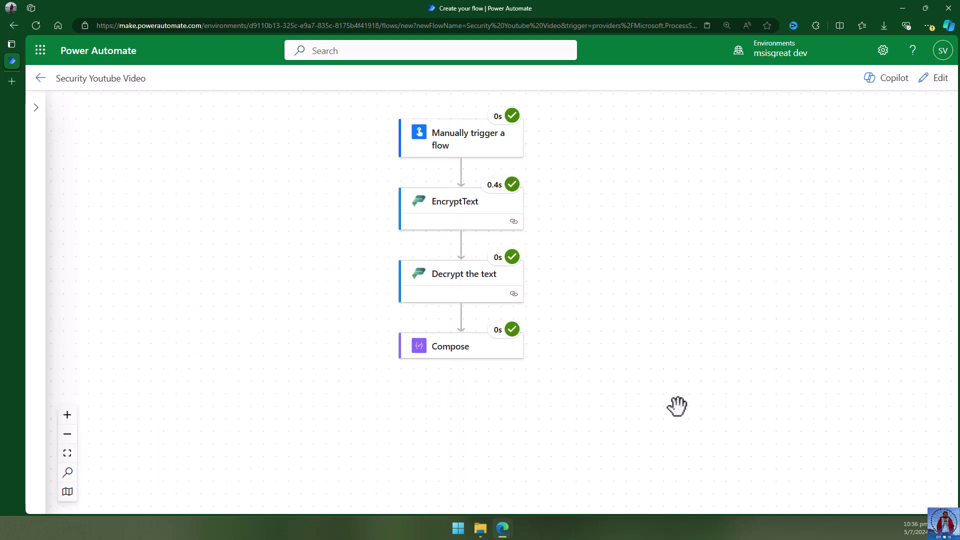
{"action": "left_click", "coordinate": [472, 357]}
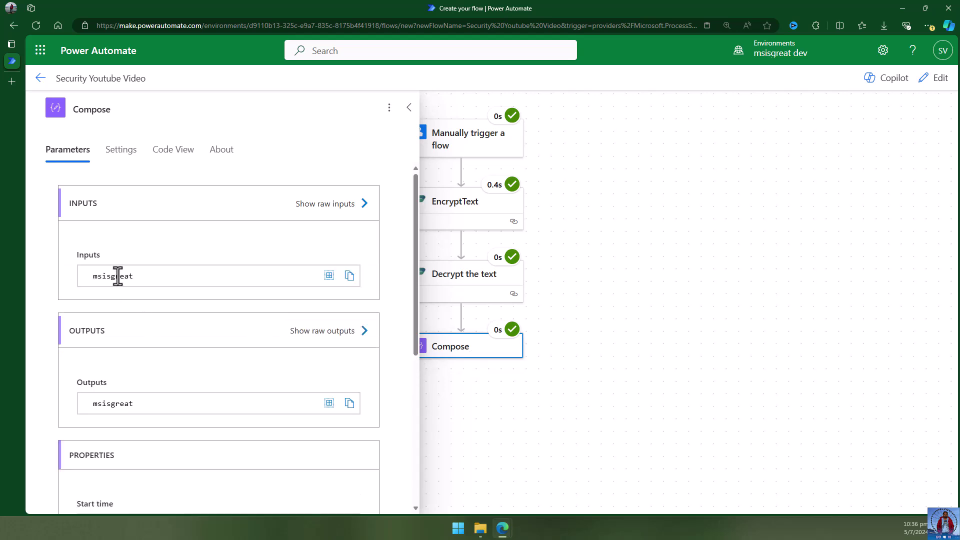
{"action": "double_click", "coordinate": [114, 275]}
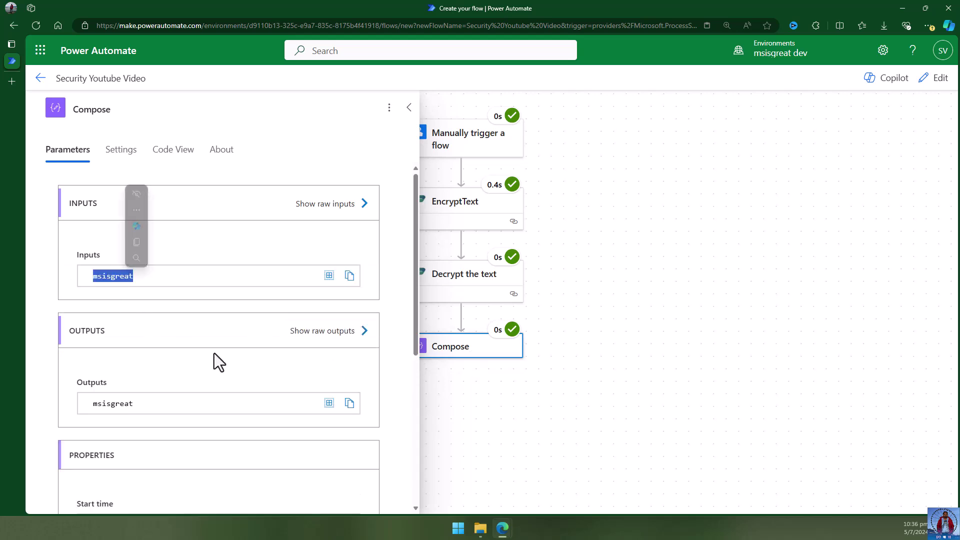
{"action": "left_click", "coordinate": [638, 258]}
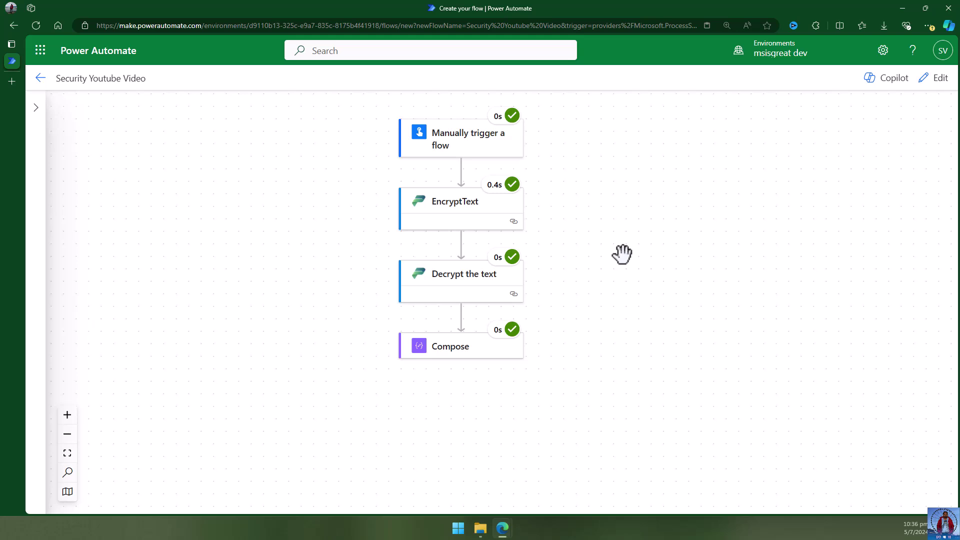